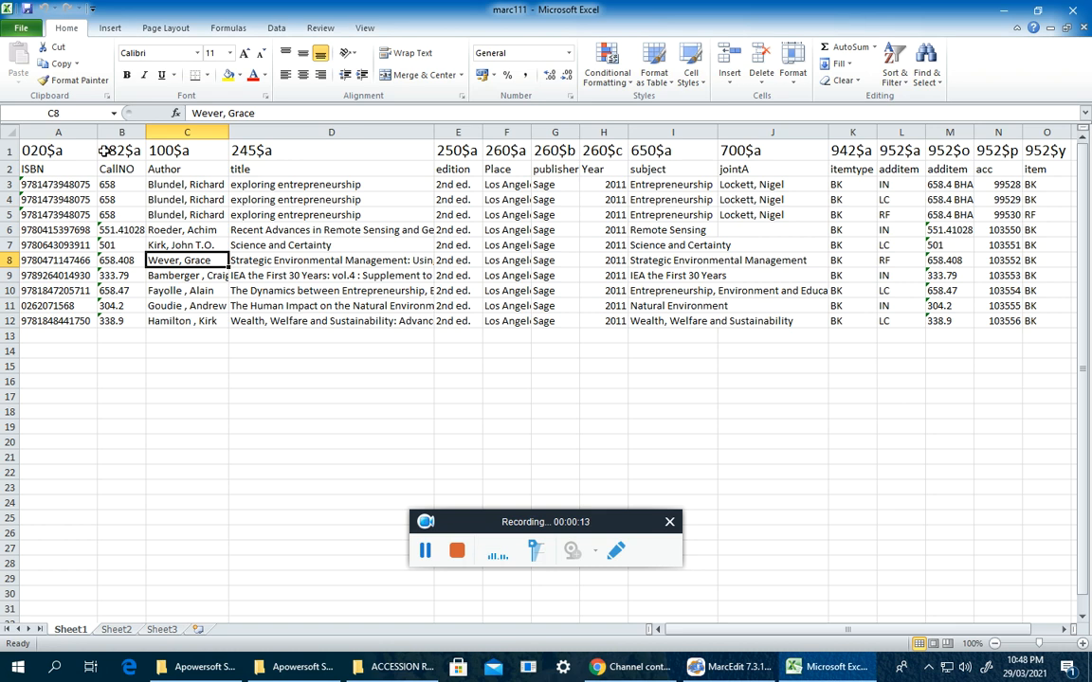
Step: Examine the MARC tags 020$a through 700$a in the first row together with the column headings beneath them
drag(53, 152, 812, 145)
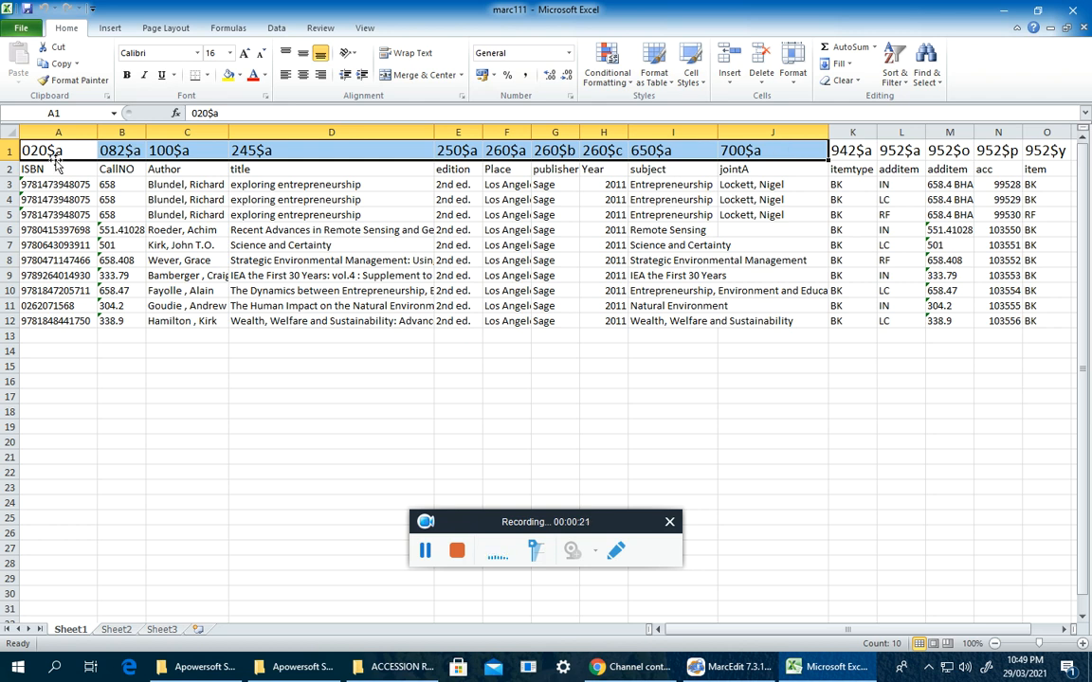
click(45, 156)
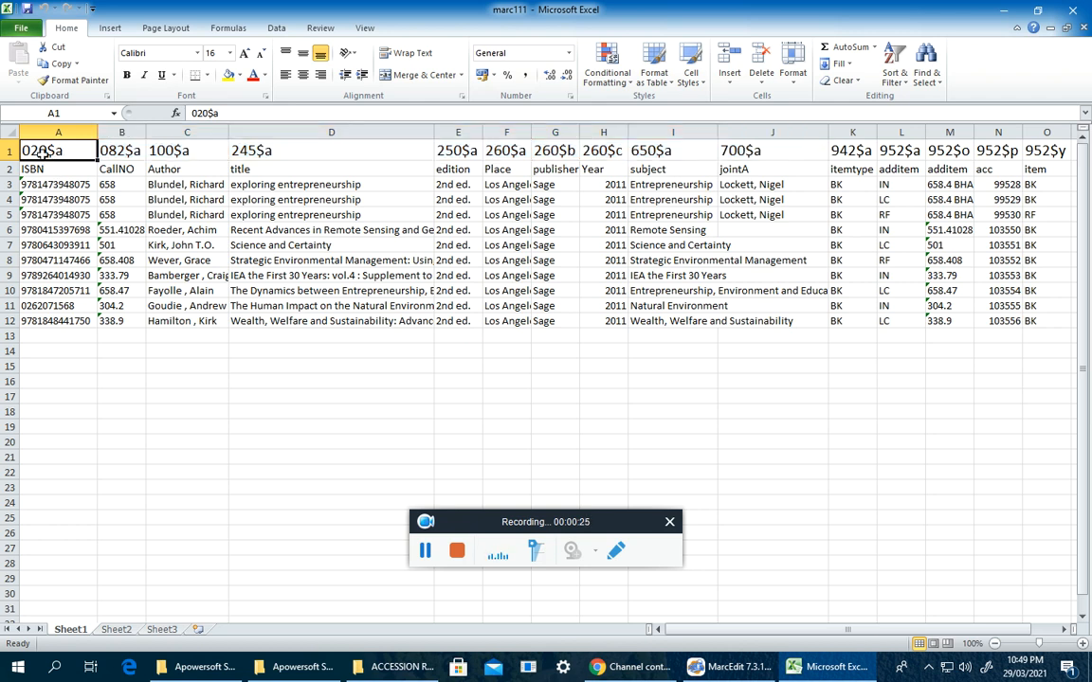
drag(42, 167, 84, 152)
click(131, 151)
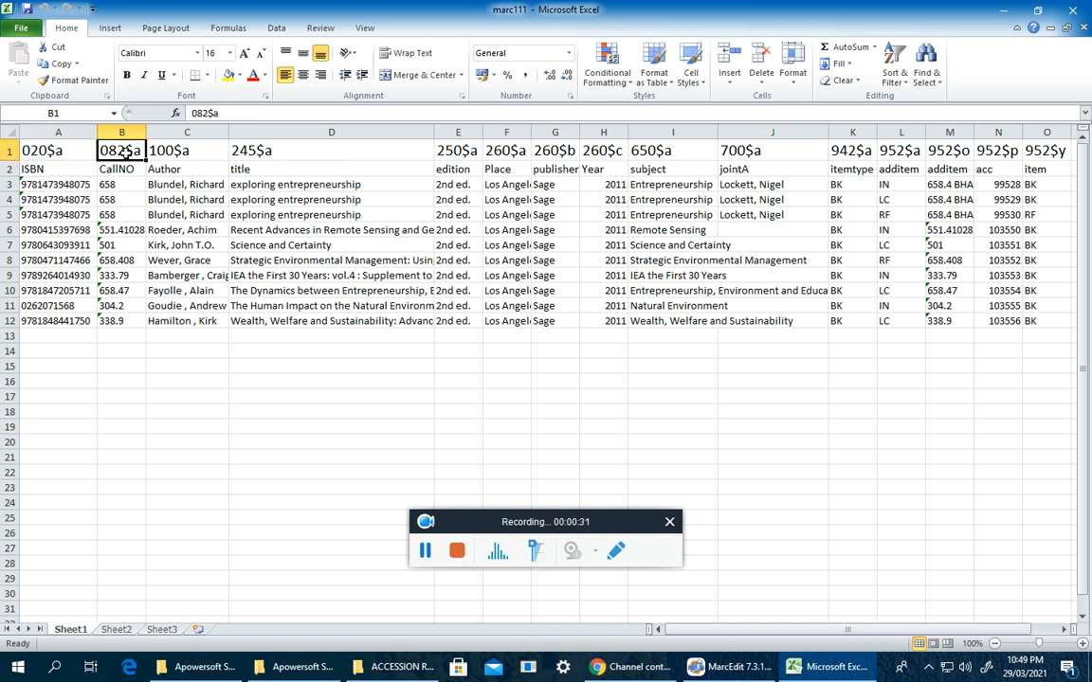
click(119, 169)
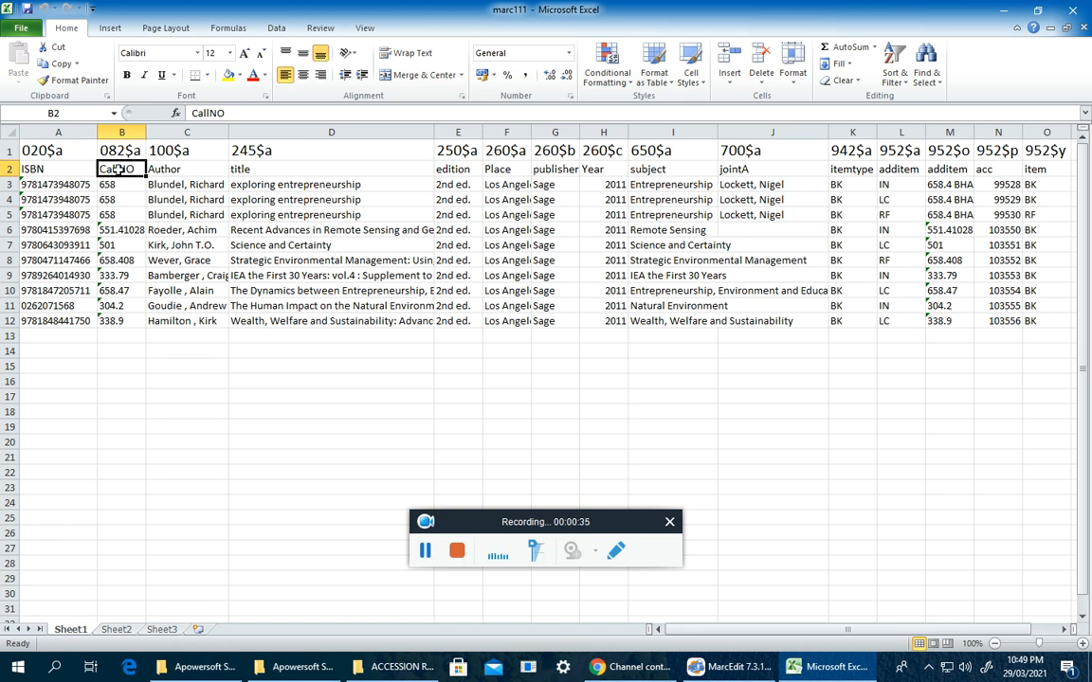
click(187, 152)
click(172, 168)
click(280, 153)
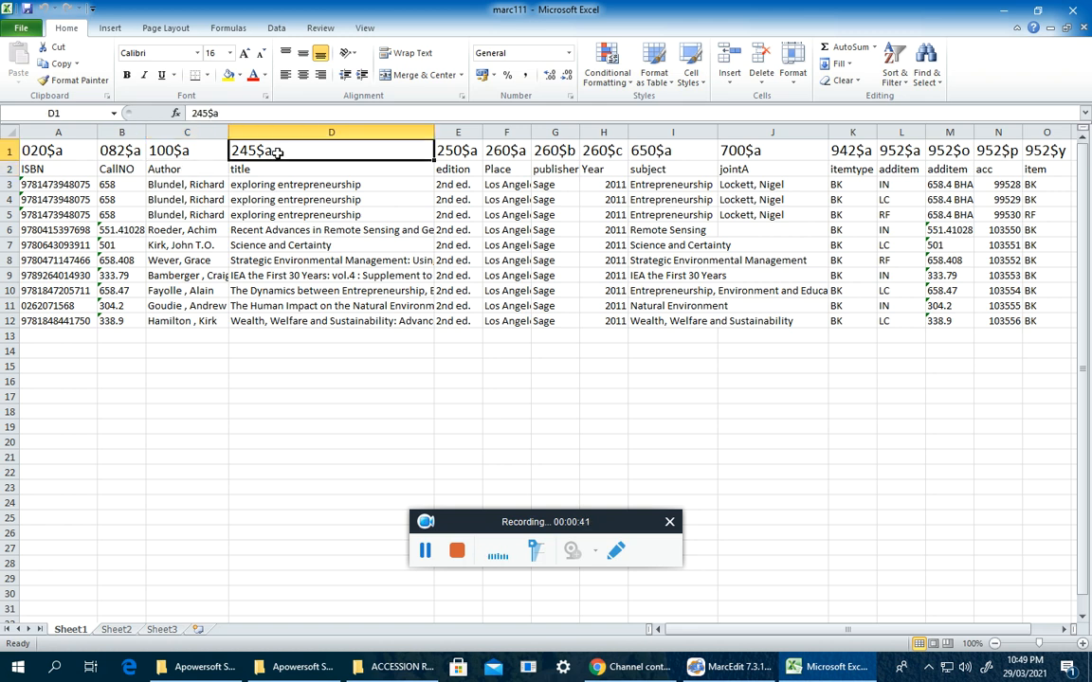
click(280, 169)
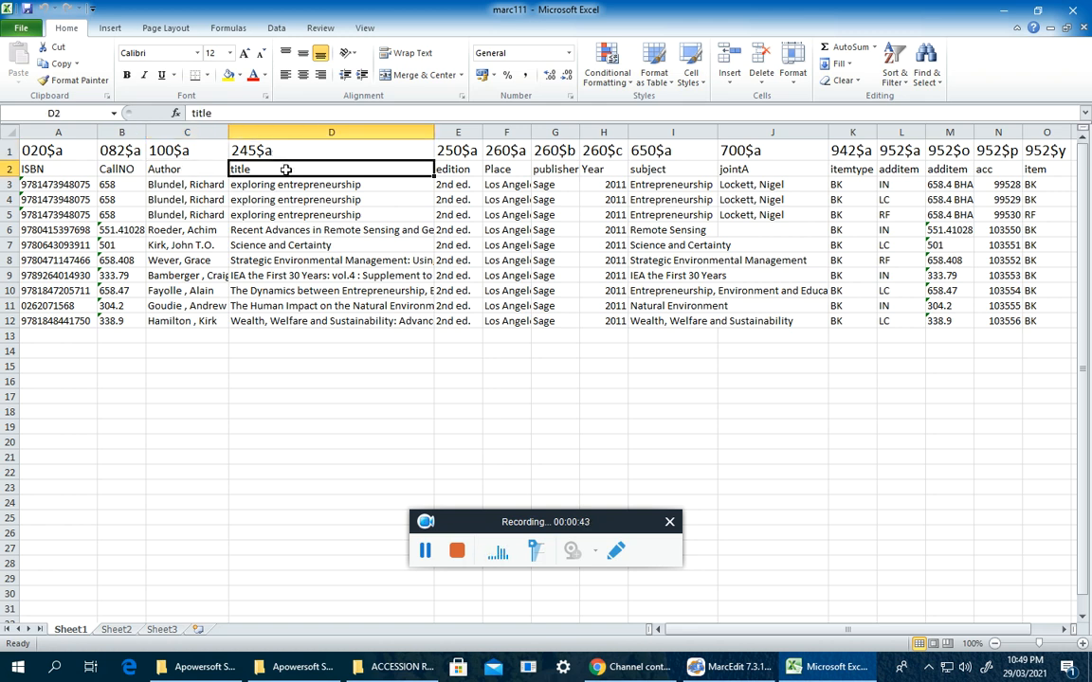
click(454, 150)
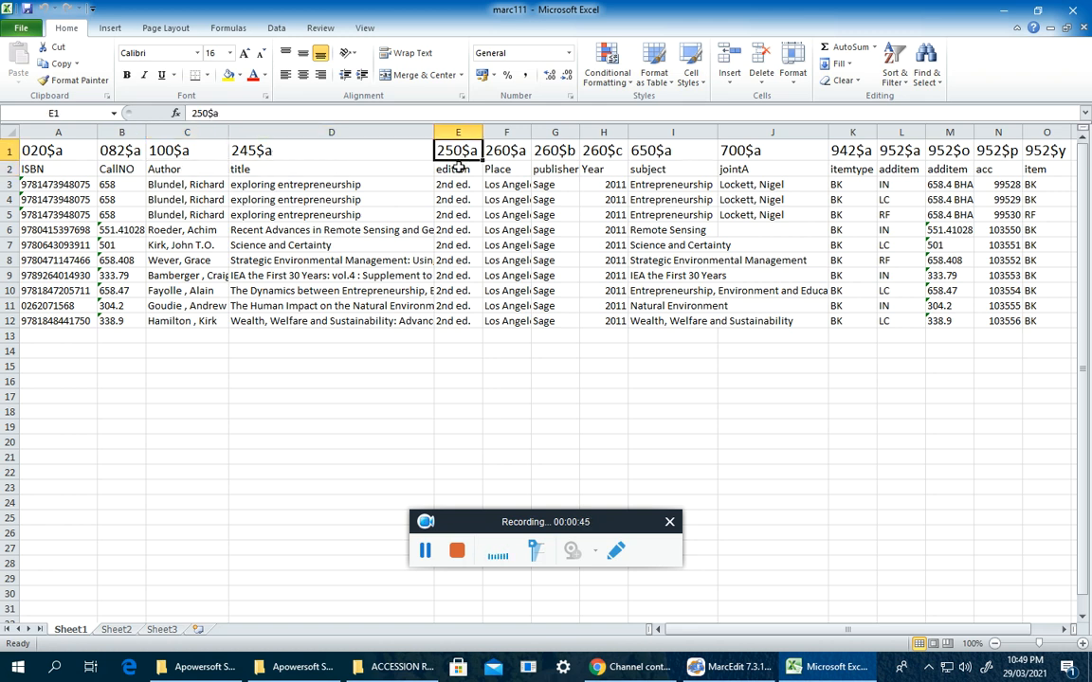
click(458, 171)
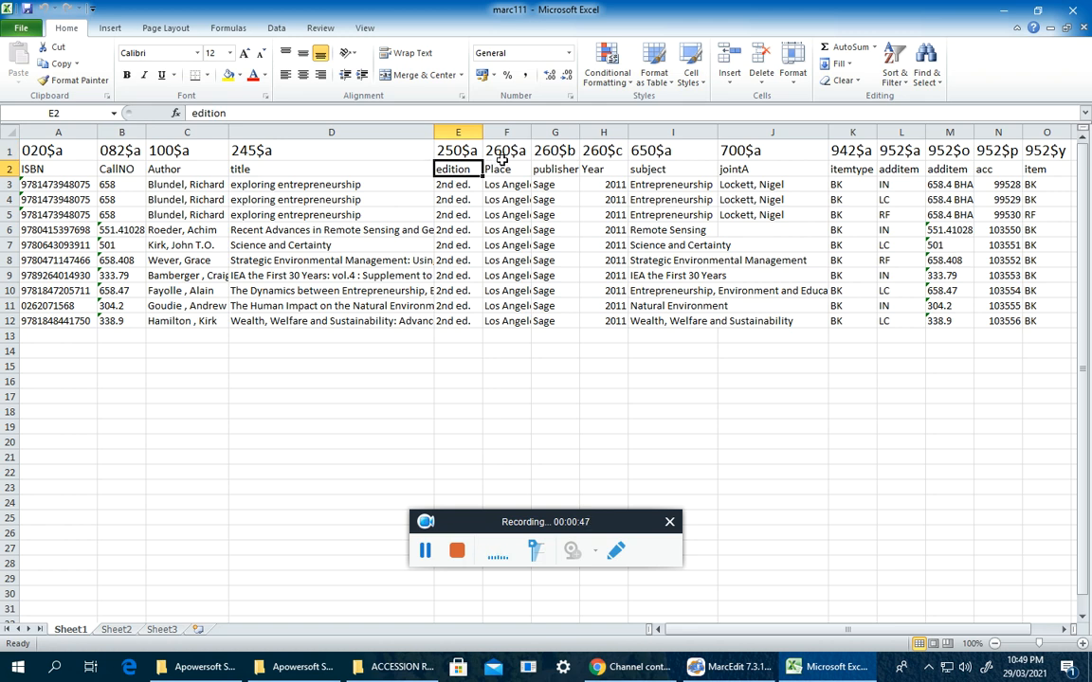
click(501, 151)
click(500, 168)
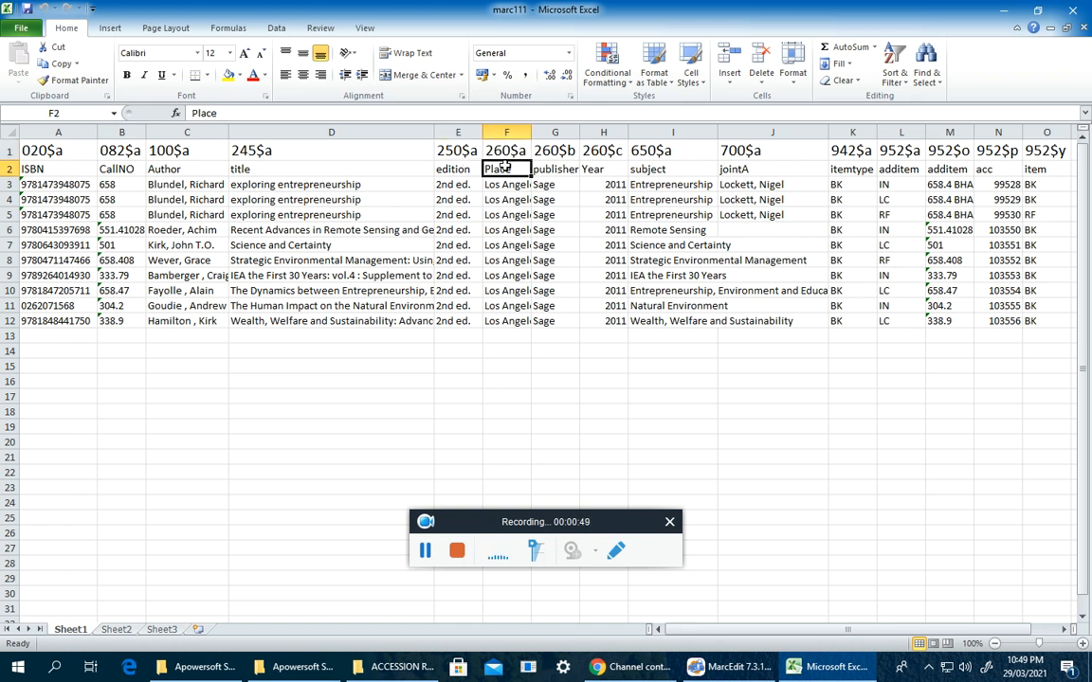
click(548, 153)
click(547, 171)
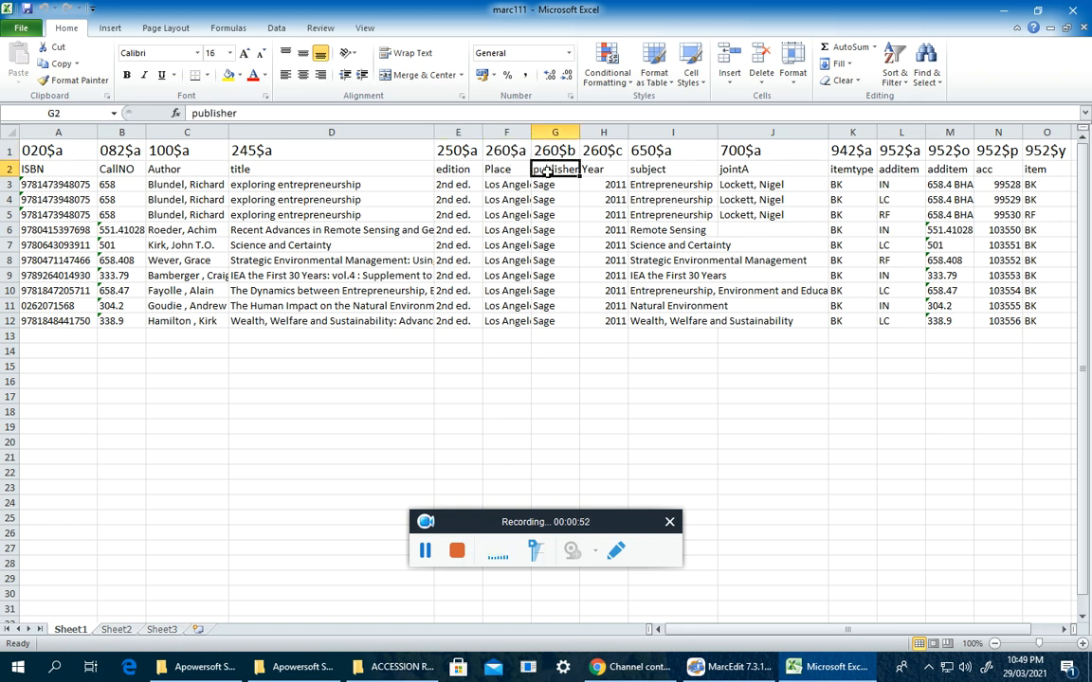
click(604, 165)
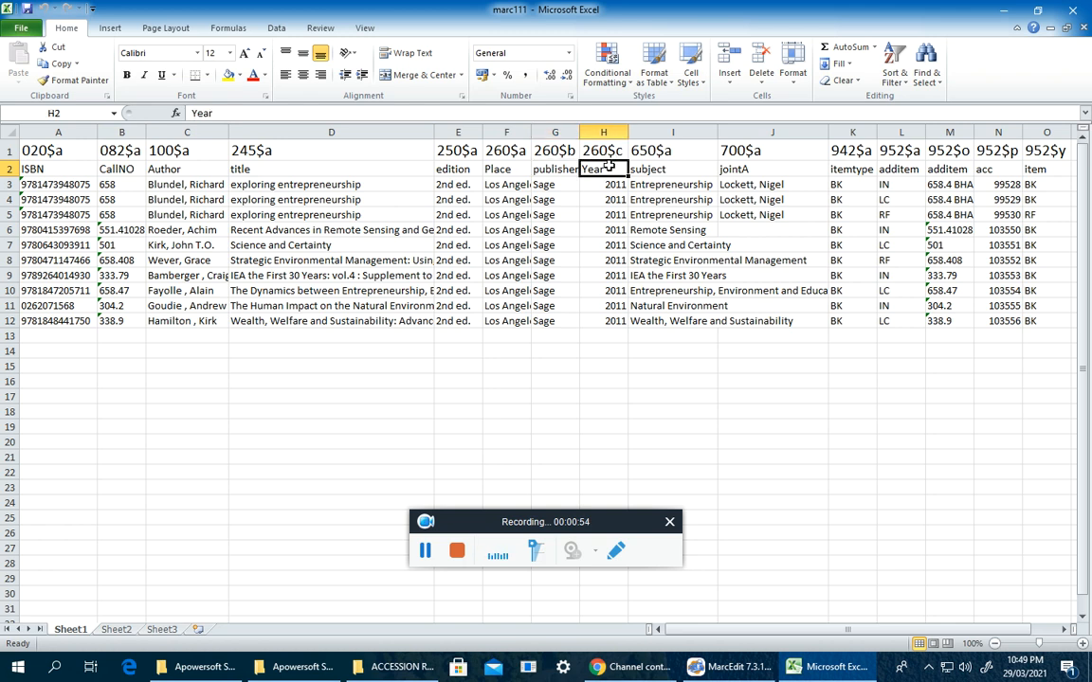
click(673, 152)
click(661, 167)
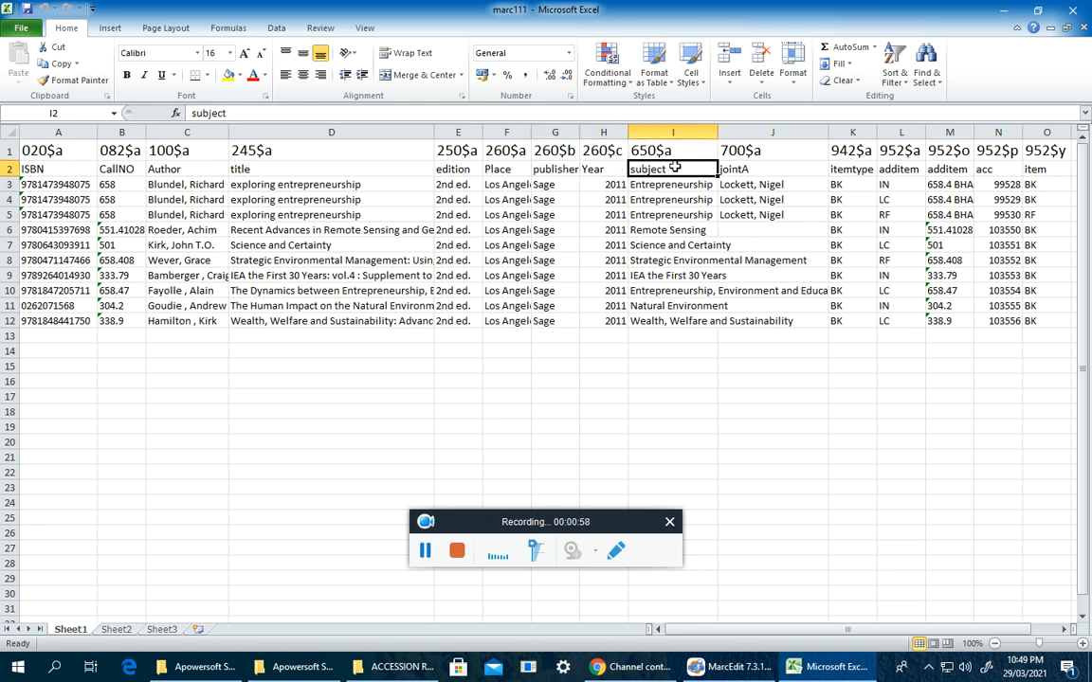
click(753, 151)
click(768, 171)
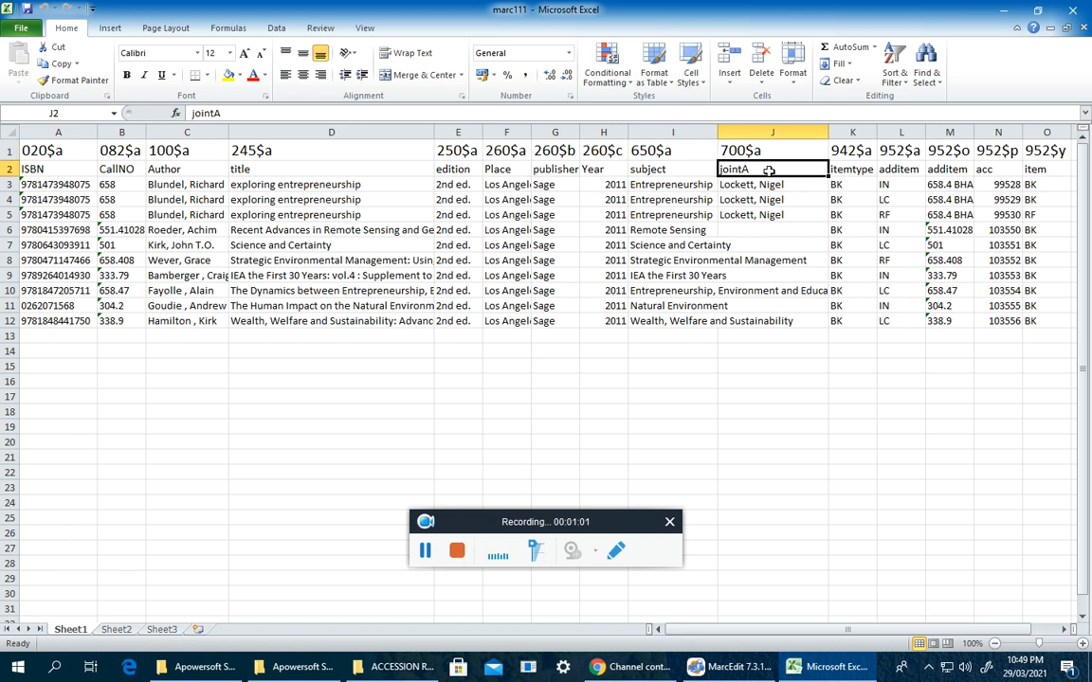
Step: Examine the item tags 942$a through 952$y with their headings, and the book records listed below
click(836, 156)
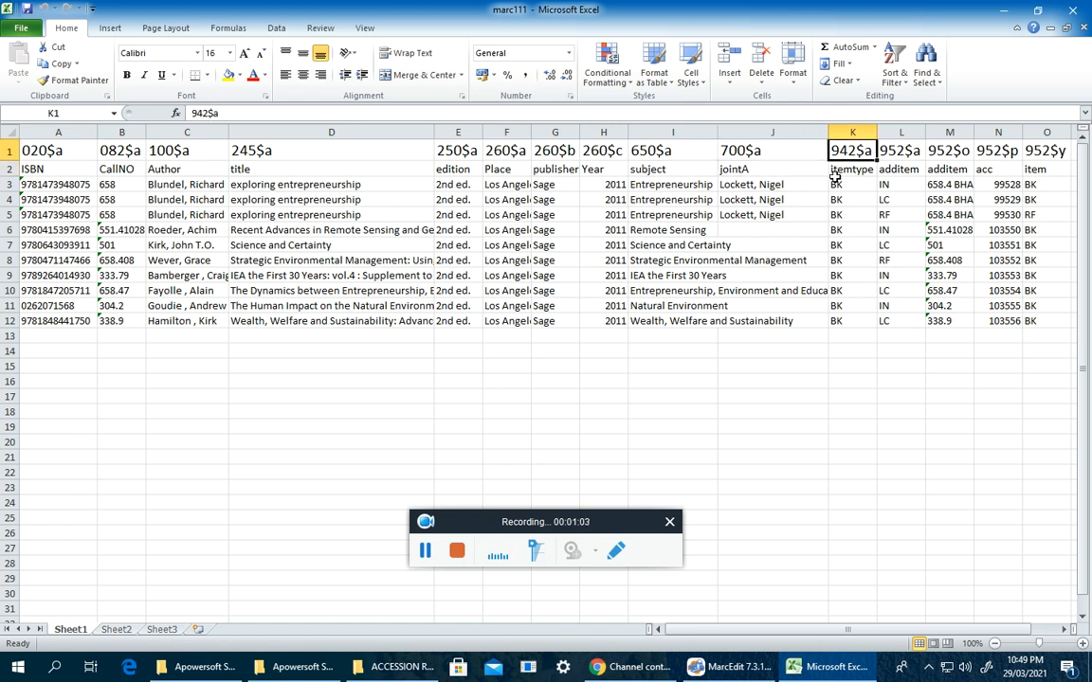
click(853, 171)
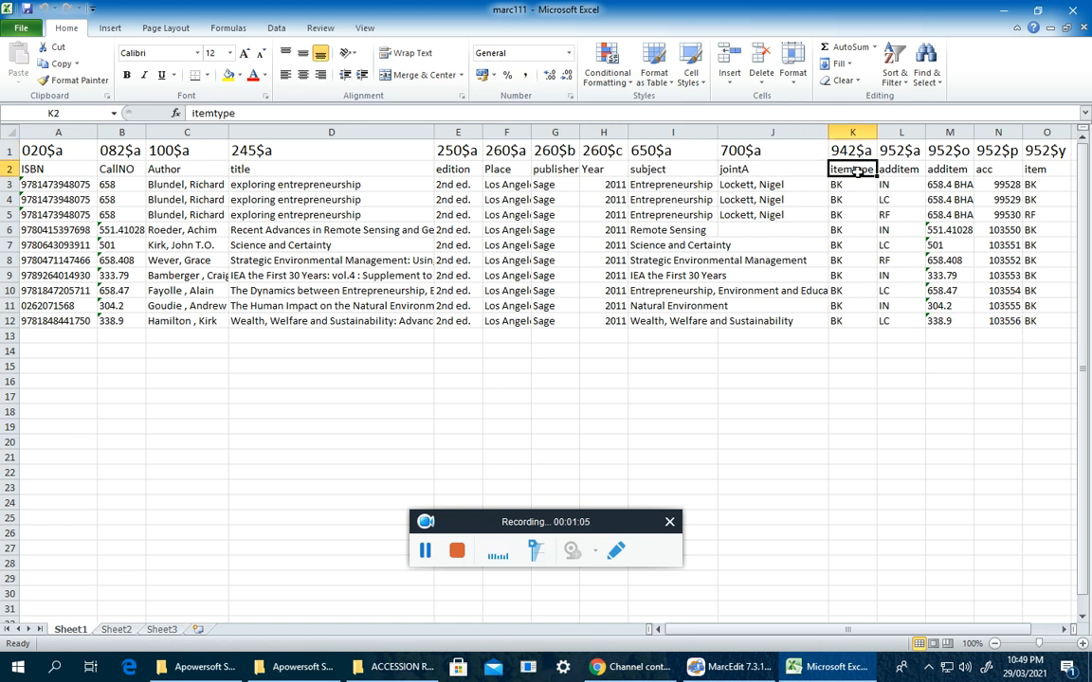
click(907, 152)
click(908, 171)
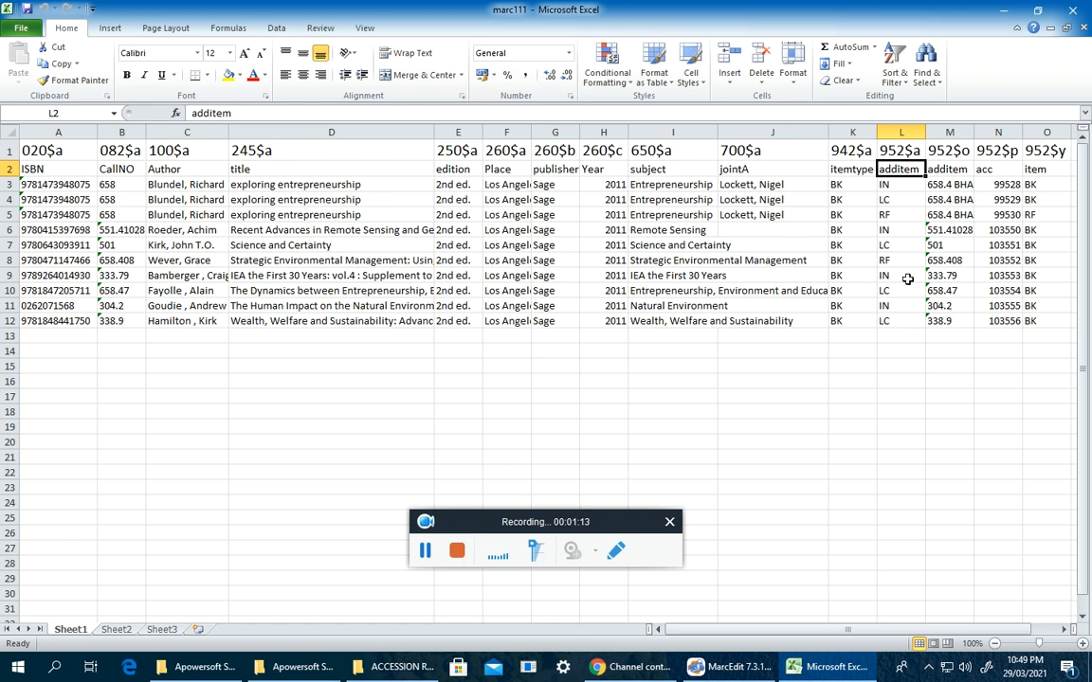
key(Up)
key(Right)
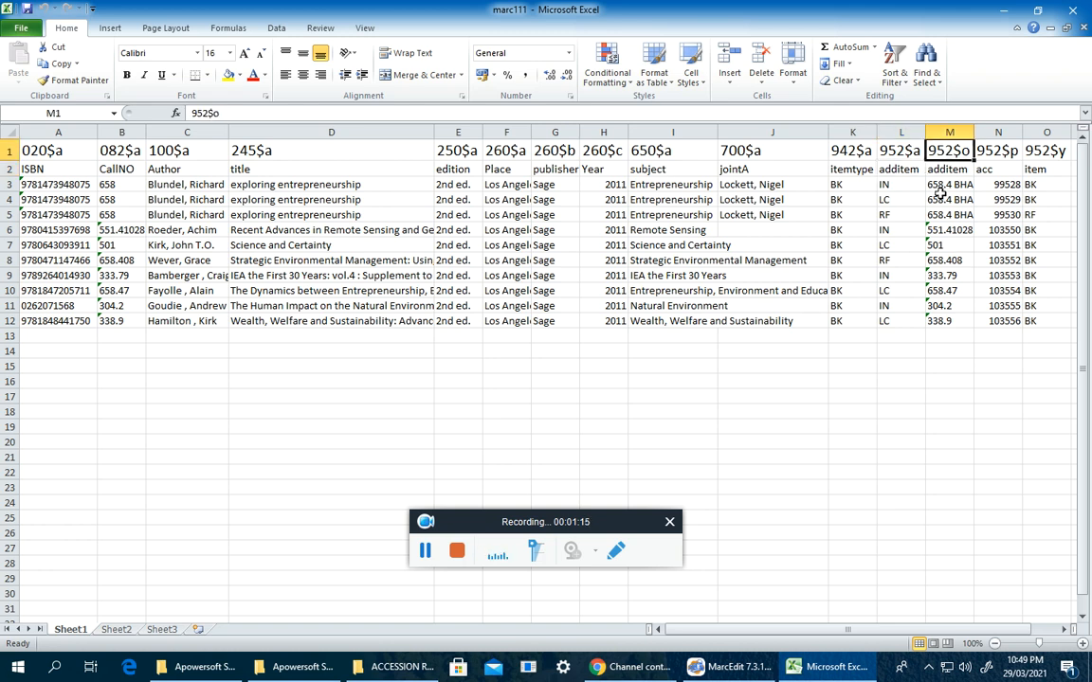
click(1003, 171)
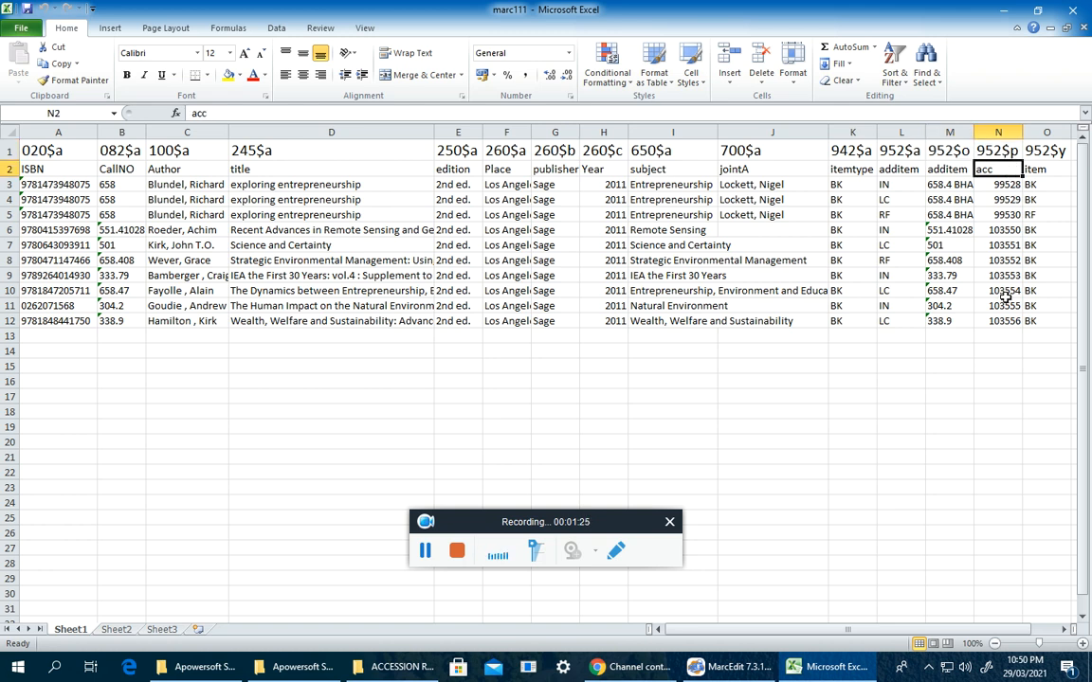
click(1048, 185)
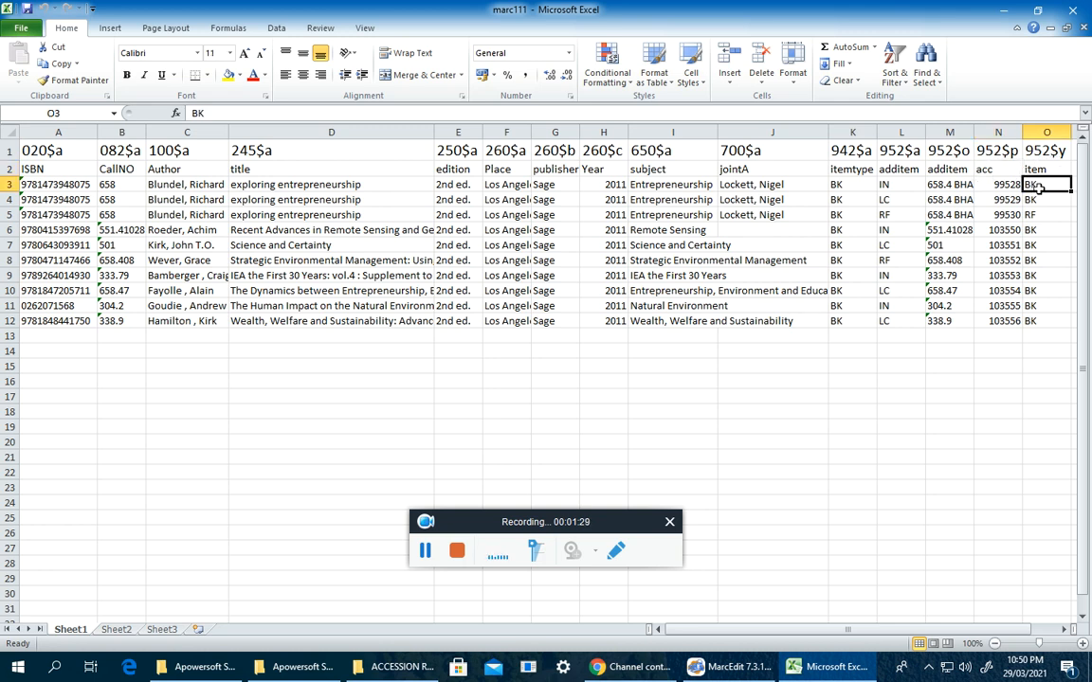
drag(49, 188, 456, 313)
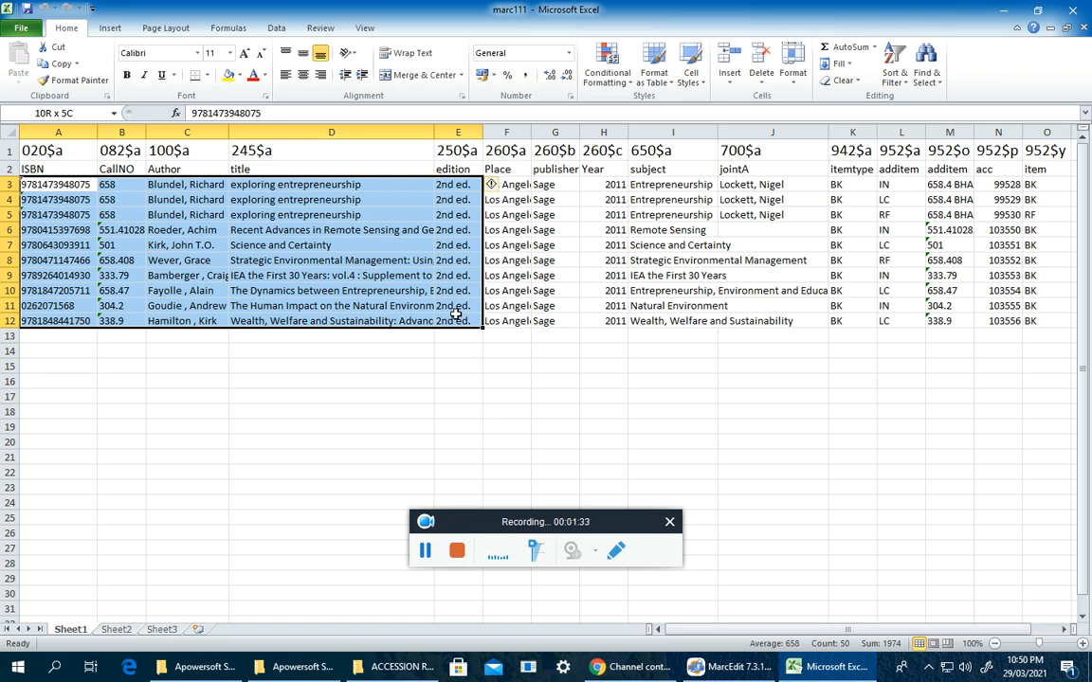
click(185, 275)
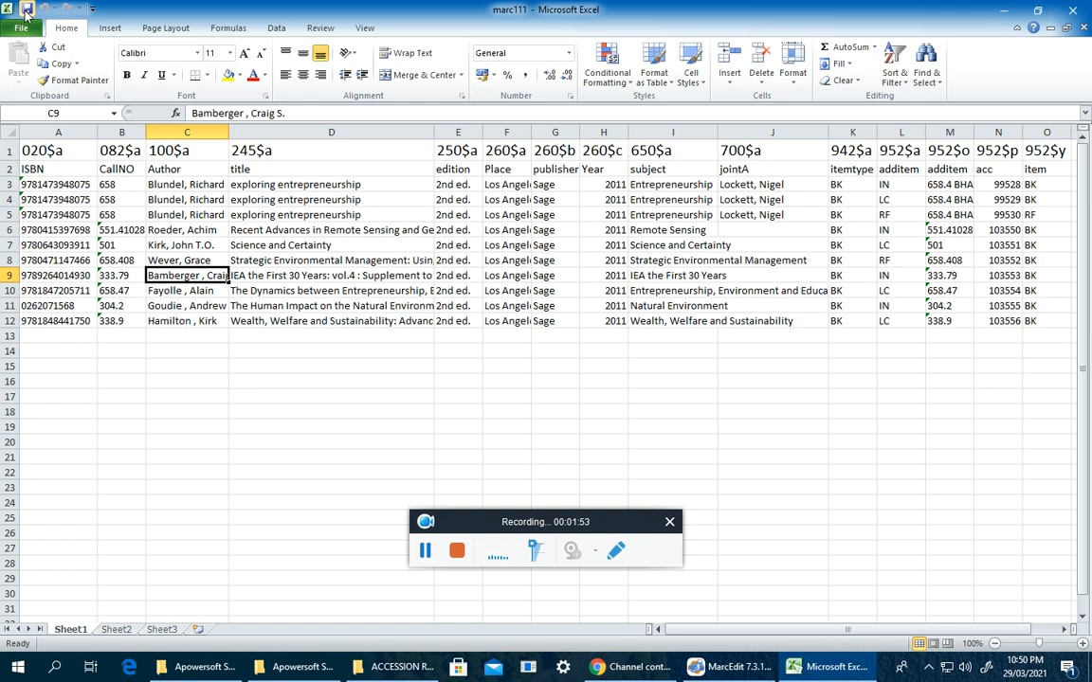
Step: Close the marc111 workbook and open the Delimited Text Translator in MarcEdit
click(1086, 12)
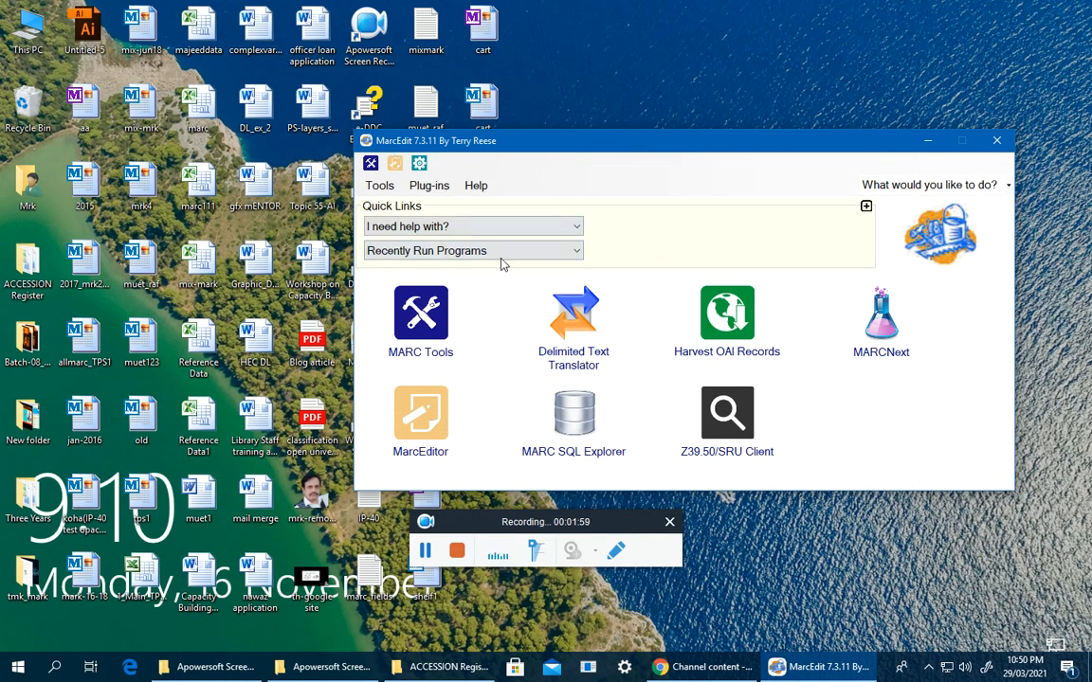
click(575, 356)
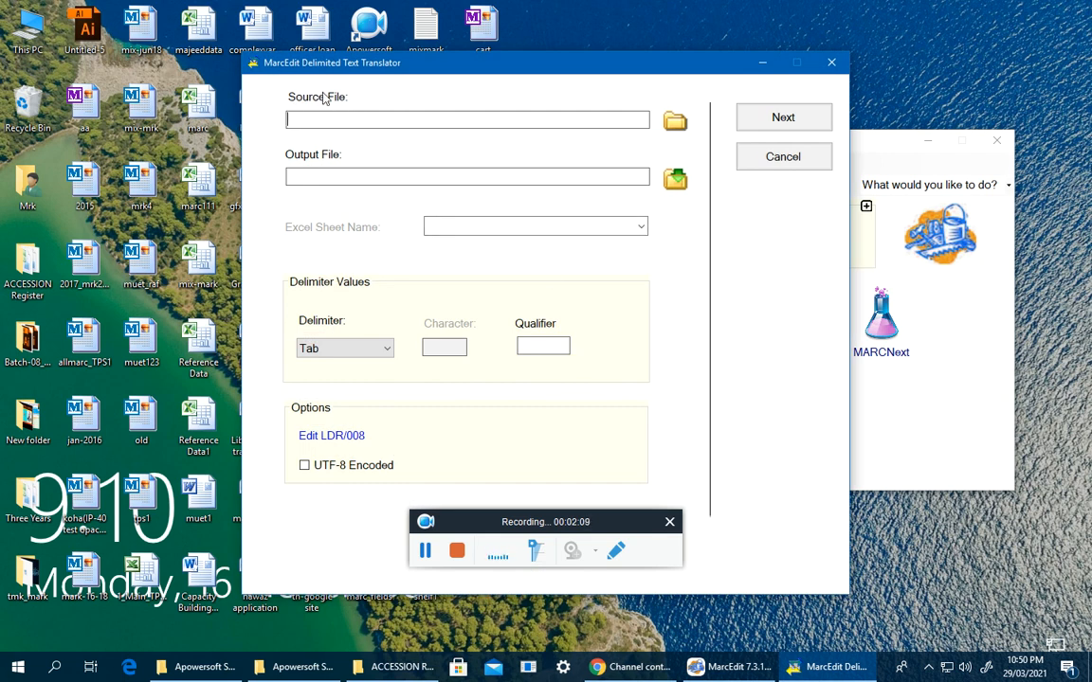
Step: Set the source file to marc111.xlsx from the Desktop, with Sheet1 as the Excel sheet
click(677, 123)
click(341, 358)
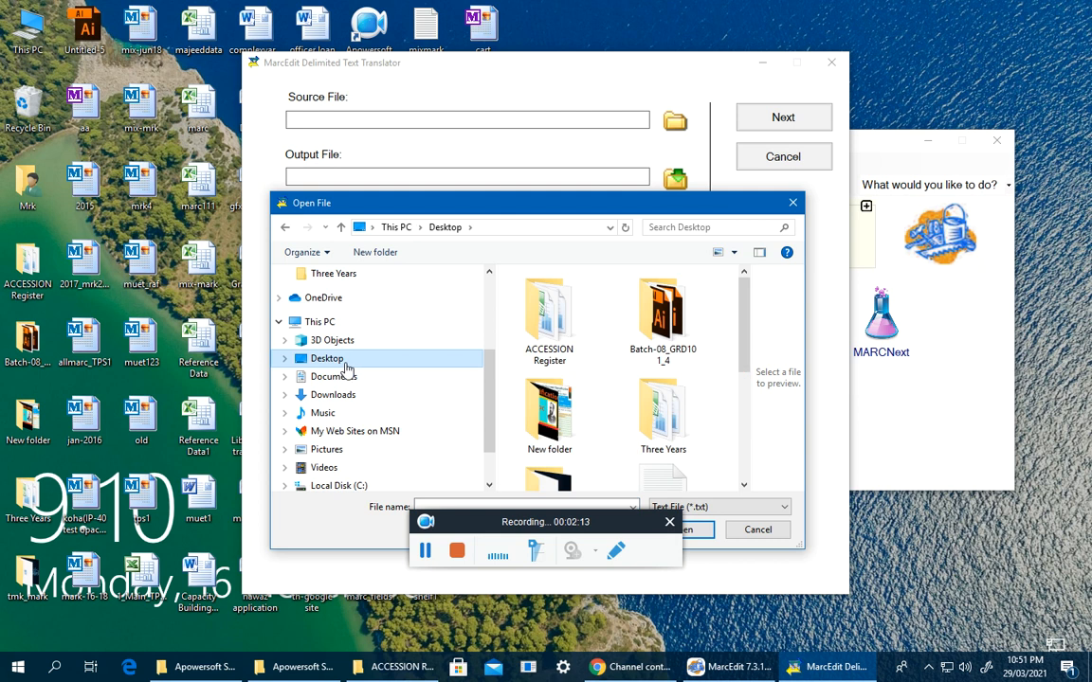
drag(482, 522, 475, 572)
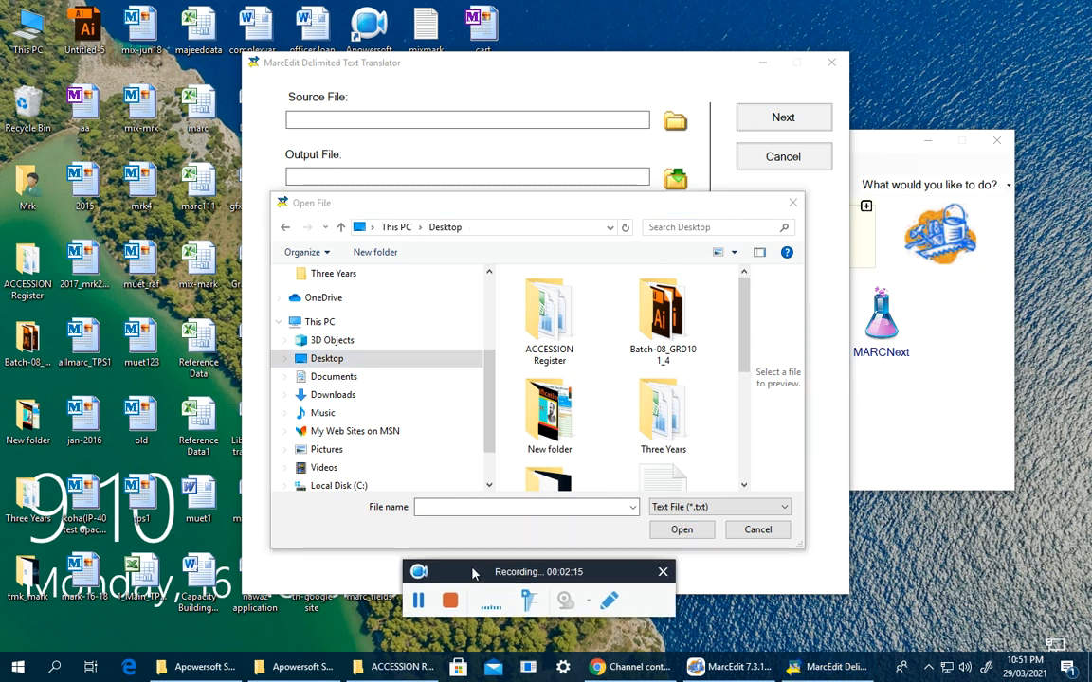
scroll(720, 368, down, 3)
click(504, 509)
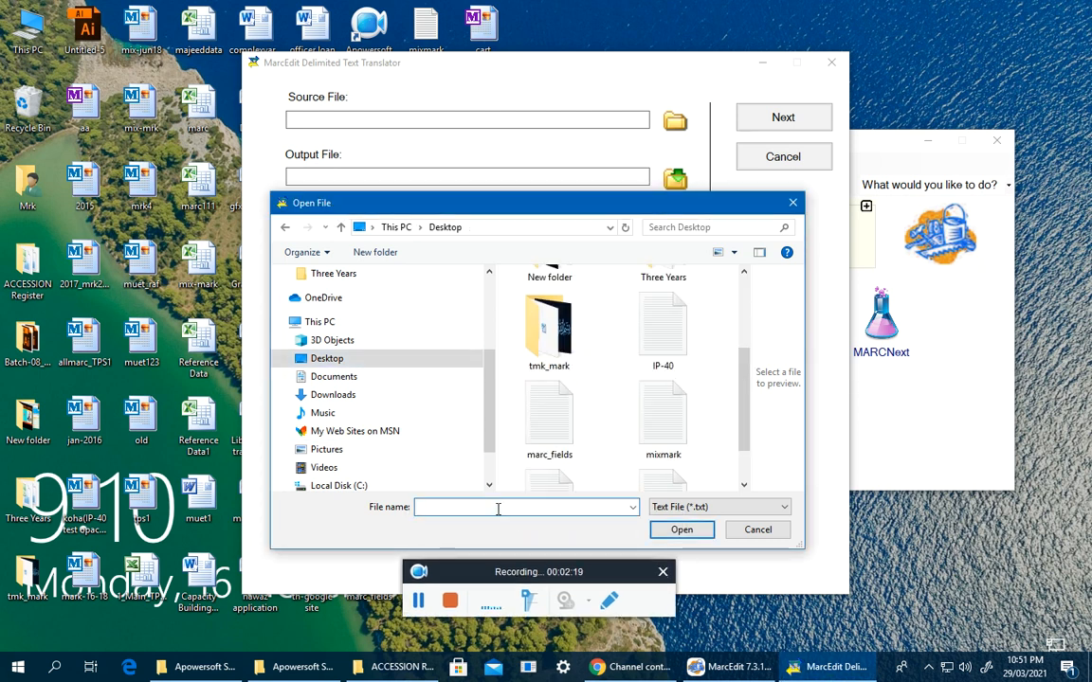
text(mar)
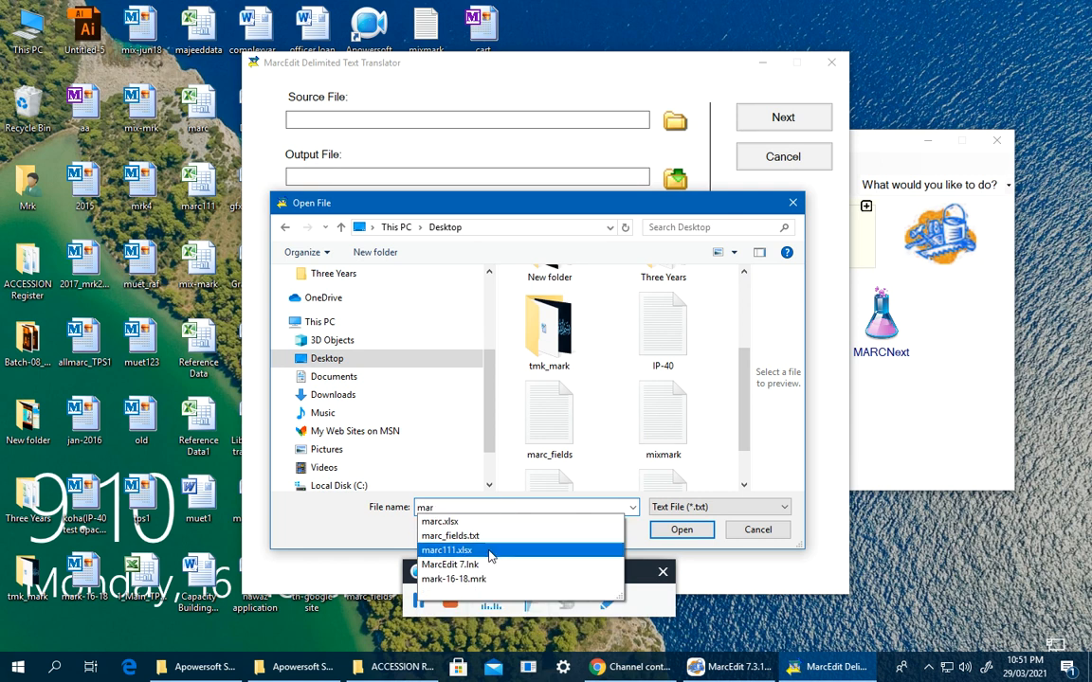
click(490, 554)
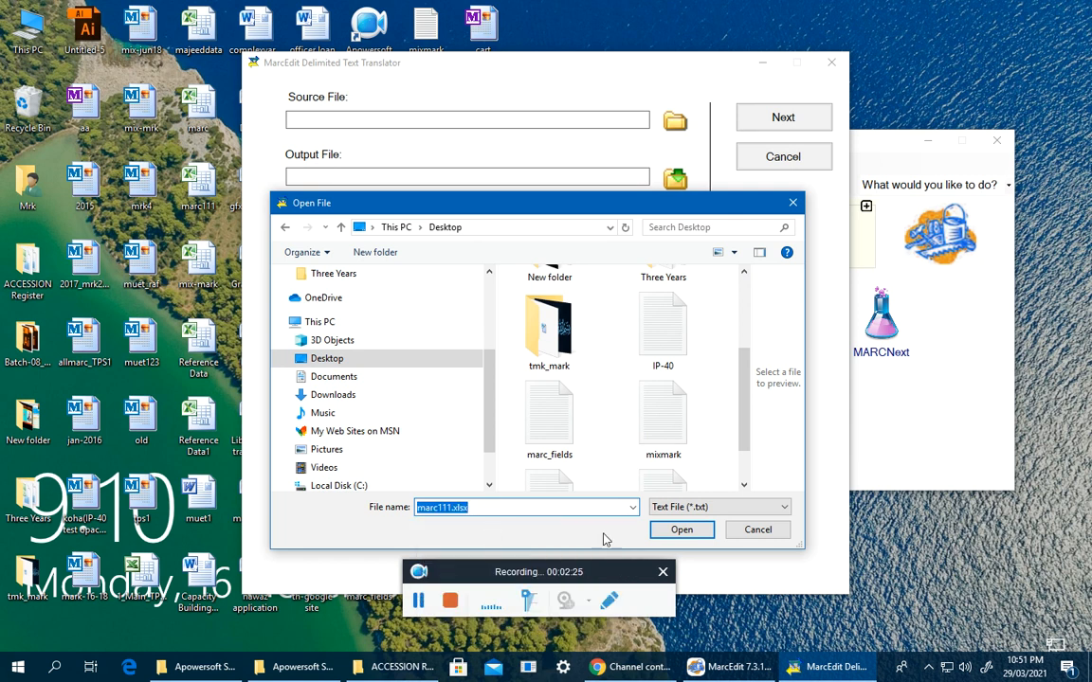
click(679, 530)
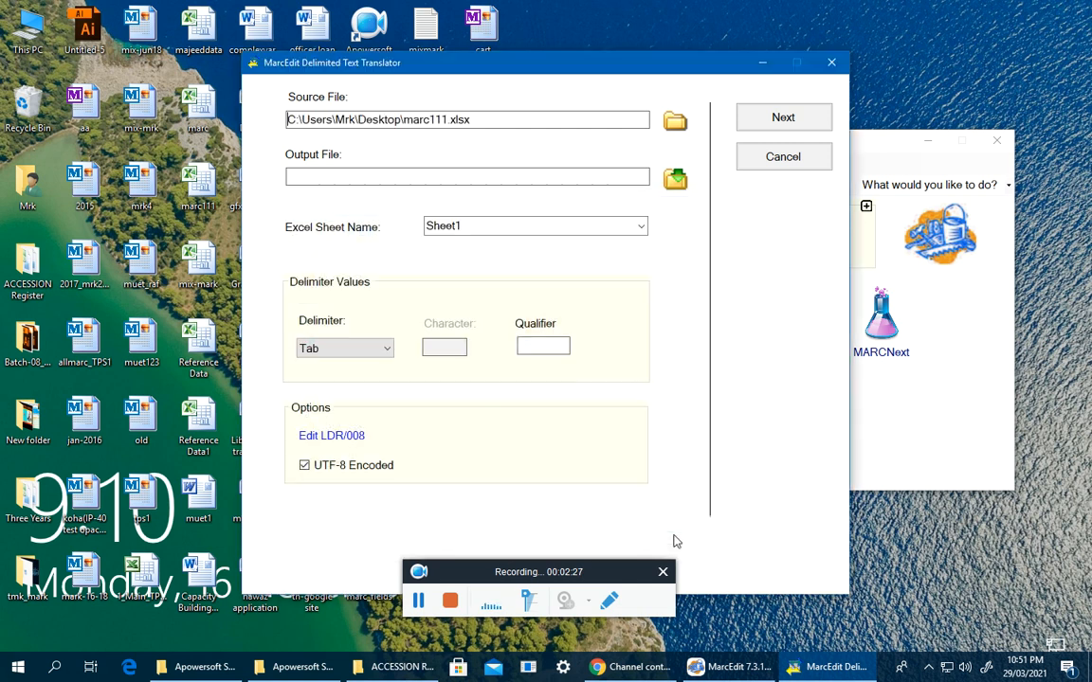
click(483, 228)
click(510, 227)
Step: Set the output file to mrk2.mrk on the Desktop and continue to the data snapshot and field mapping settings
click(673, 184)
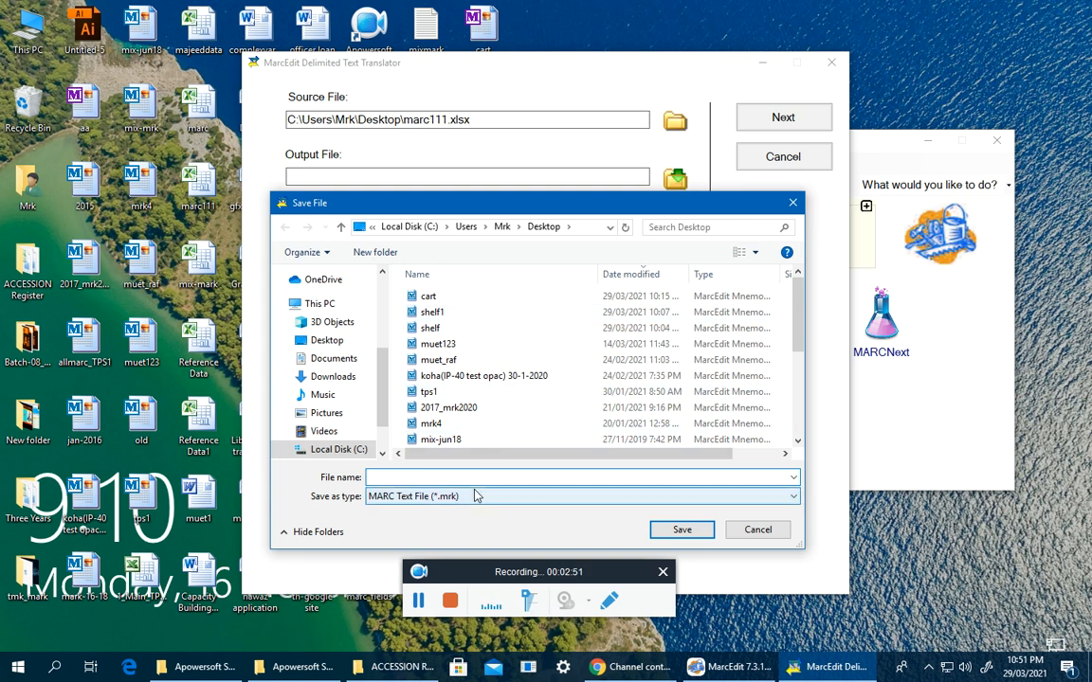
text(mrk)
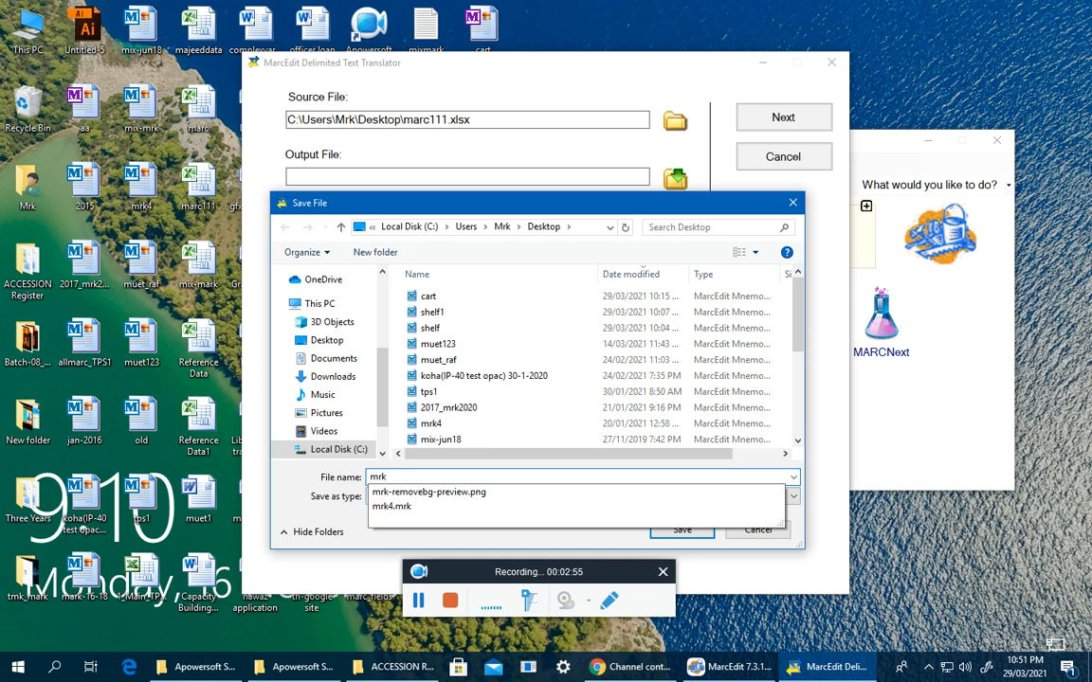
text(2.mrk)
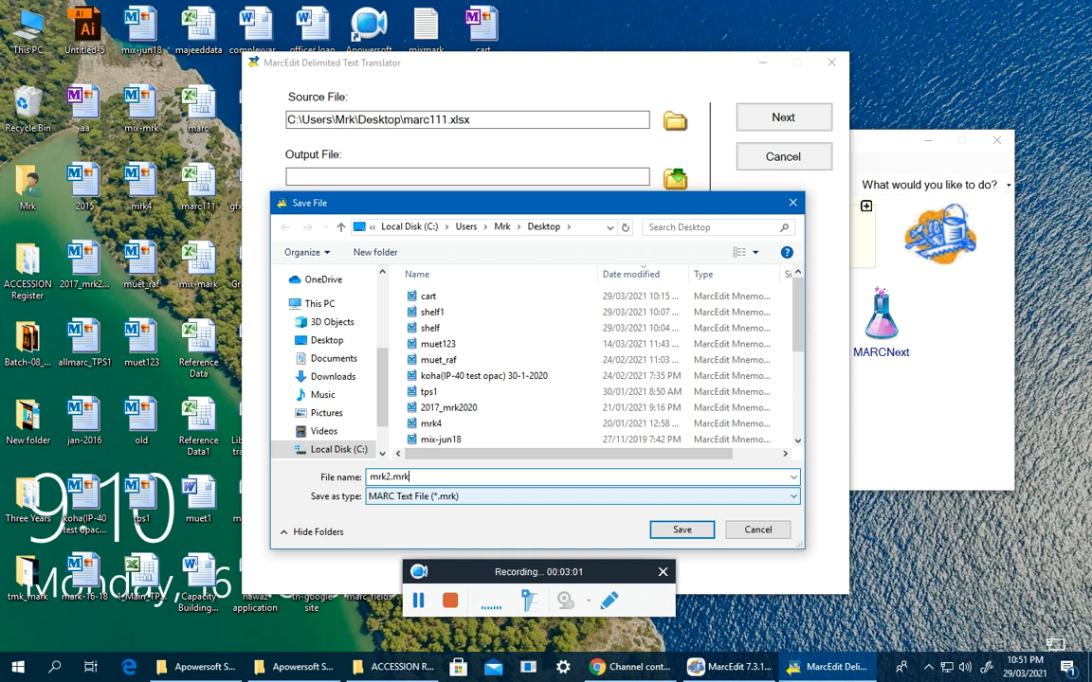
click(684, 534)
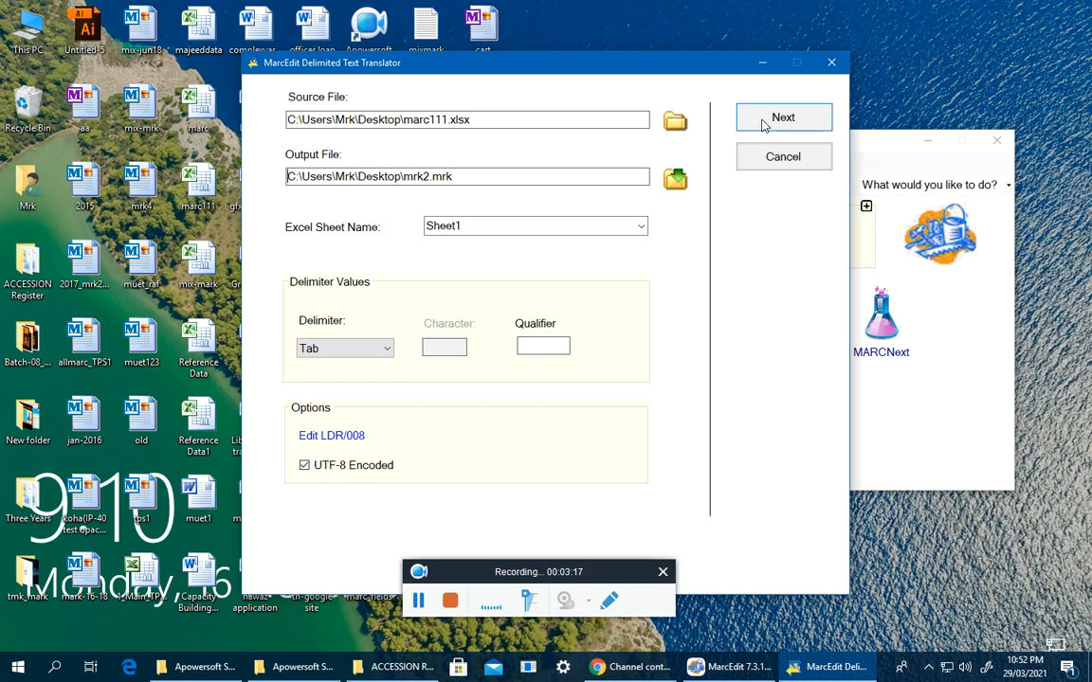
click(766, 123)
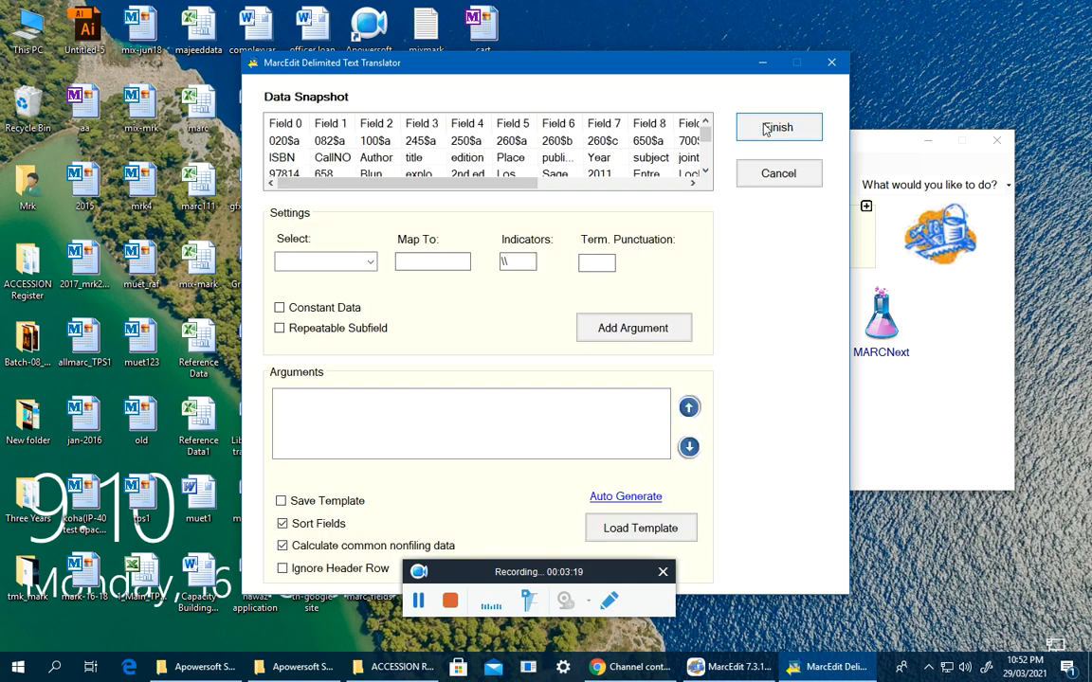
mouse_move(706, 132)
mouse_down()
mouse_move(705, 171)
mouse_move(704, 135)
mouse_up()
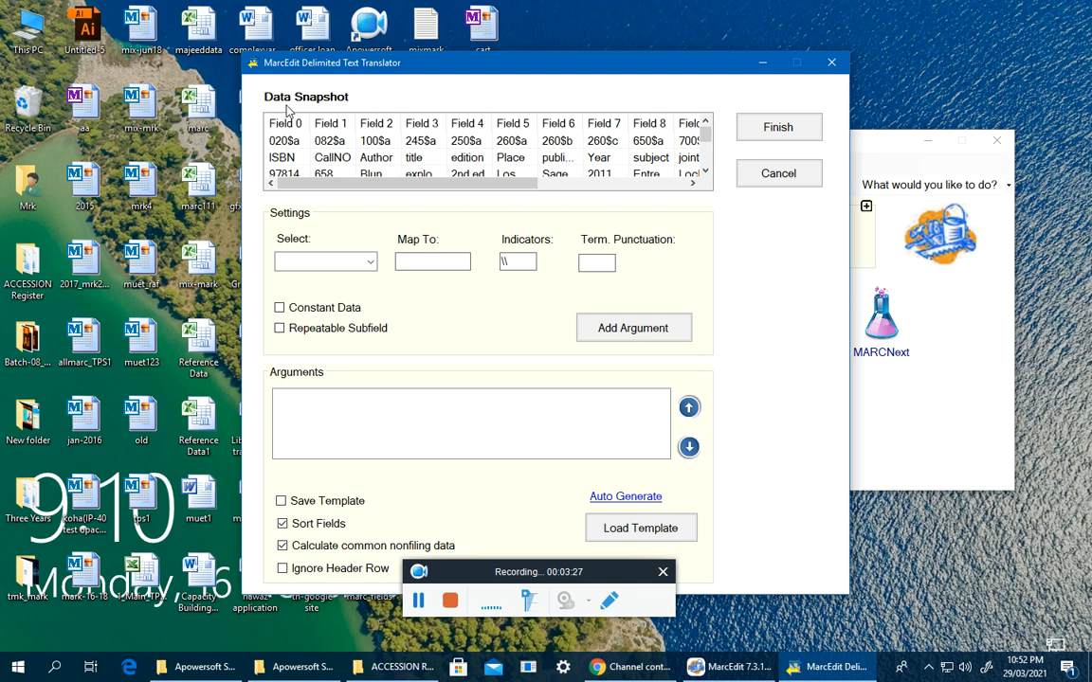
Step: Map Field 0 (ISBN) to 020$a and add it to the arguments
click(369, 262)
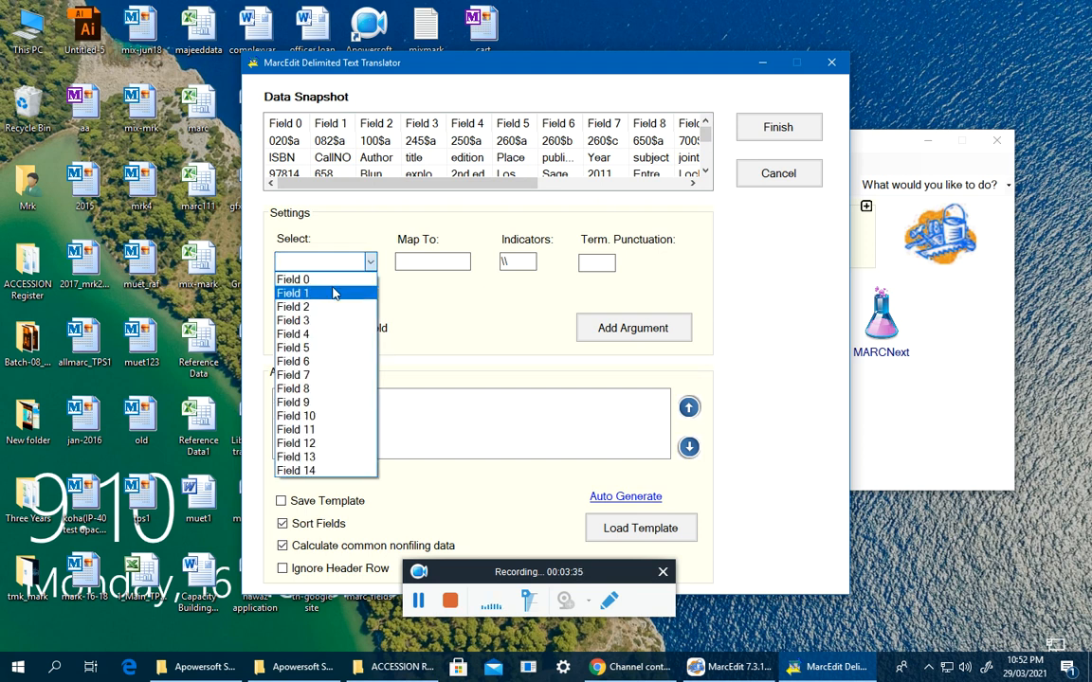
click(337, 280)
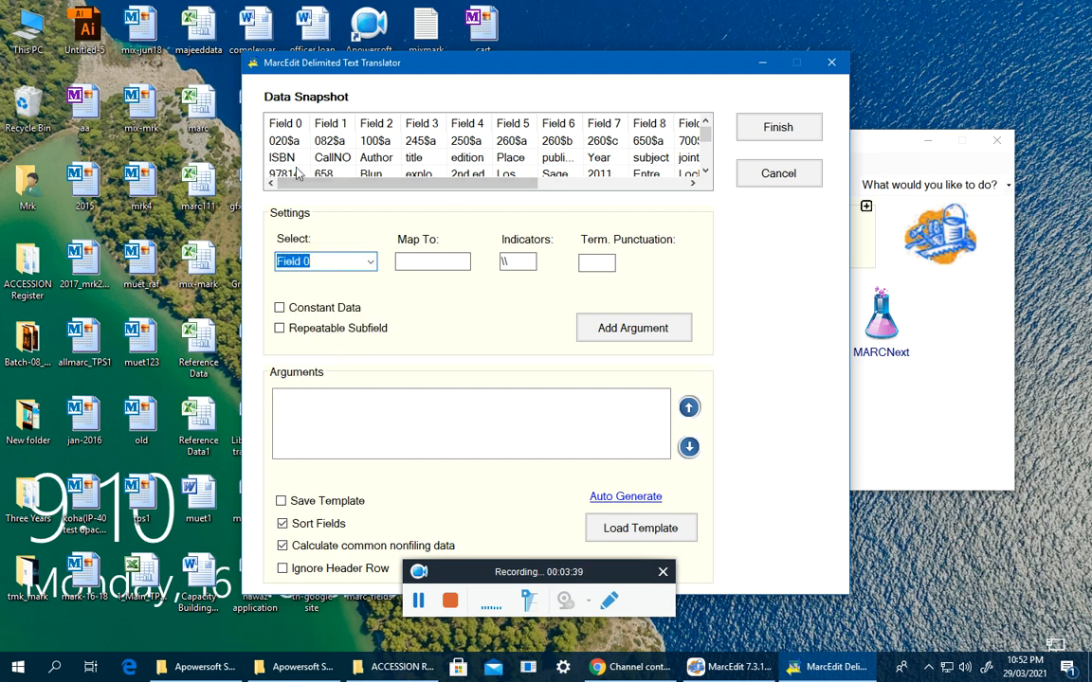
click(417, 260)
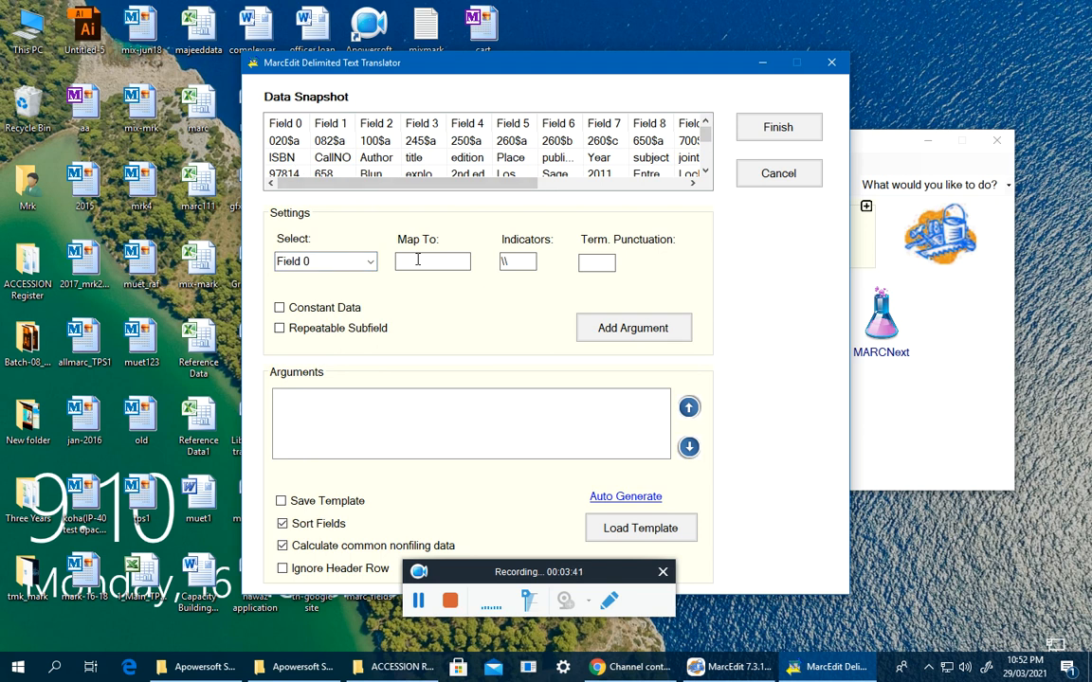
click(283, 141)
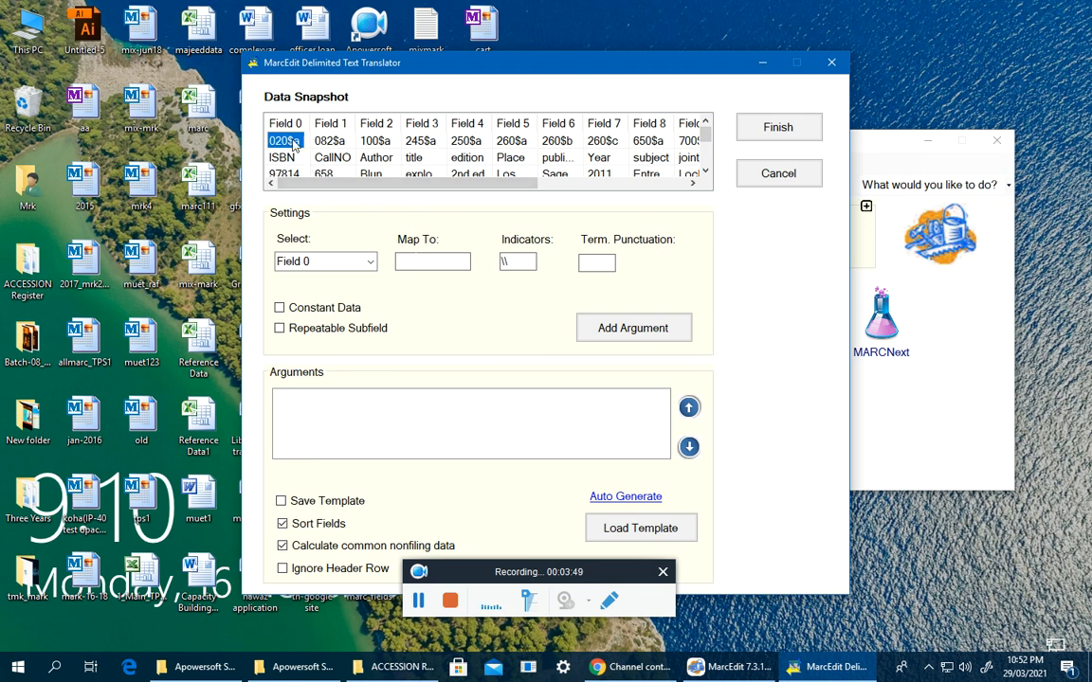
click(418, 262)
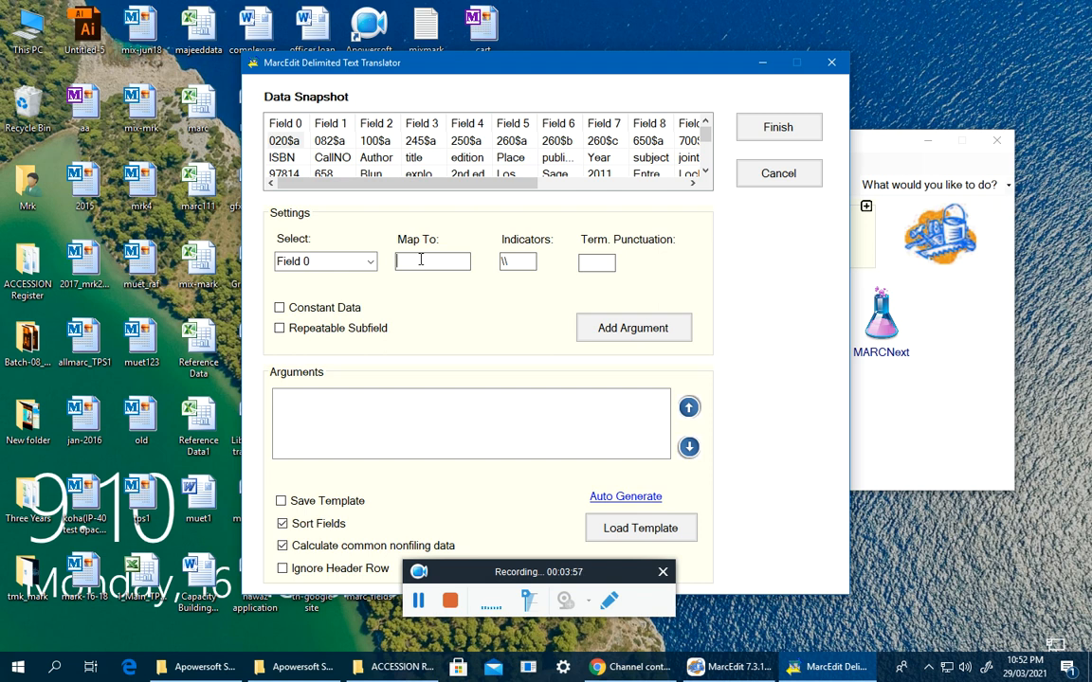
text(020$a)
click(643, 329)
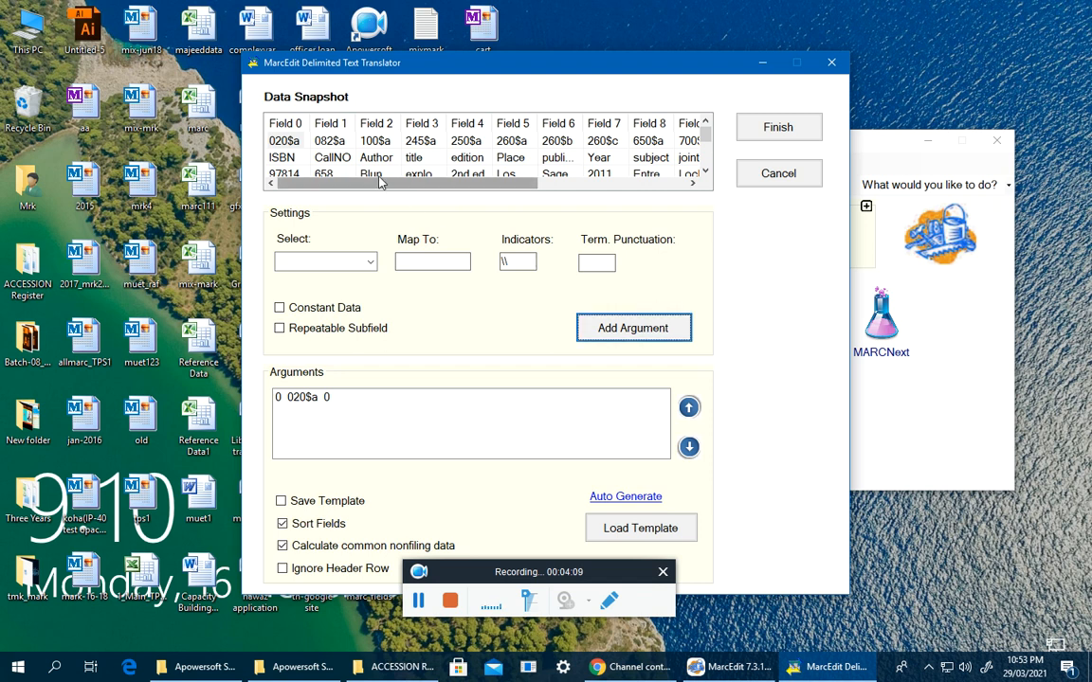
Step: Map Field 1 (CallNO) to 082$a and add it to the arguments
click(368, 261)
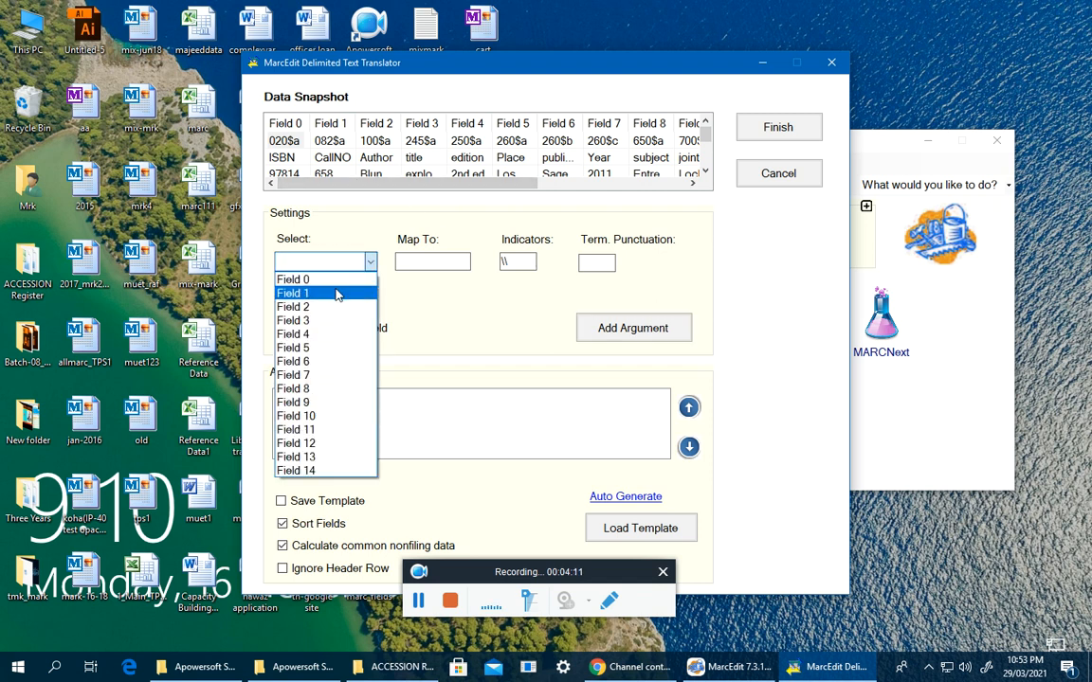
click(303, 292)
click(411, 259)
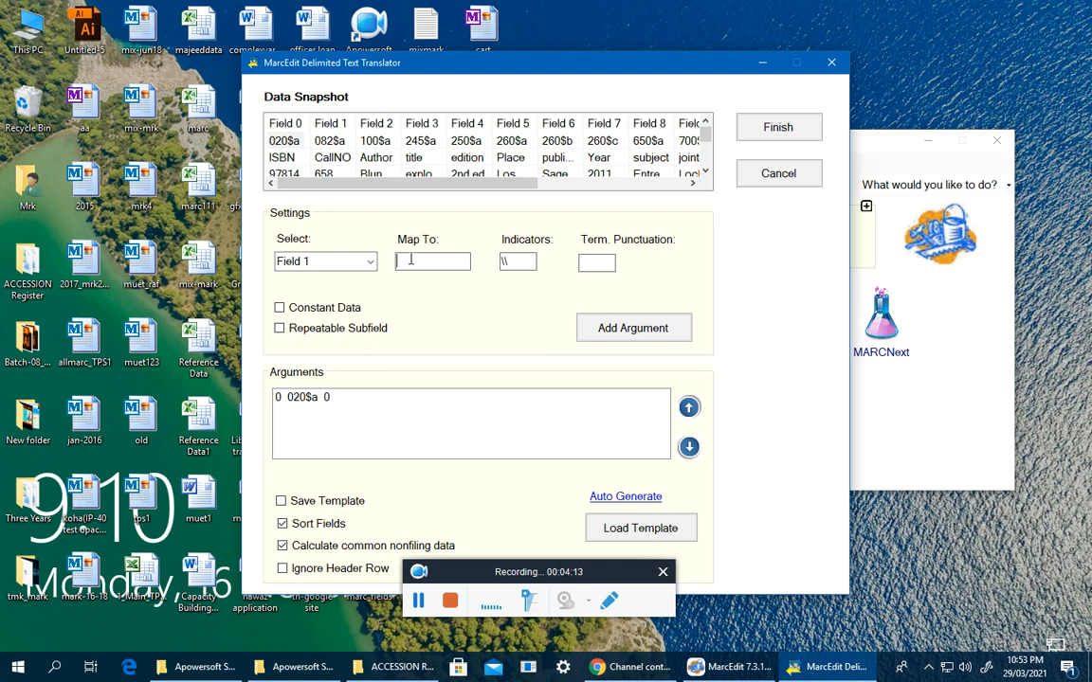
text(082$a)
click(637, 331)
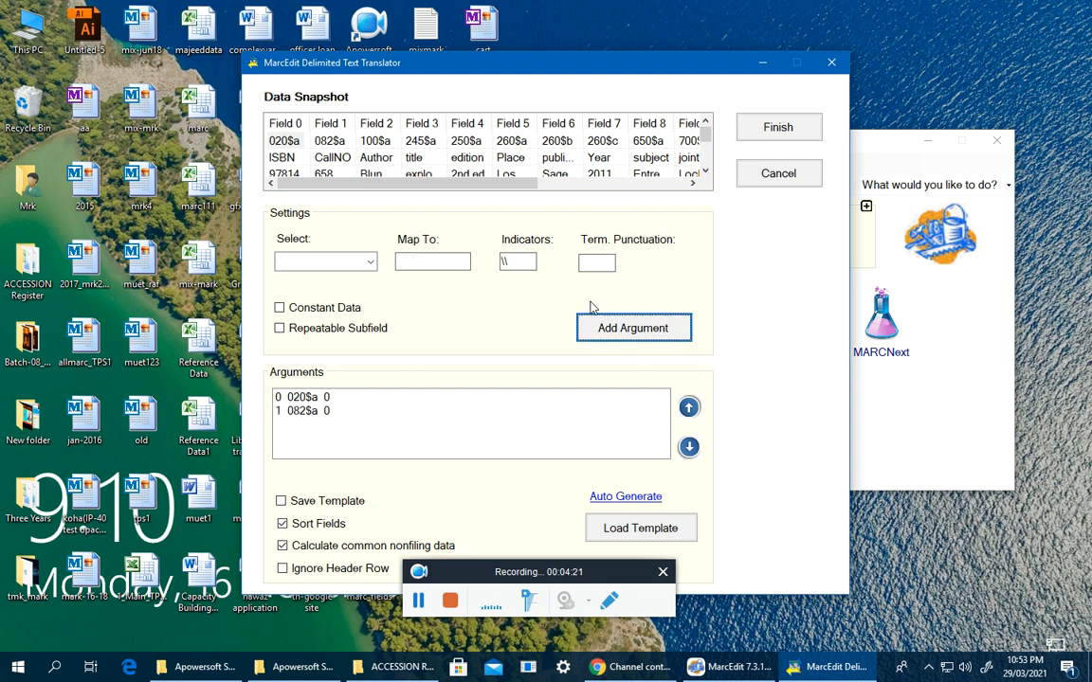
Step: Add an argument that maps Field 3 to 100$a
click(371, 263)
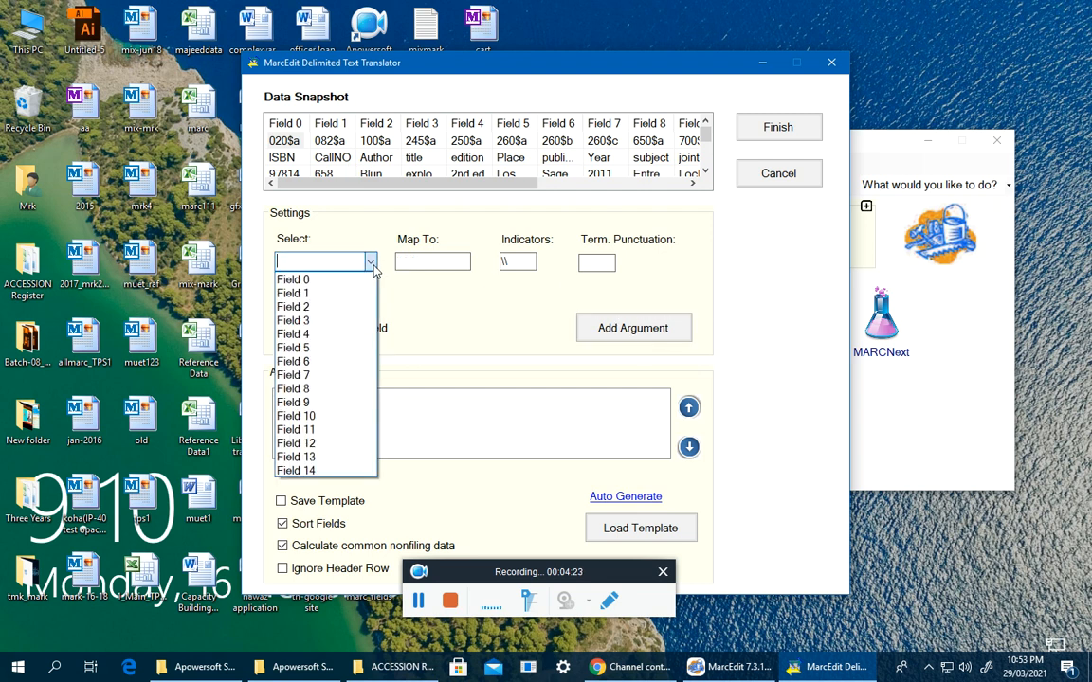
click(340, 323)
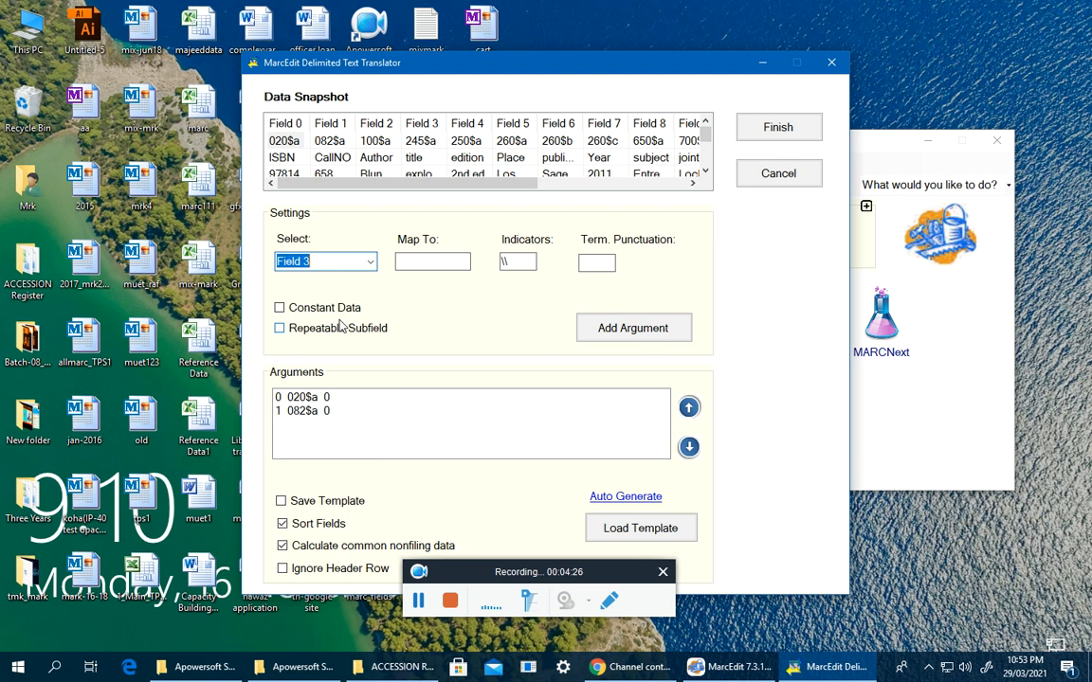
click(438, 254)
text(100$)
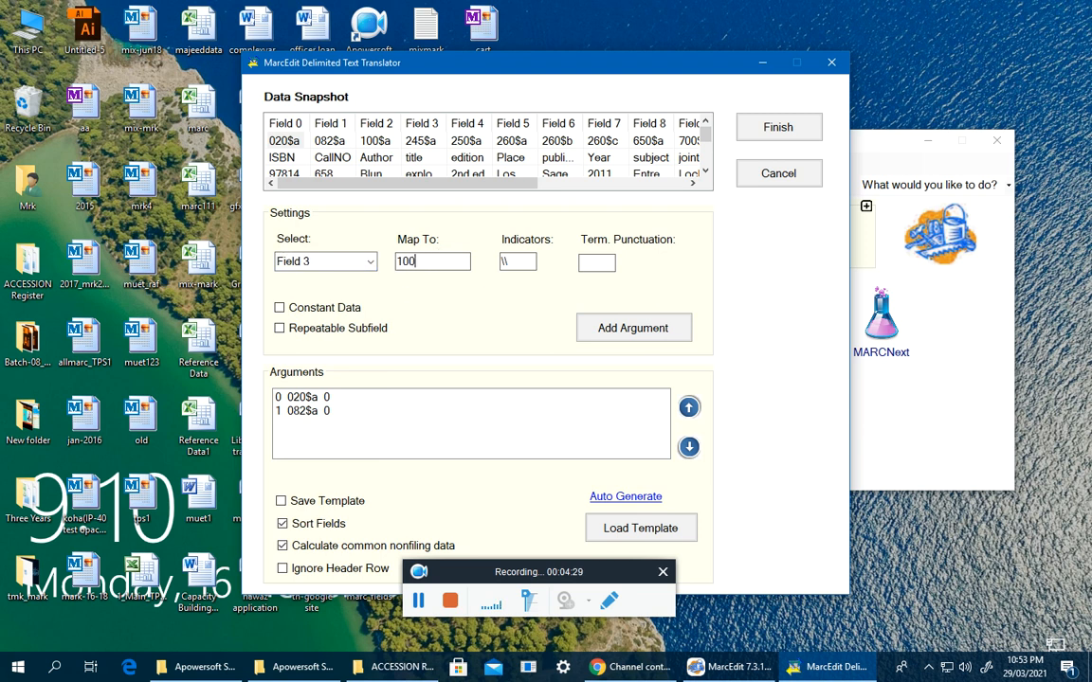
text(a)
click(599, 329)
click(363, 263)
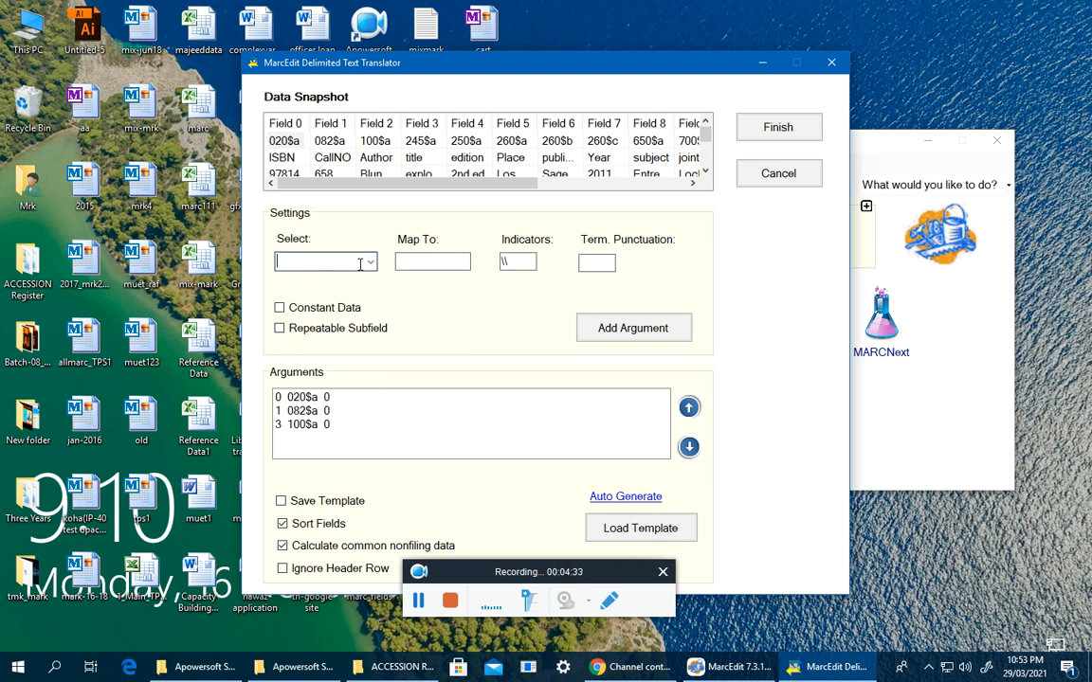
click(370, 263)
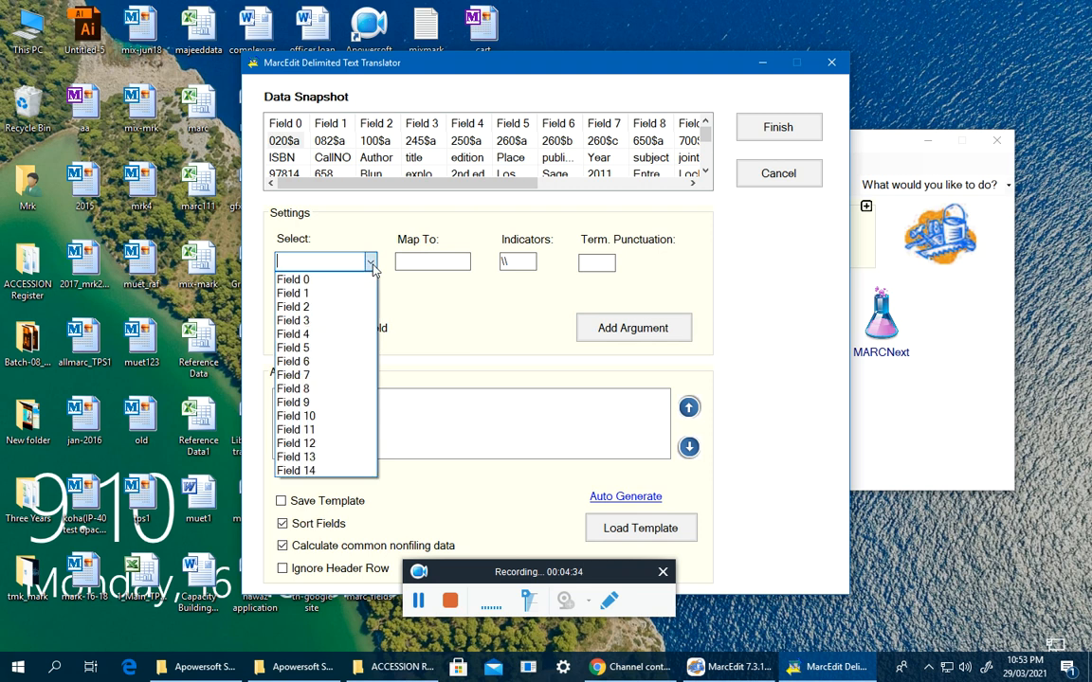
click(297, 332)
click(420, 263)
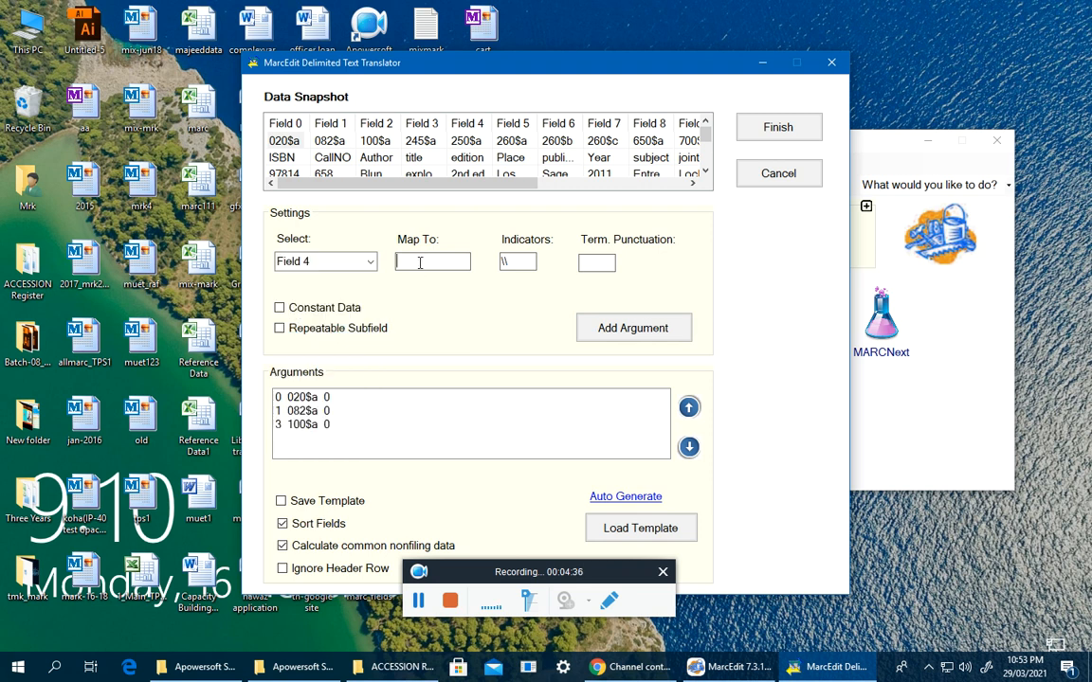
Step: Map Field 2 (Author) to 100$a and add it to the arguments
click(371, 262)
click(334, 308)
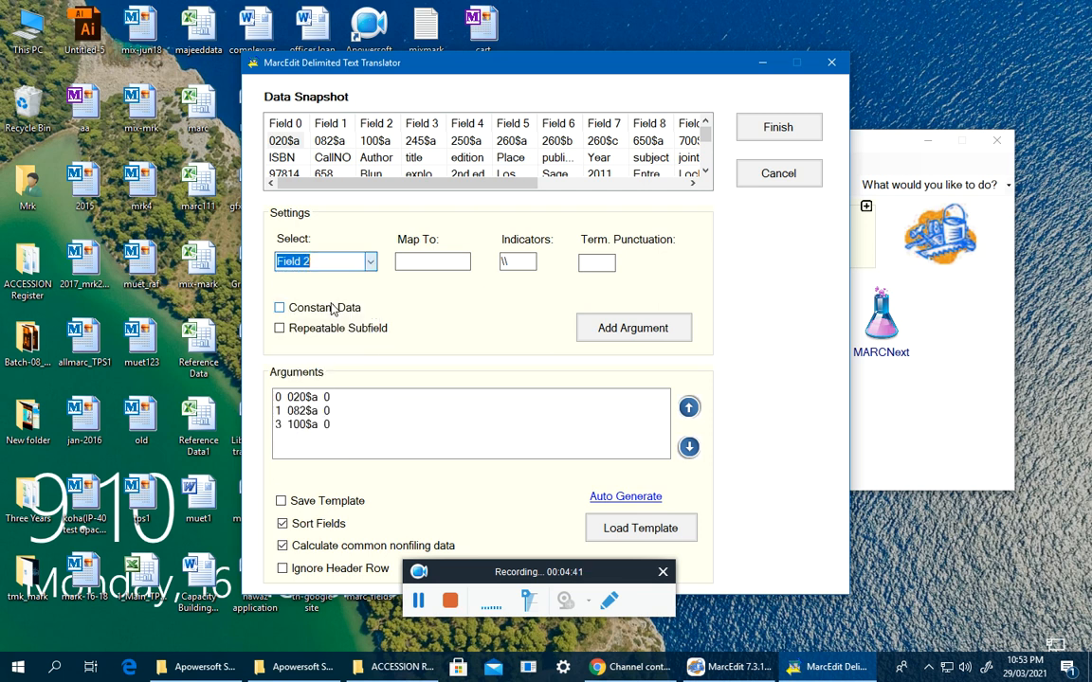
click(432, 263)
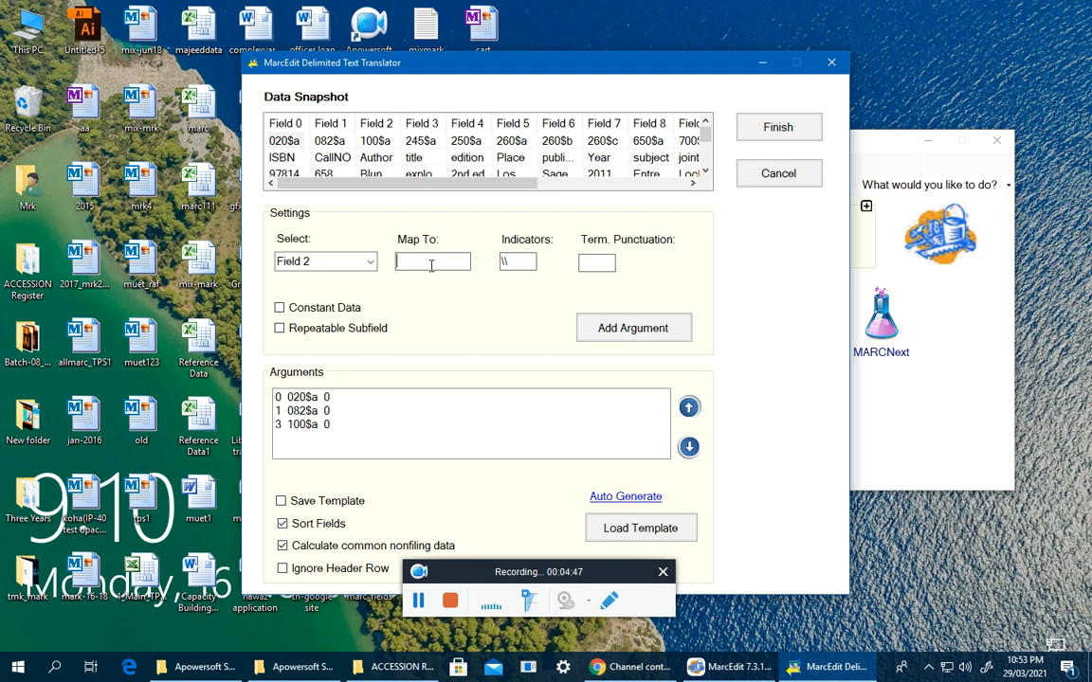
text(100$a)
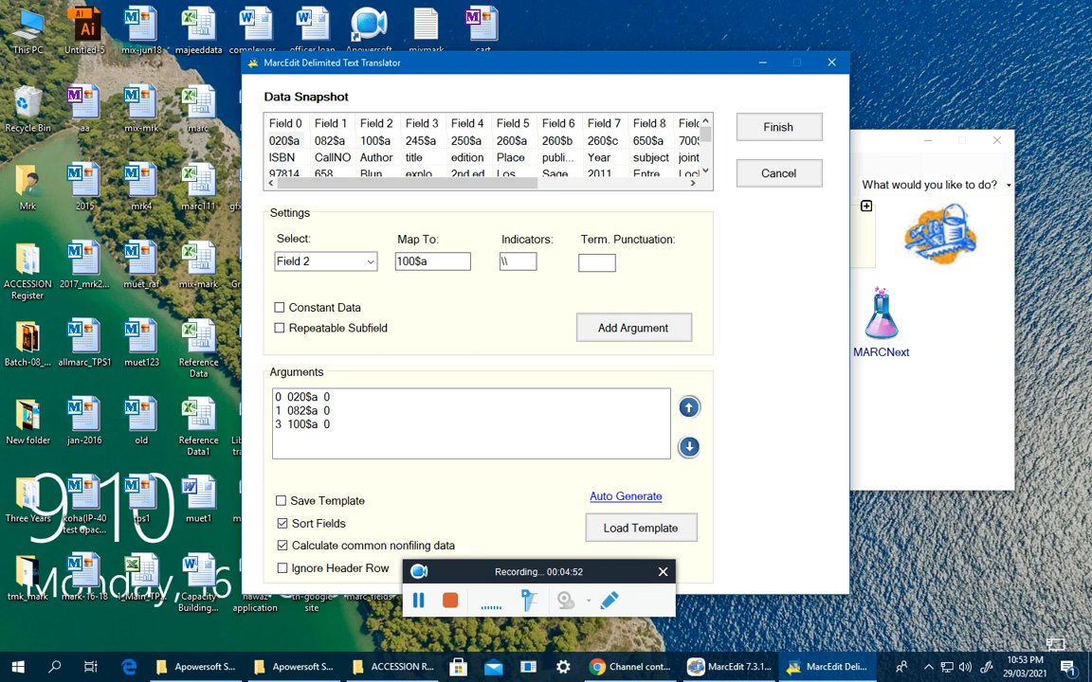
click(607, 327)
Step: Select the argument that maps Field 3 to 100$a
click(298, 424)
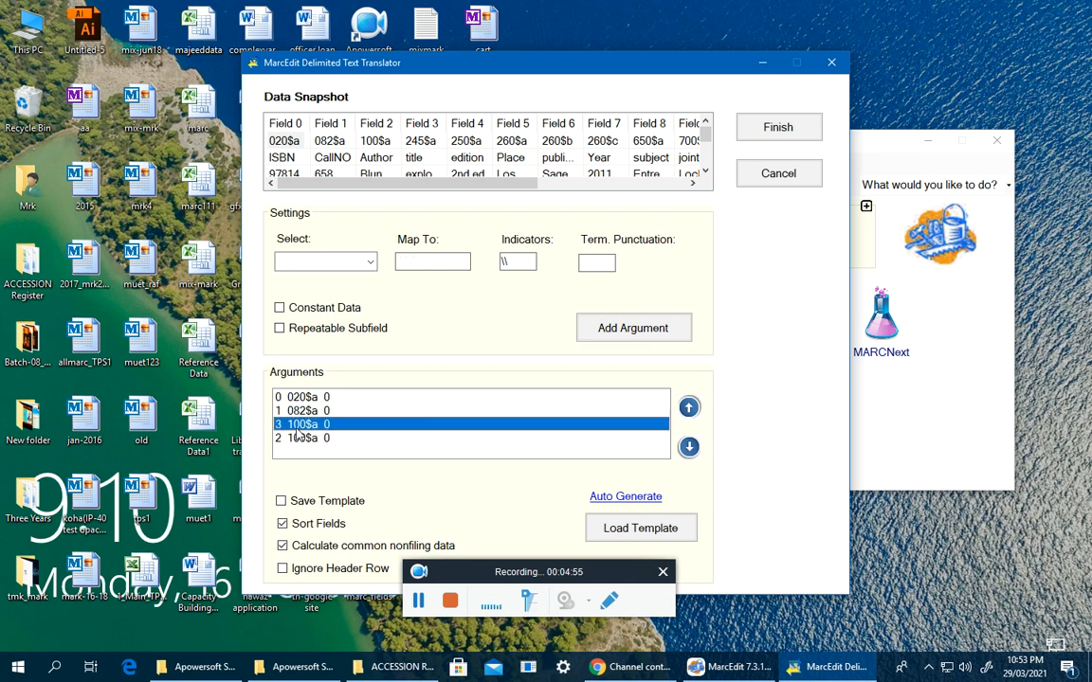
click(296, 428)
click(298, 427)
Step: Map Field 3 (title) to 245$a and add it to the arguments
click(360, 262)
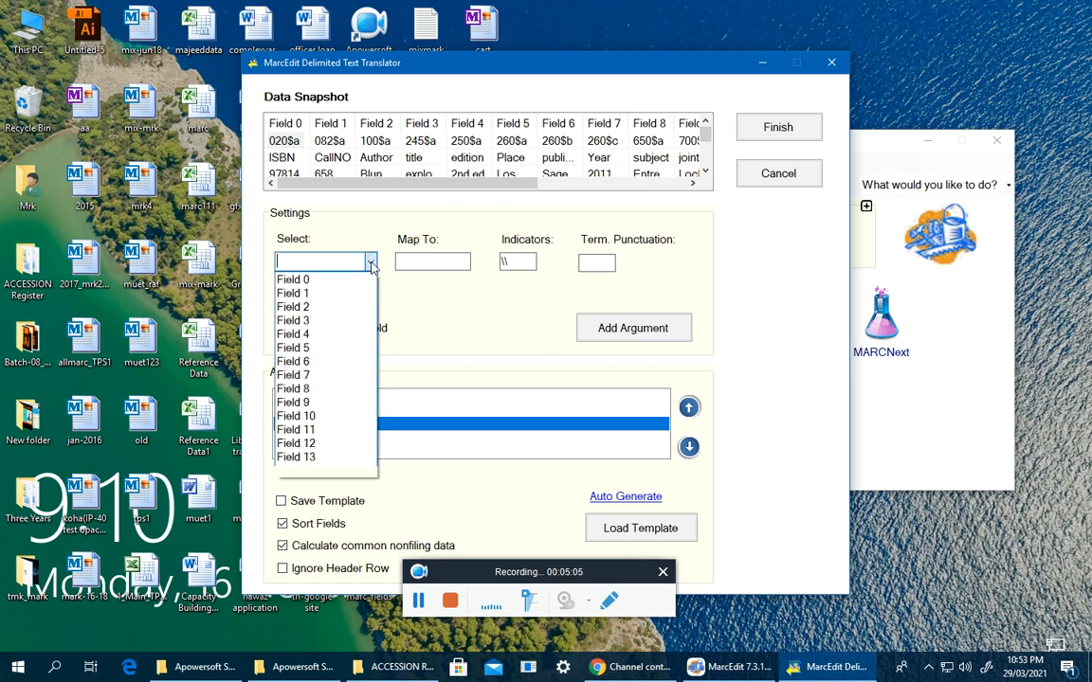
click(322, 321)
click(419, 262)
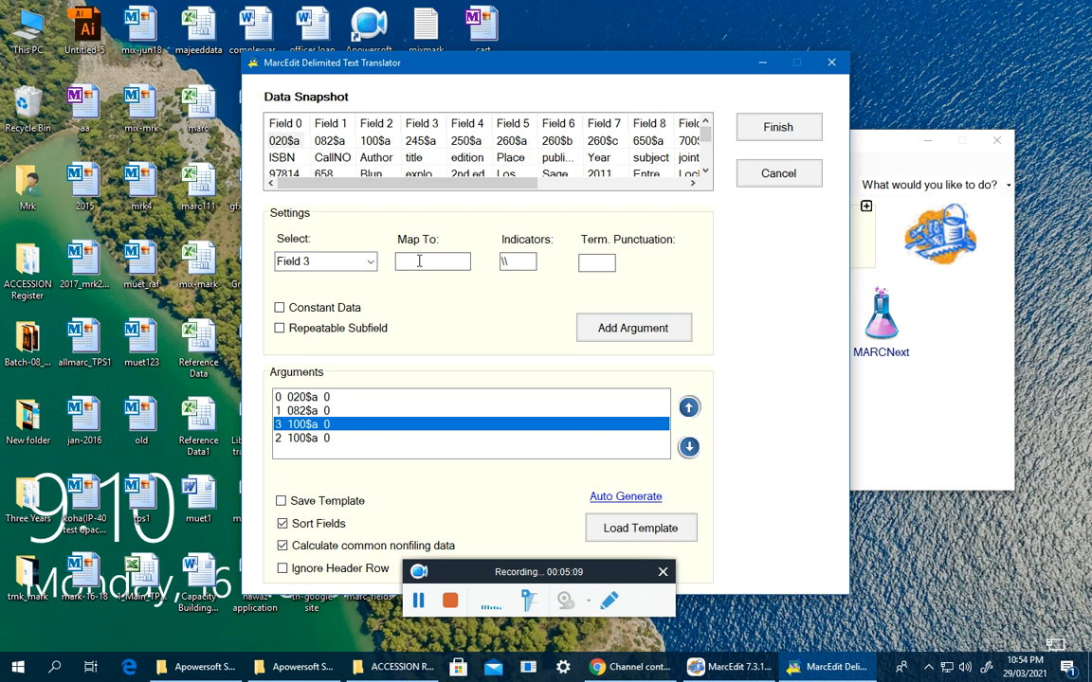
text(245$a)
click(636, 337)
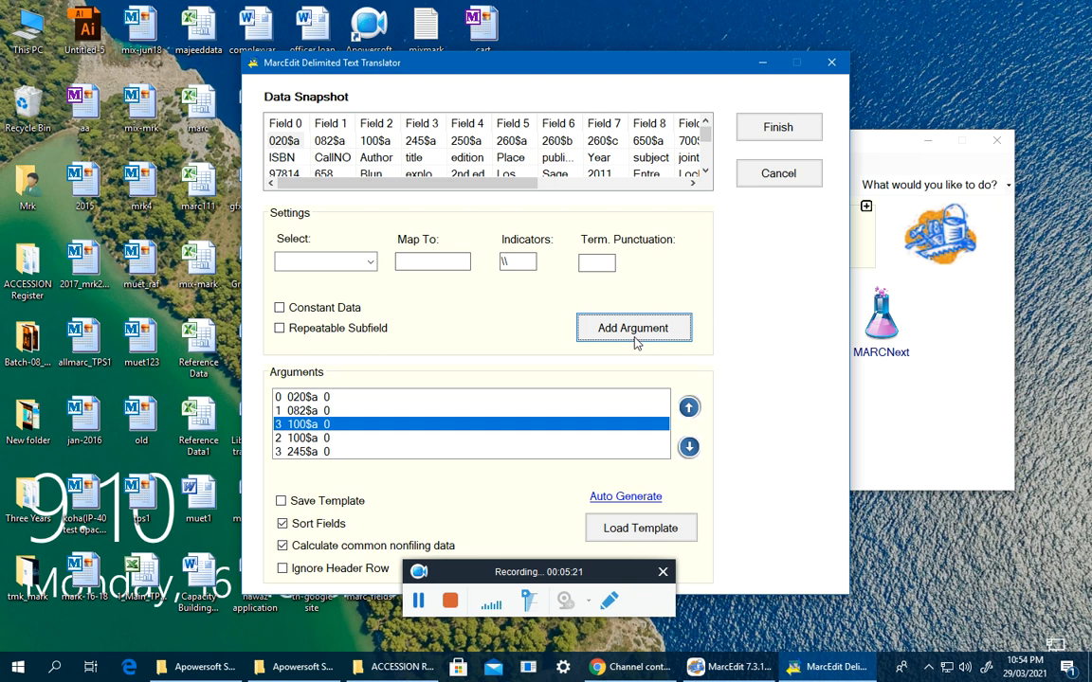
Step: Map Field 4 (edition) to 250$a and add it to the arguments
click(369, 262)
click(296, 334)
click(428, 261)
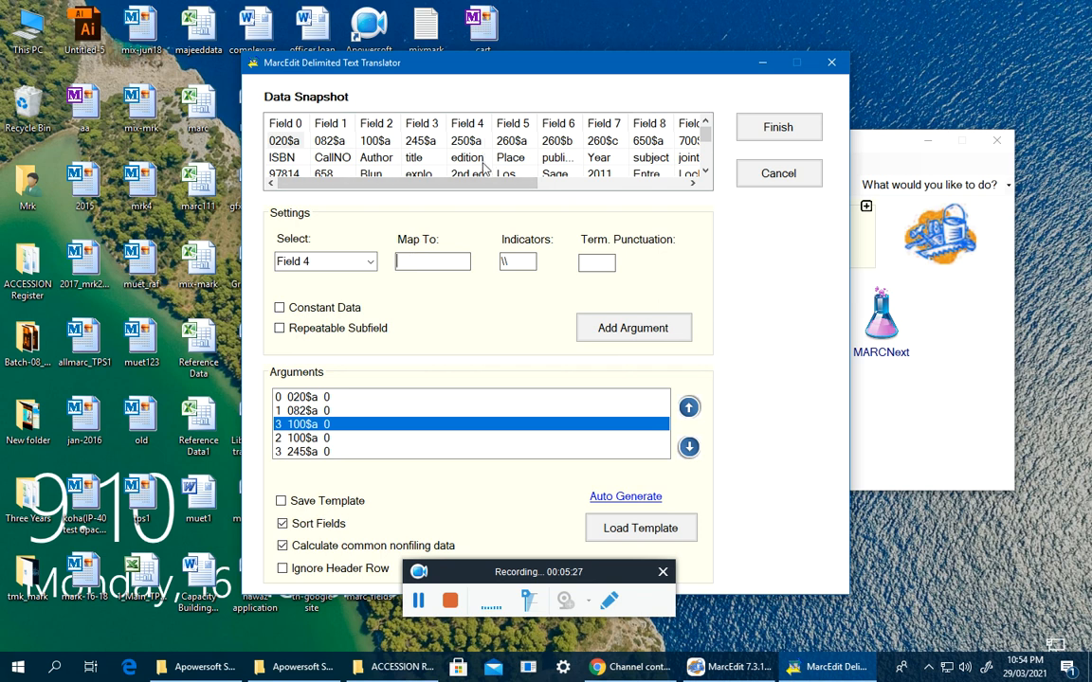
text(250$a)
click(663, 331)
Step: Map Field 5 (Place) to 260$a, add it to the arguments and check the end of the argument list
click(370, 262)
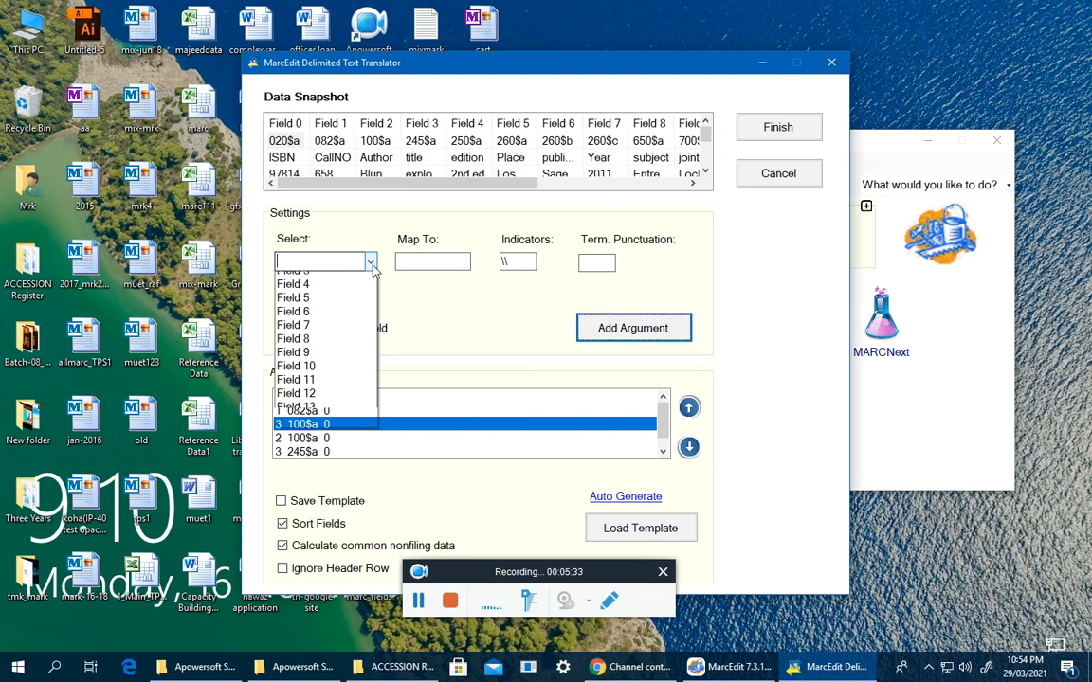
click(321, 351)
click(425, 262)
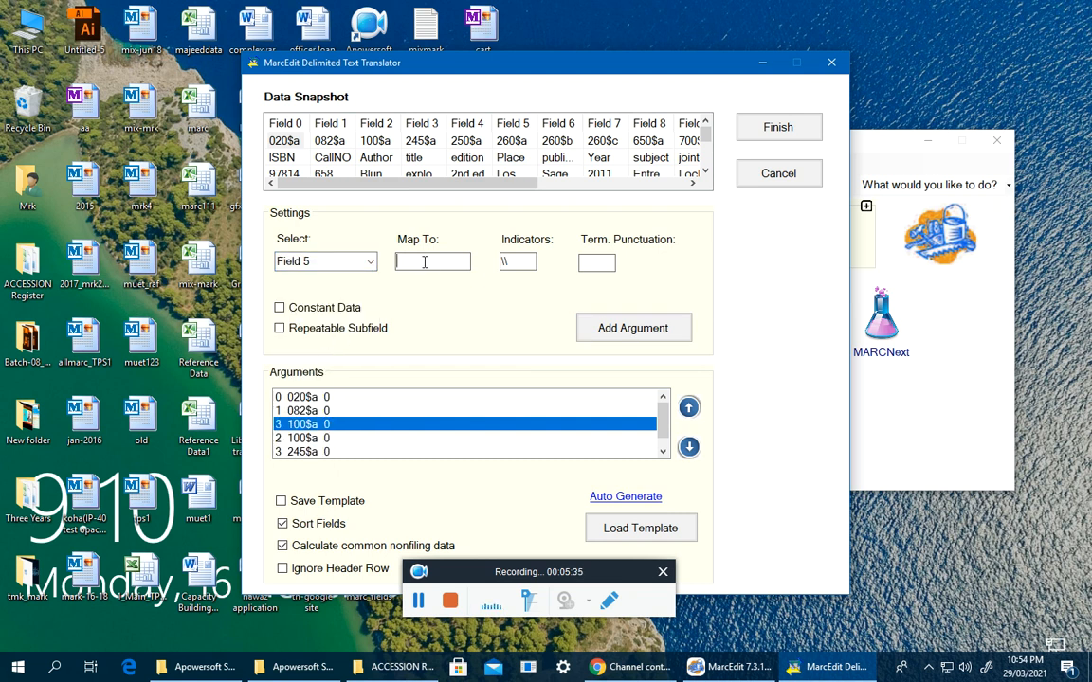
text(260$a)
click(627, 339)
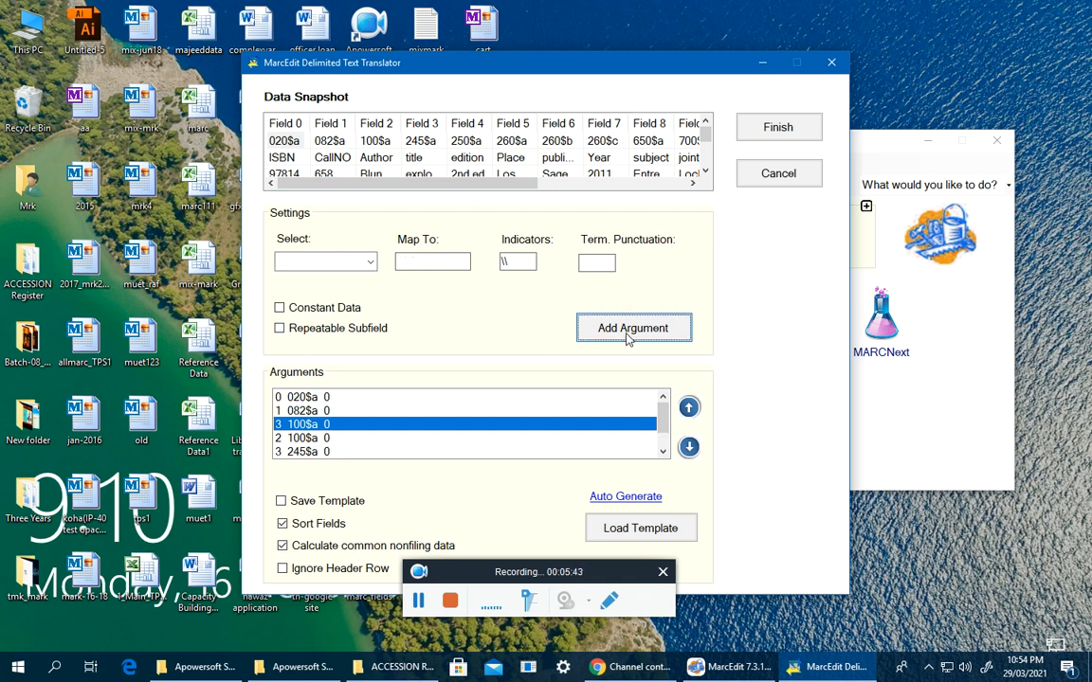
click(662, 452)
click(662, 452)
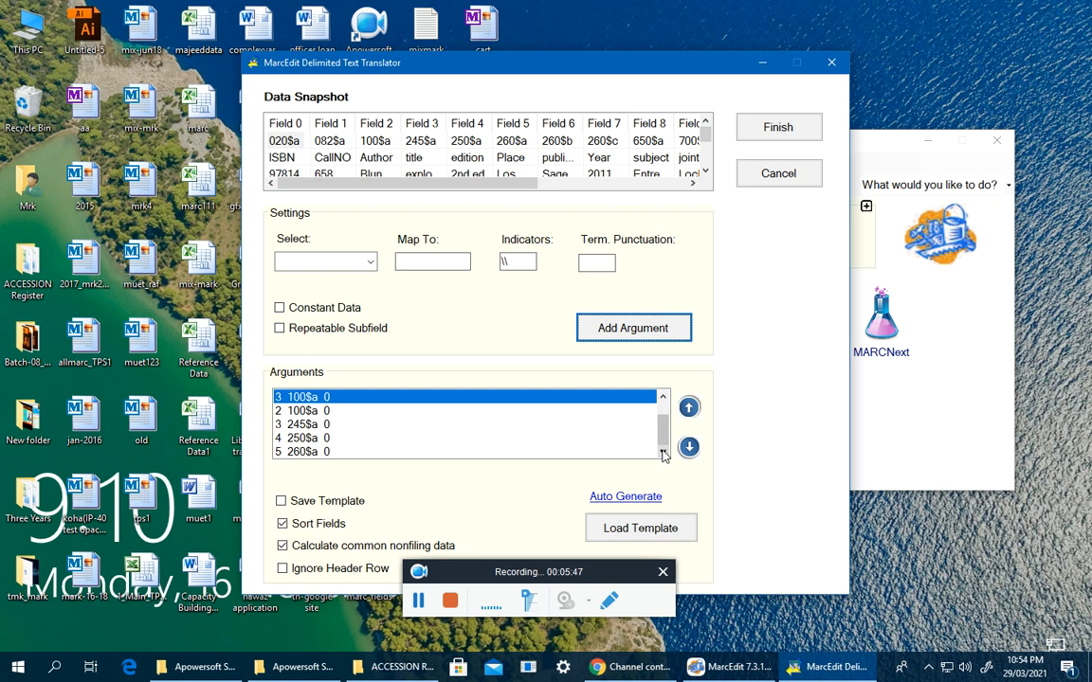
Step: Map Field 6 to 260$a and add it to the arguments
click(369, 263)
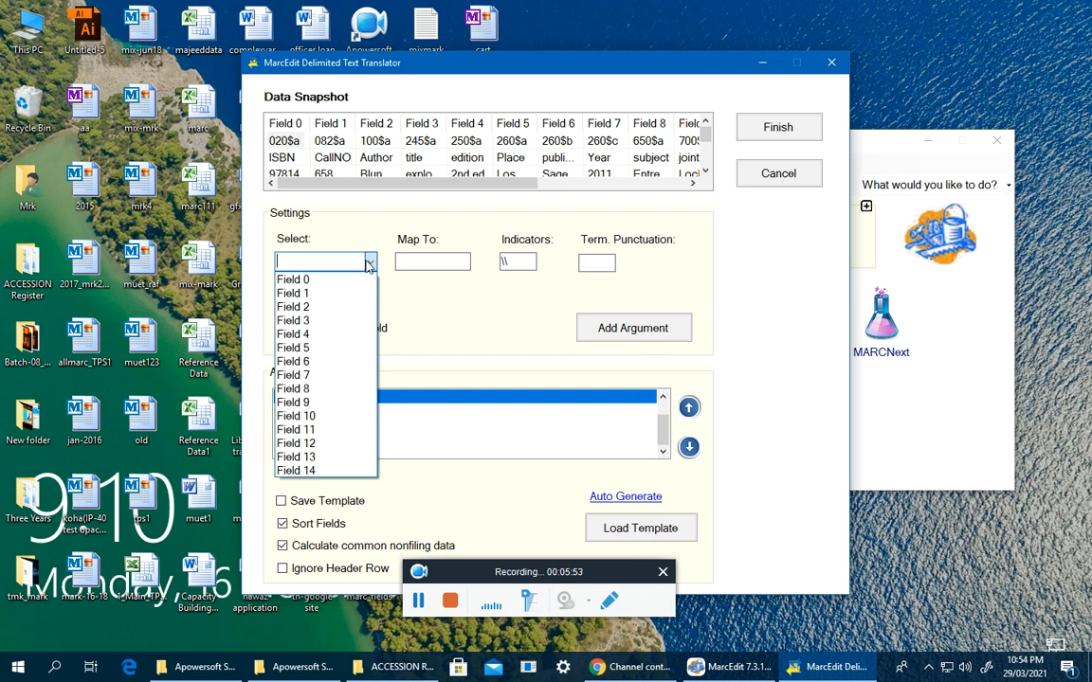
click(338, 364)
click(435, 263)
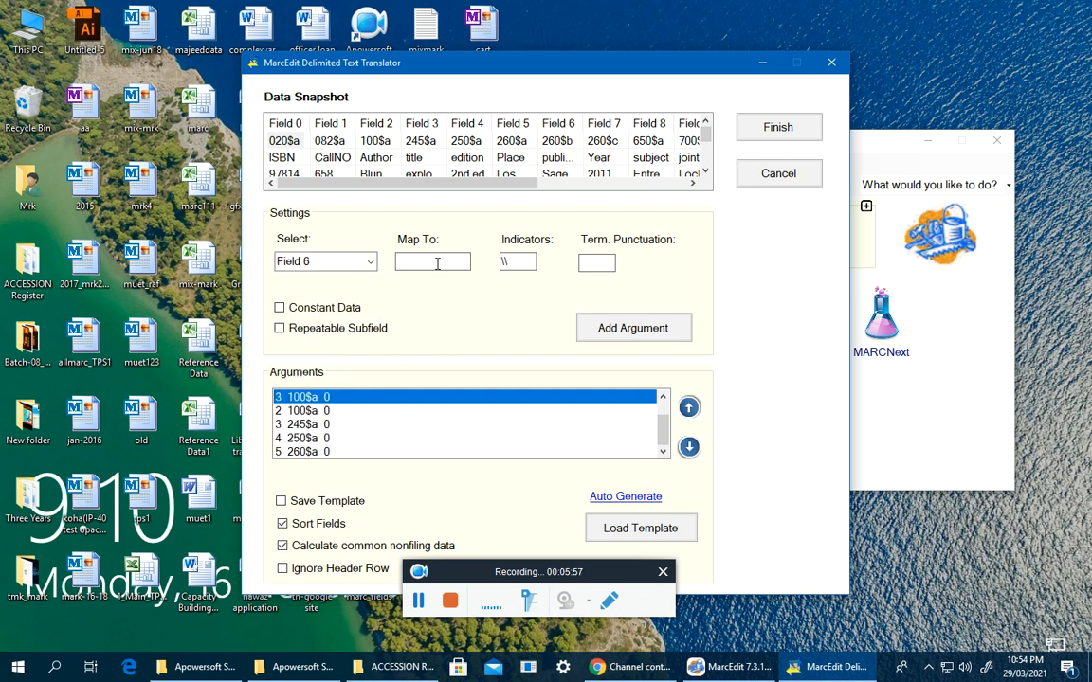
text(260$a)
click(608, 329)
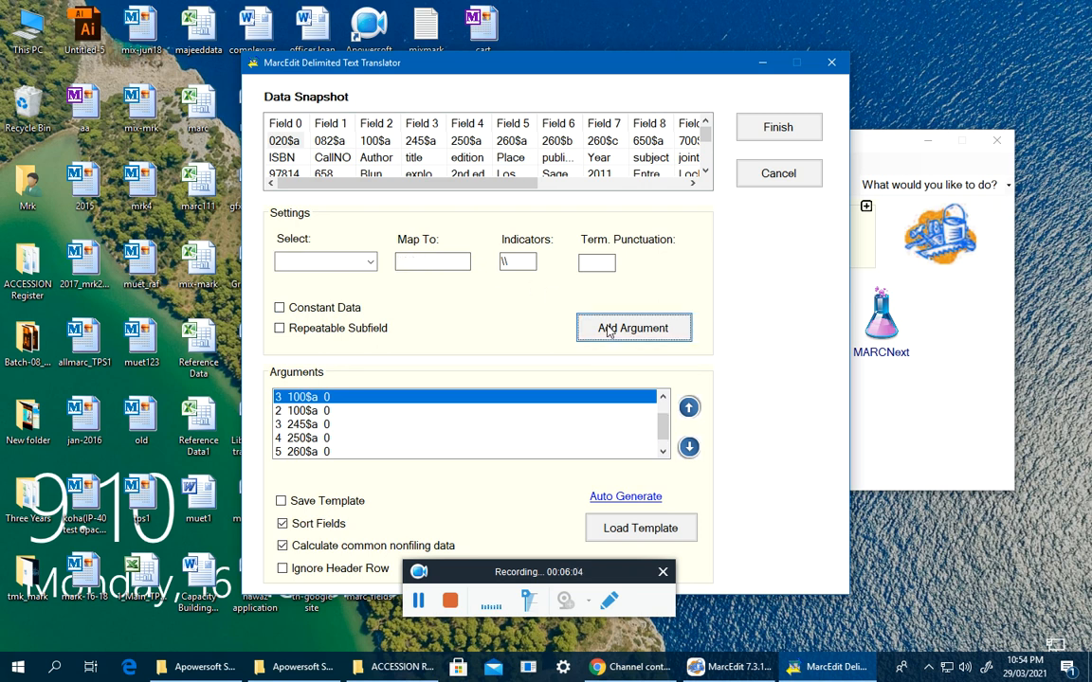
Step: Map Field 7 (Year) to 260$c and add it to the arguments
click(370, 261)
click(325, 376)
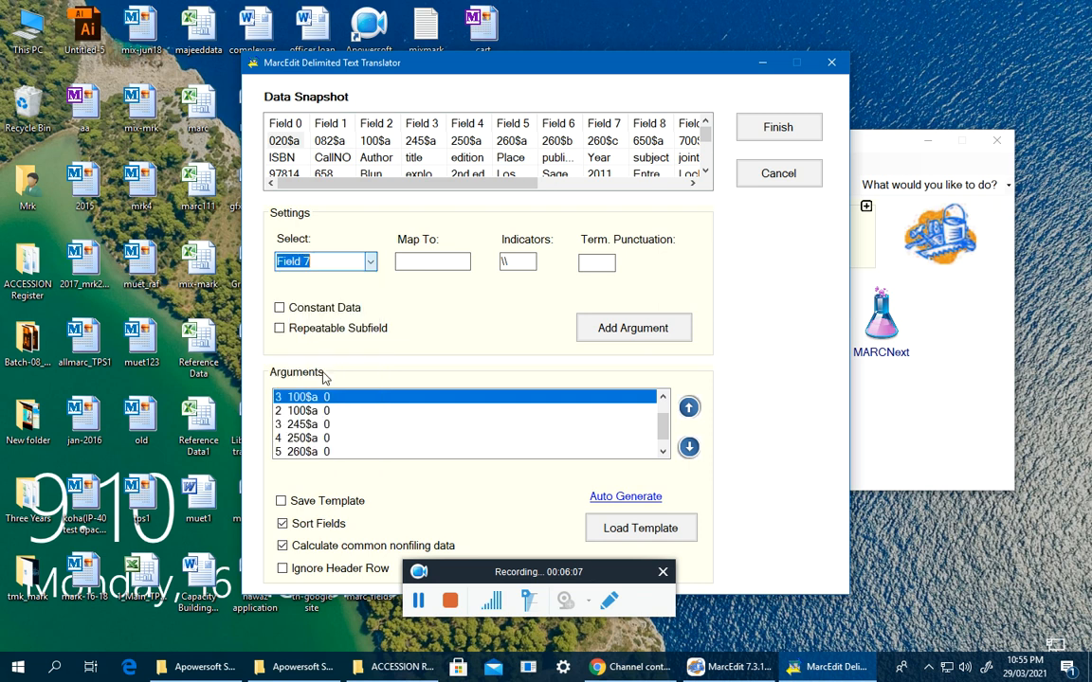
click(422, 266)
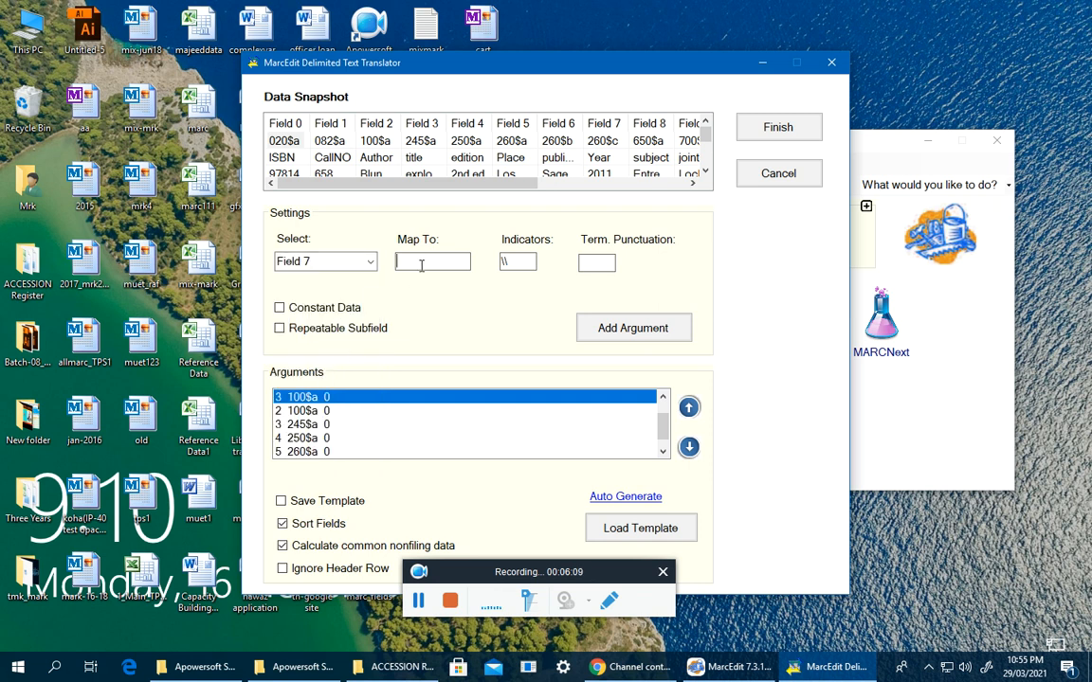
text(6)
key(BackSpace)
text(260$c)
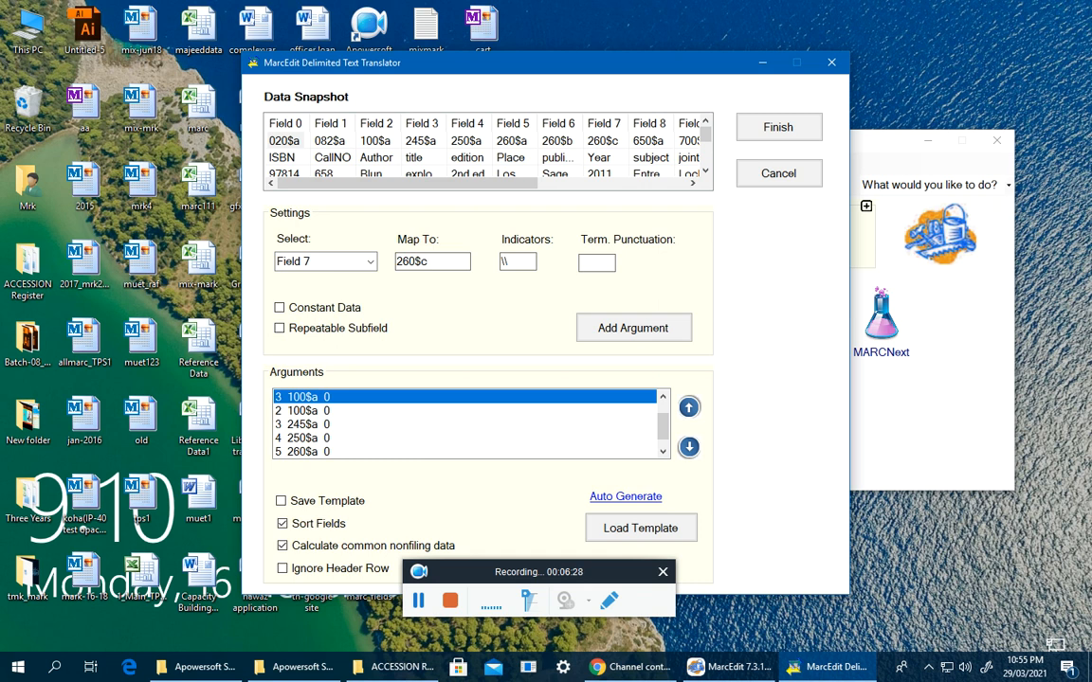
click(638, 328)
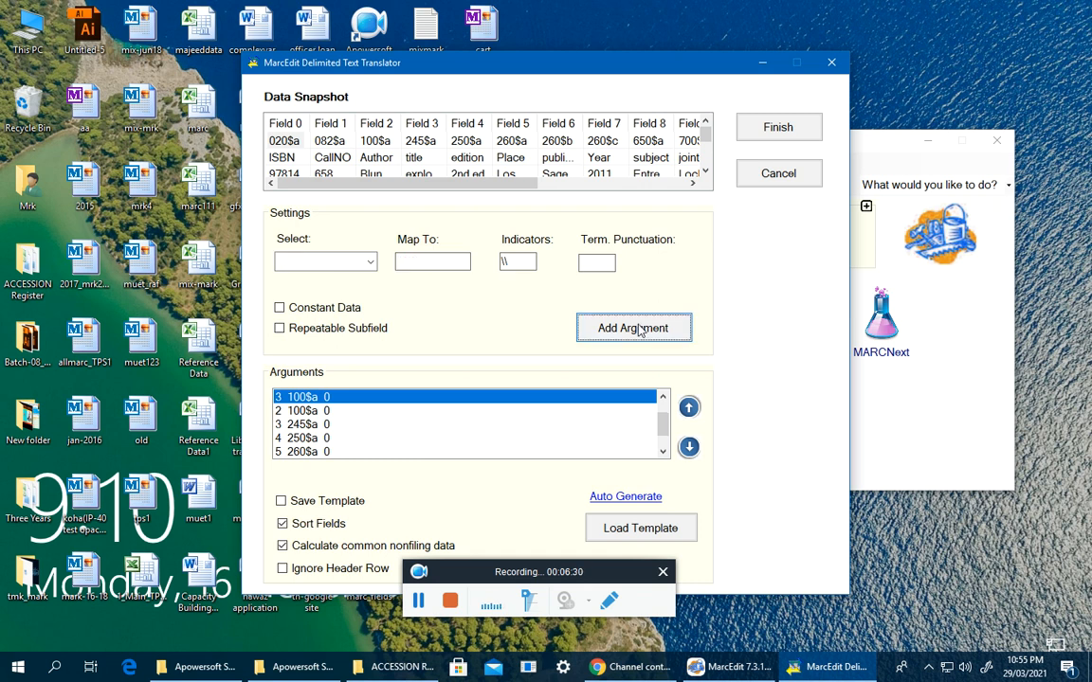
Step: Map Field 8 (subject) to 650$a and add it to the arguments
click(370, 261)
click(327, 389)
click(416, 263)
drag(504, 187, 561, 191)
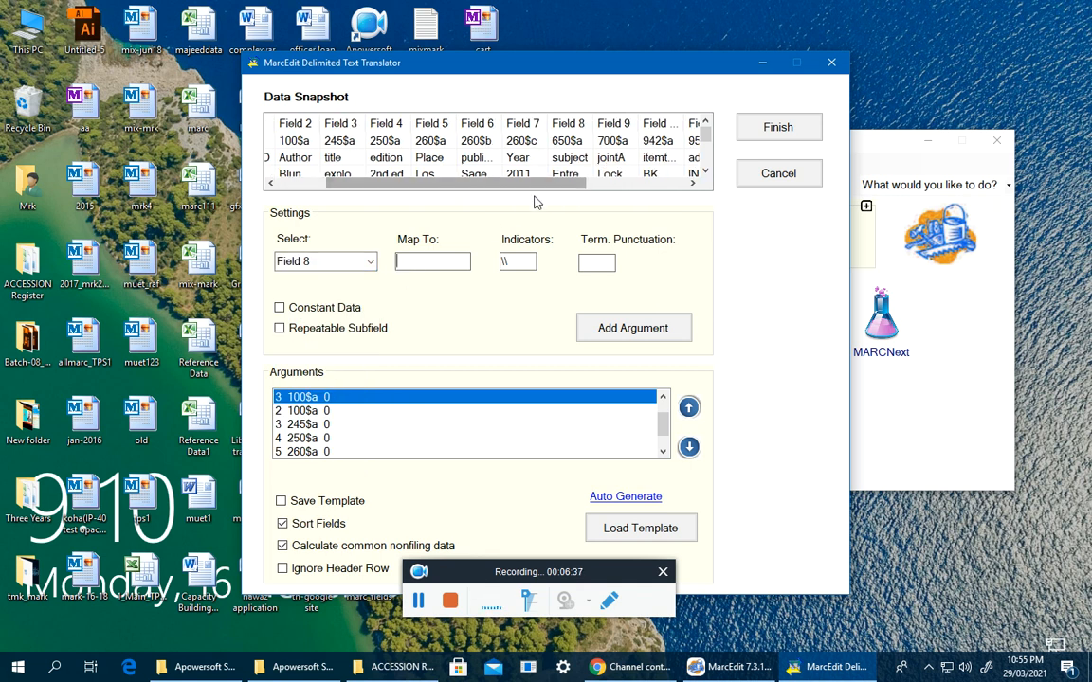
text(65)
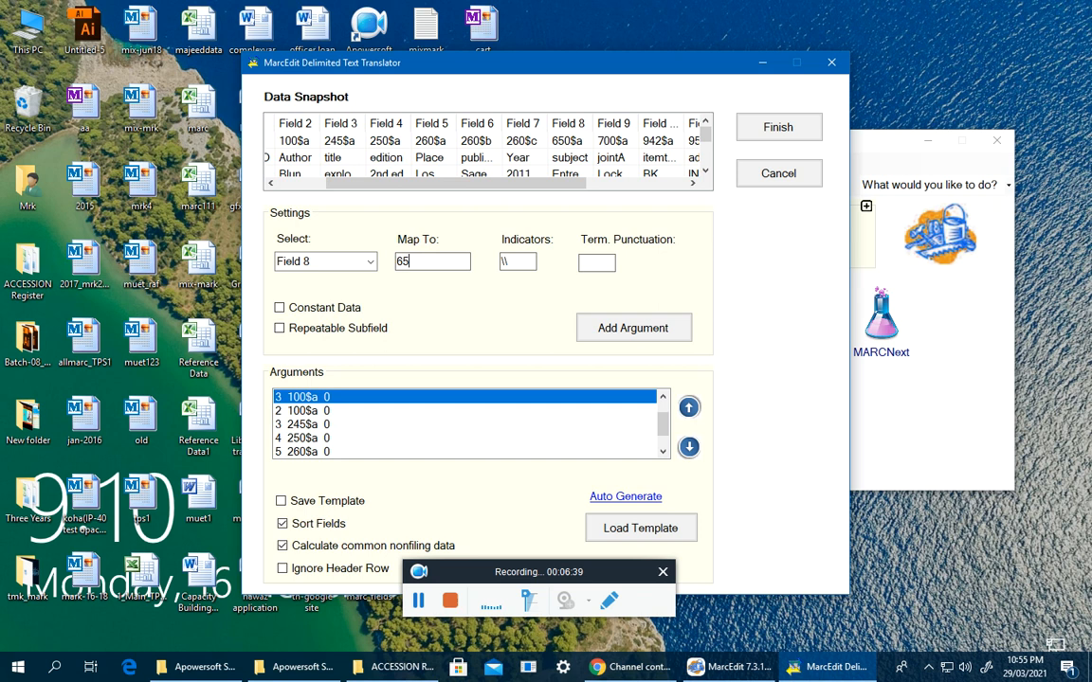
text(0$a)
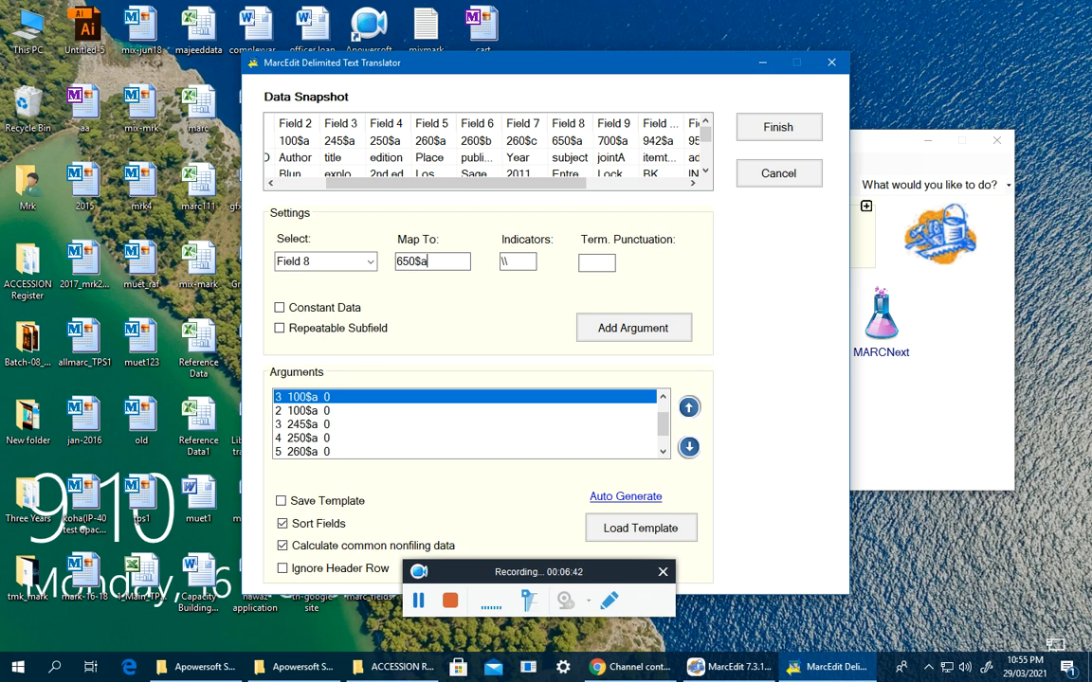
click(627, 326)
Step: Map Field 9 (joint author) to 700$a and add it to the arguments
click(370, 262)
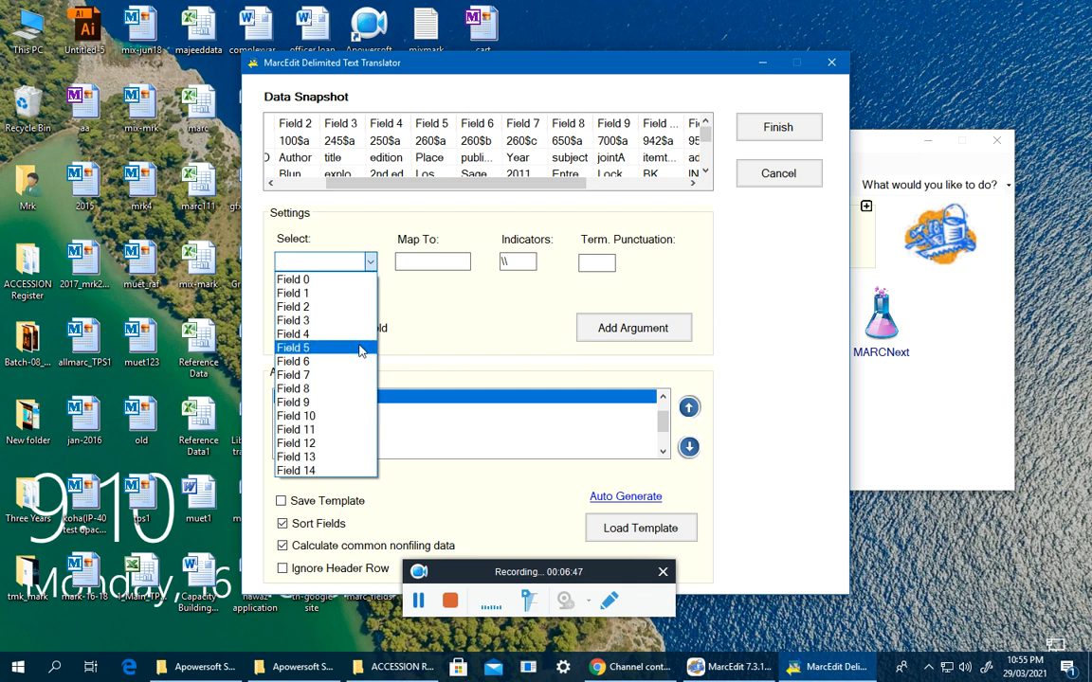
click(341, 402)
click(421, 259)
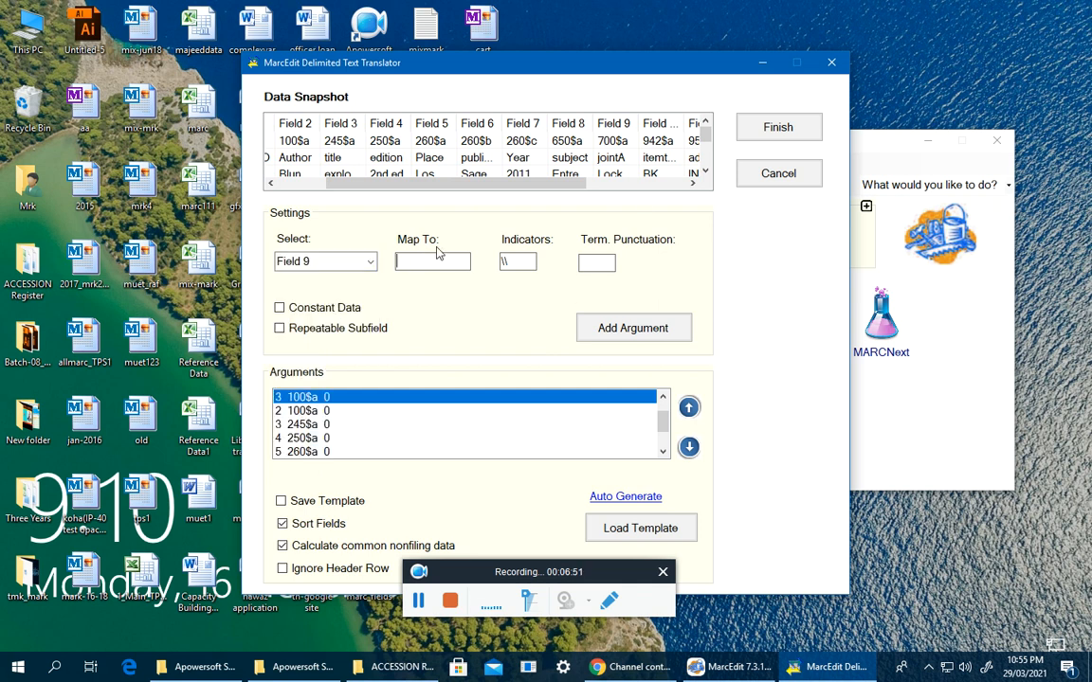
text(700)
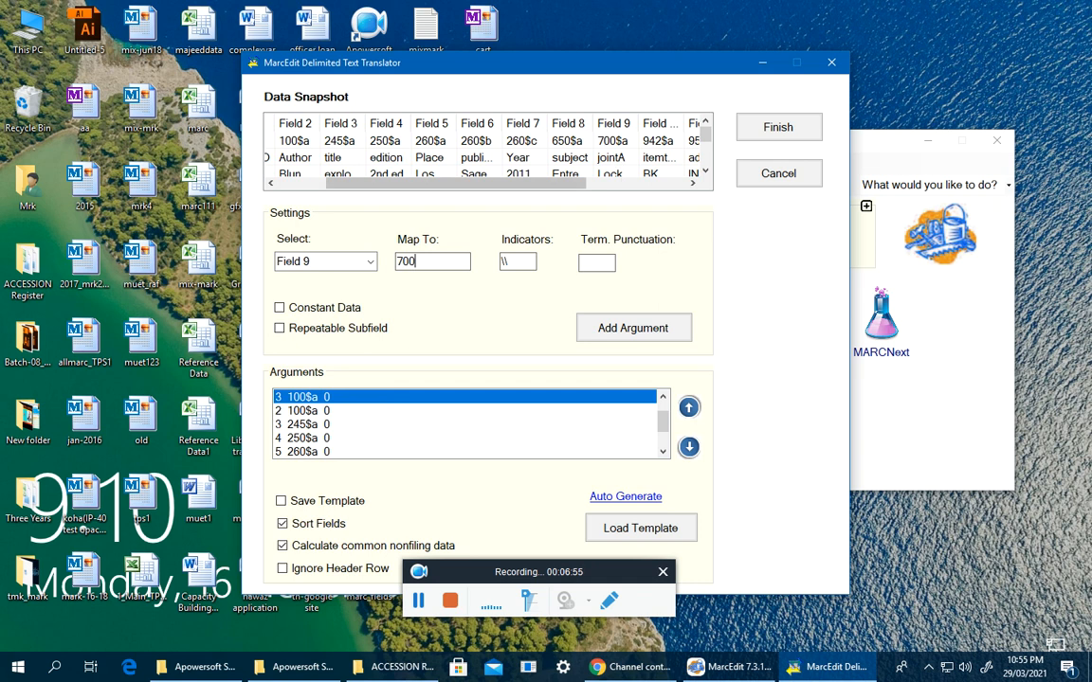
text($a)
click(632, 328)
Step: Map Field 10 (item type) to 942$a and add it to the arguments
click(370, 262)
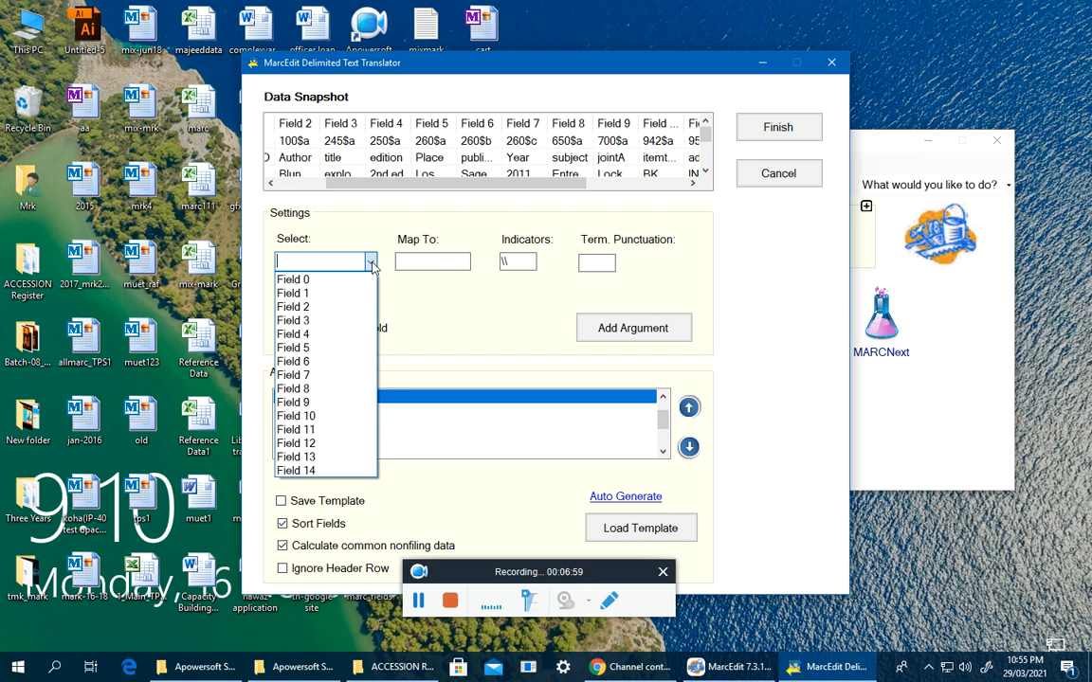
click(334, 416)
click(428, 266)
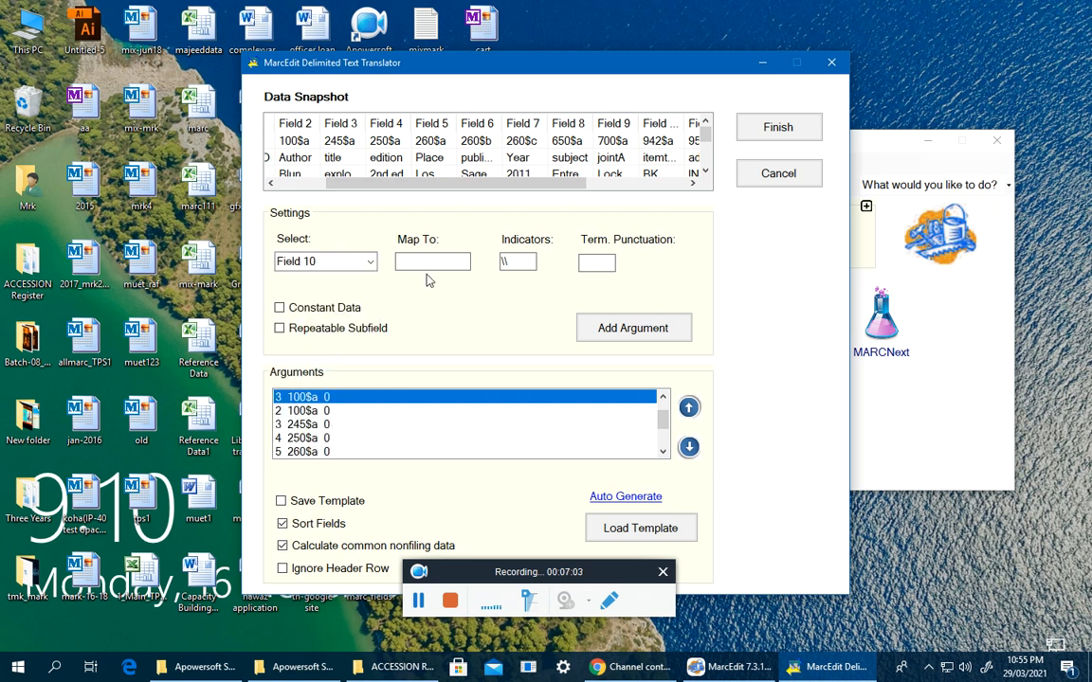
drag(562, 184, 609, 196)
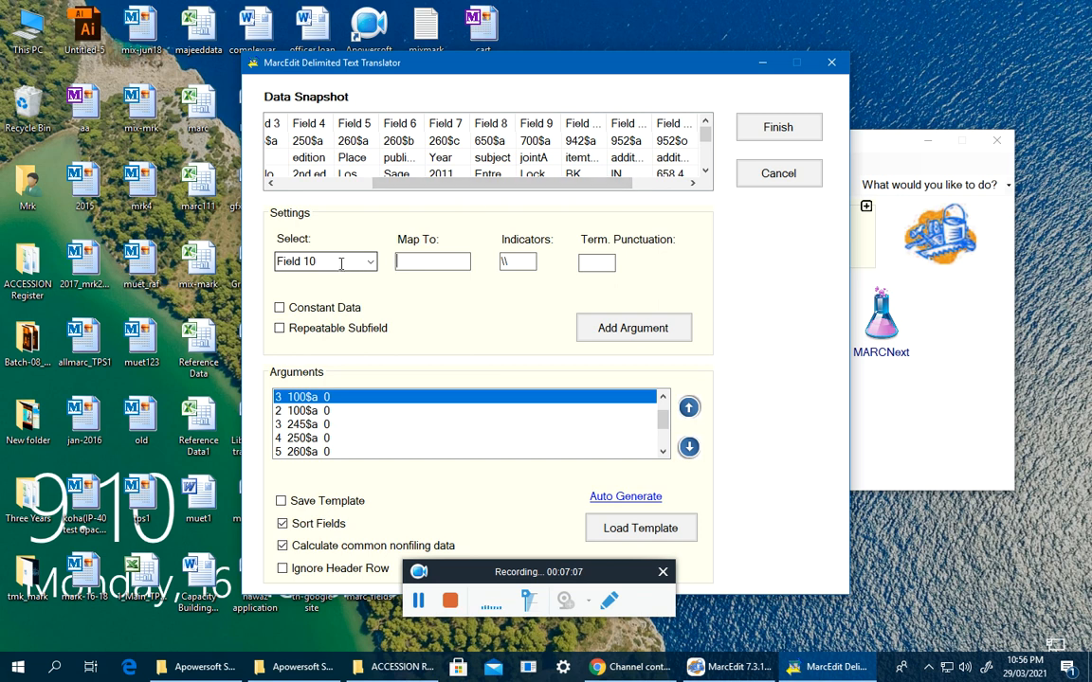
text(942$a)
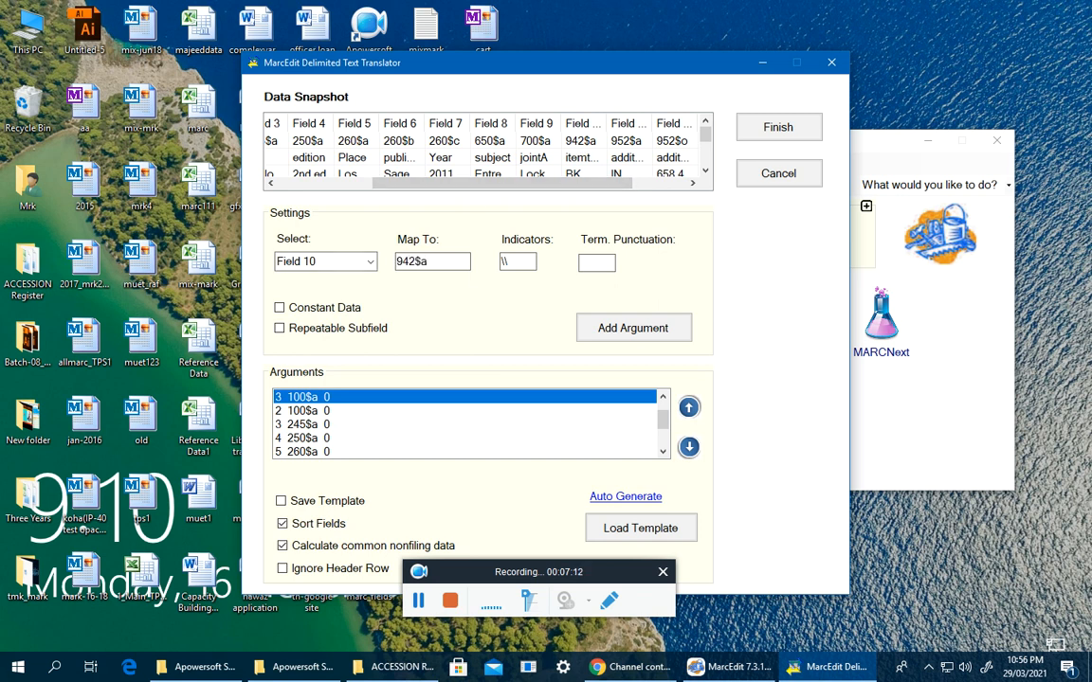
click(629, 333)
Step: Map Field 11 to 952$a and add it to the arguments
click(368, 265)
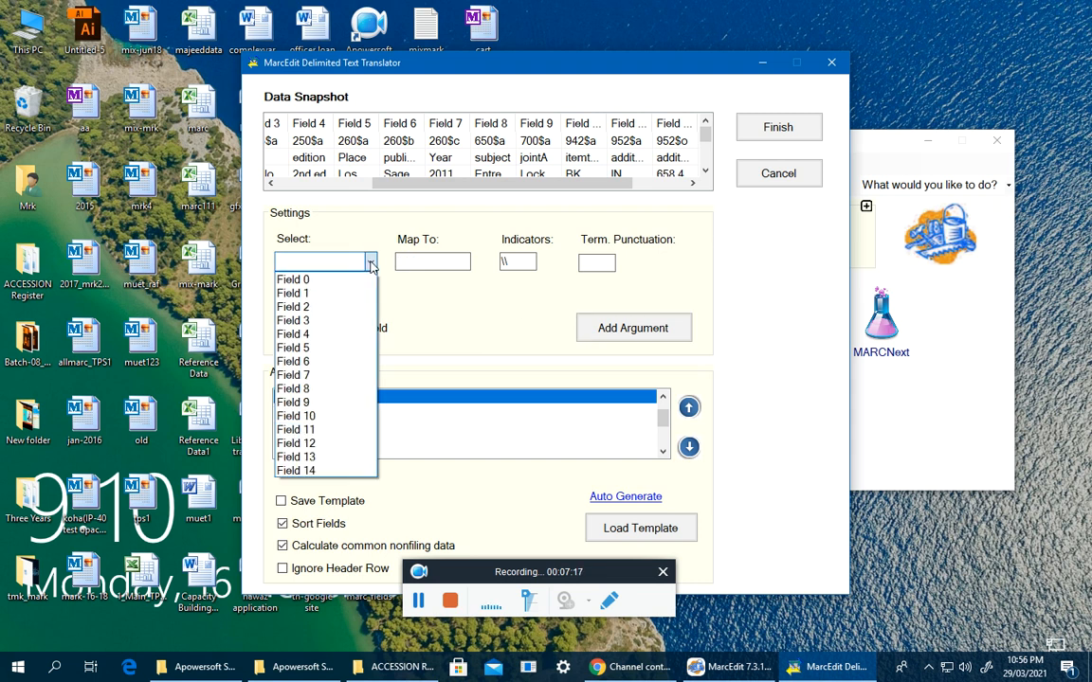
click(357, 429)
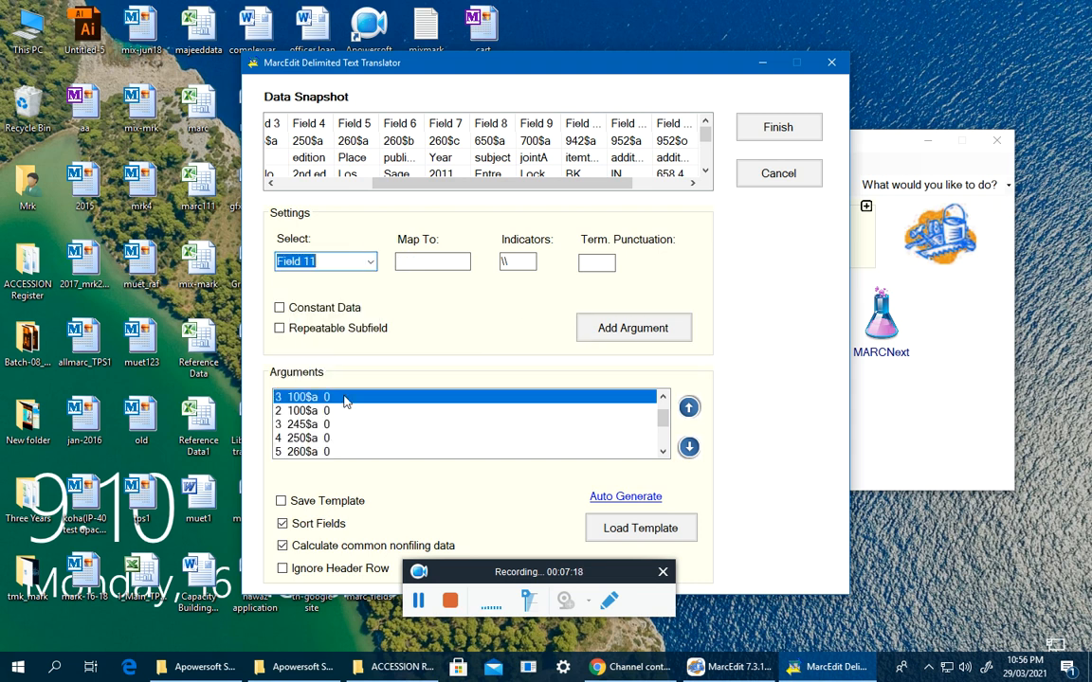
click(425, 262)
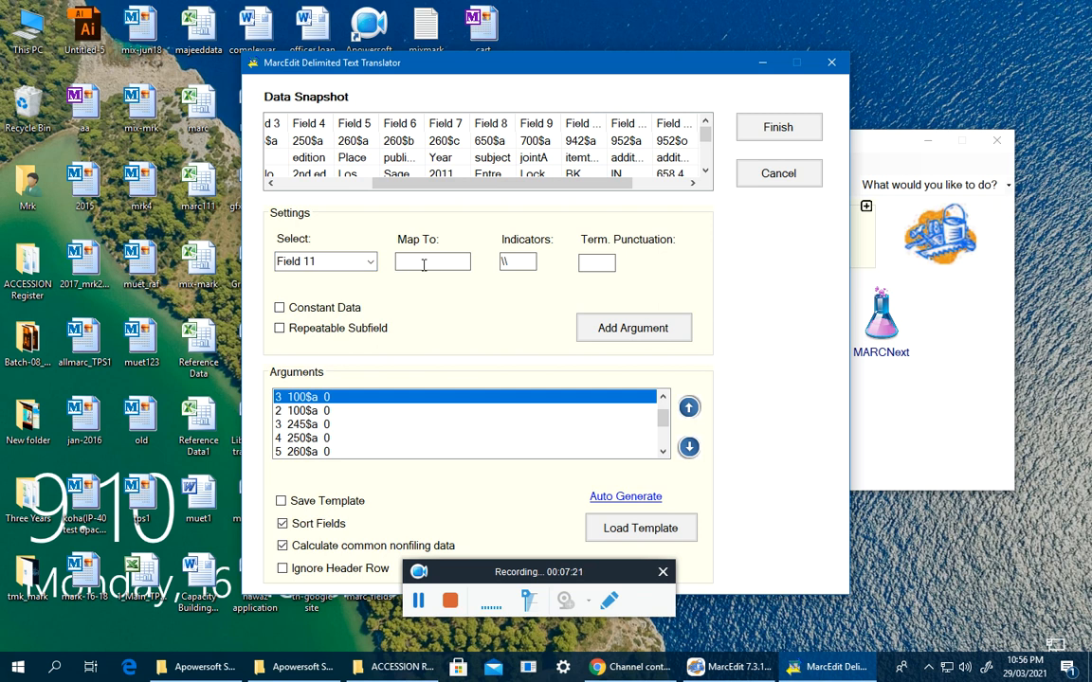
text(952$a)
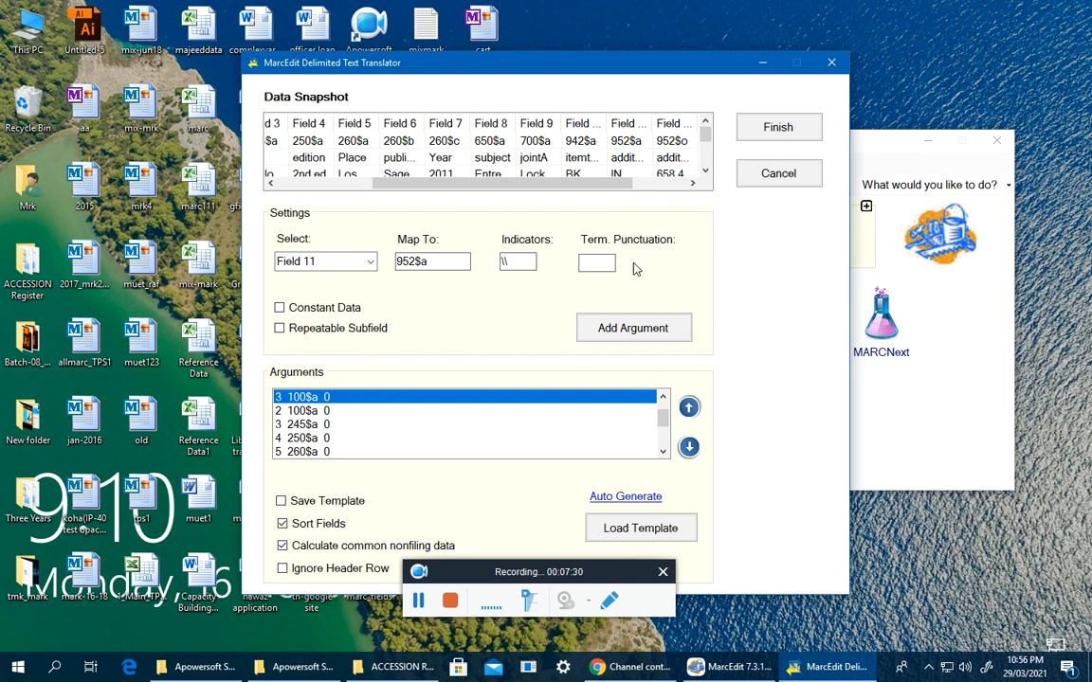
click(637, 327)
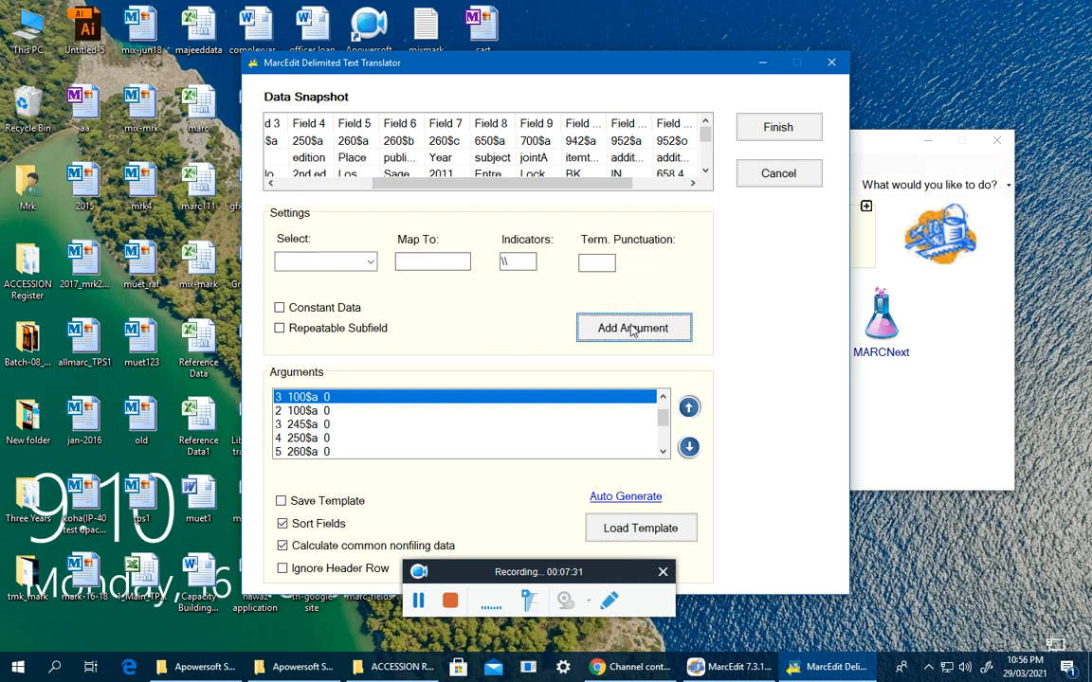
Step: Map Field 12 to 952$o and add it to the arguments
click(371, 263)
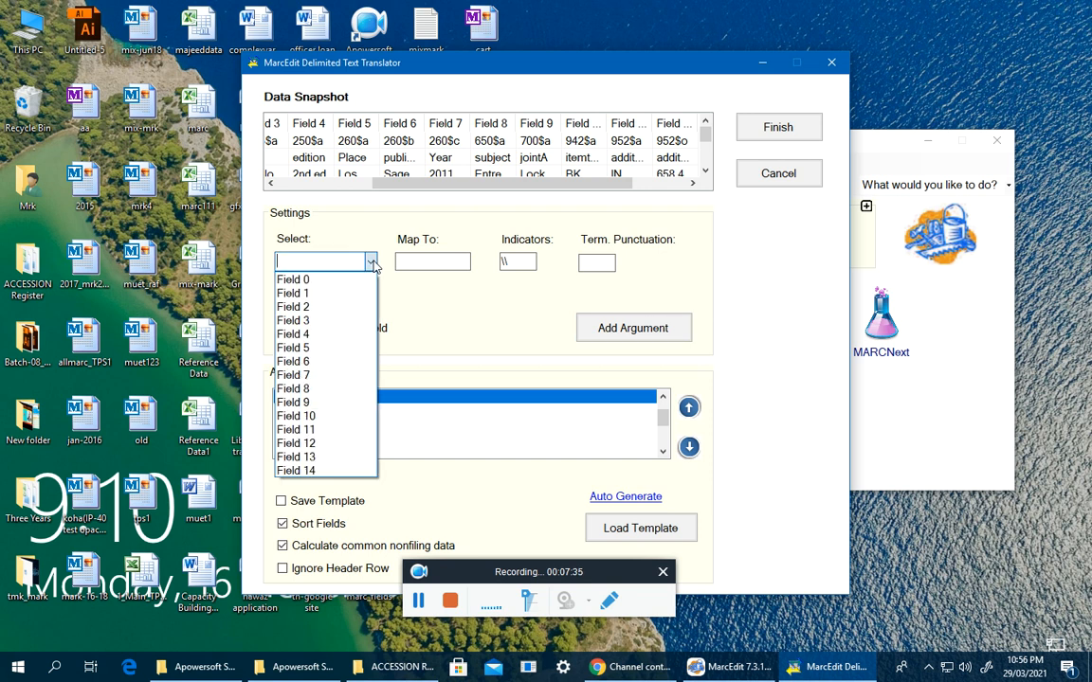
click(327, 442)
click(424, 262)
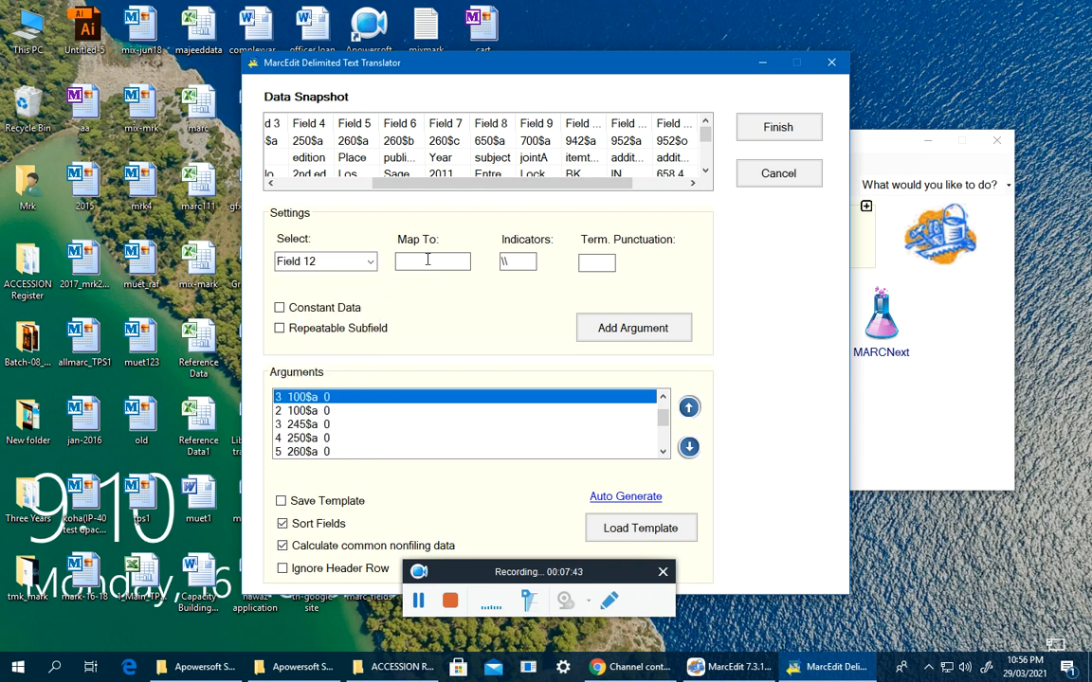
text(952$)
text(a)
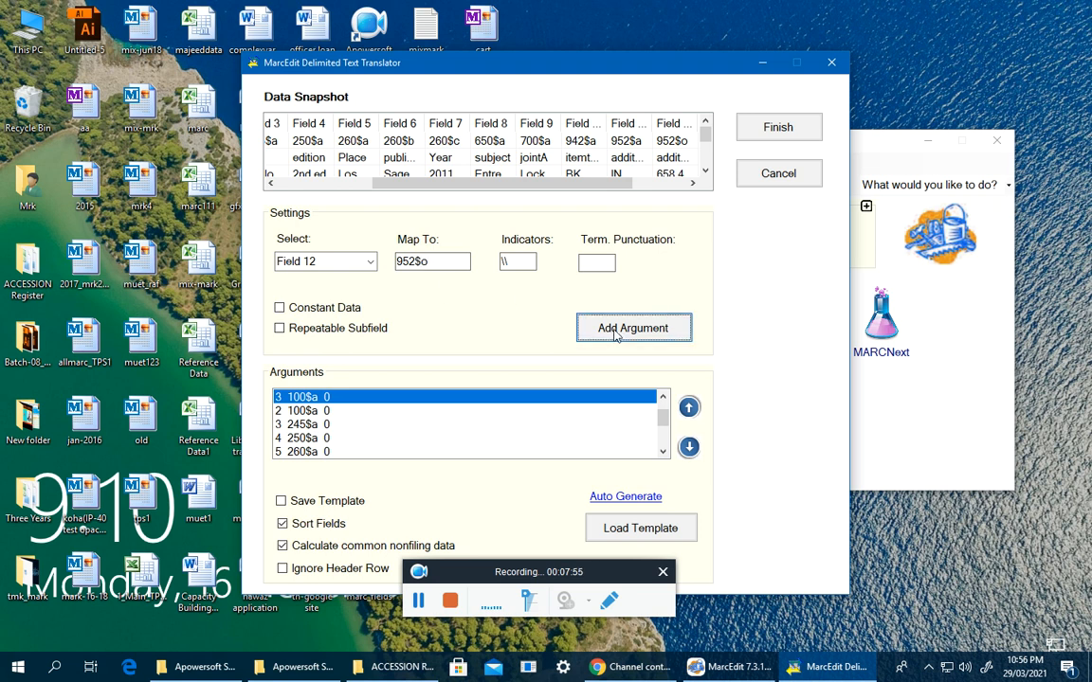
click(618, 328)
Step: Map Field 13 (acc) to 952$p and add it to the arguments
drag(609, 186, 670, 184)
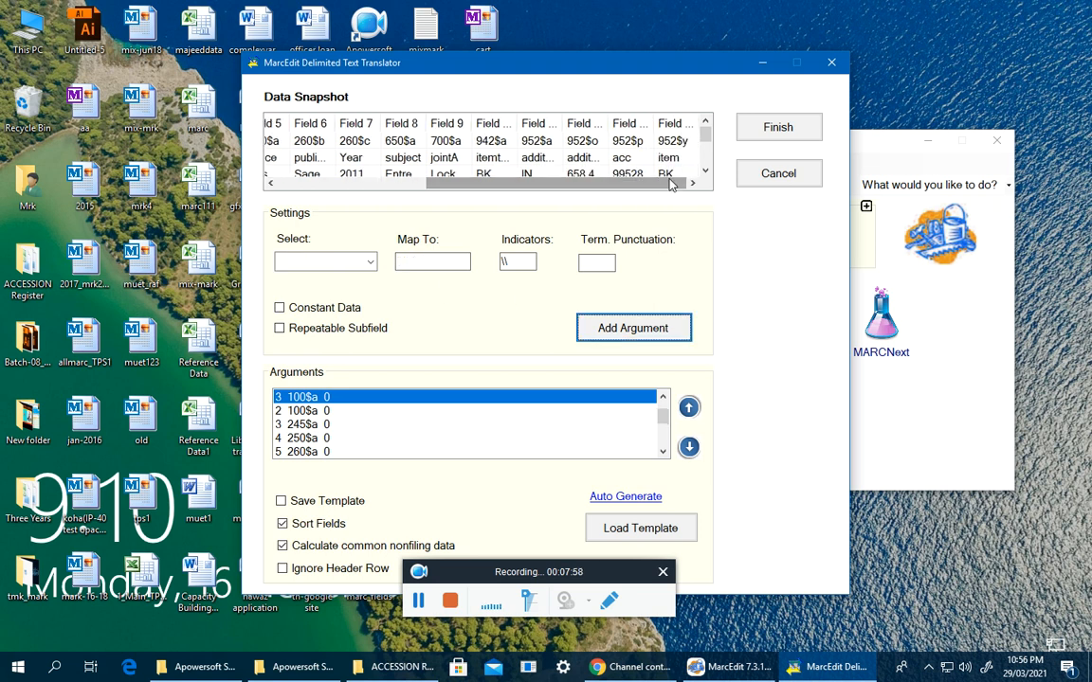
click(371, 266)
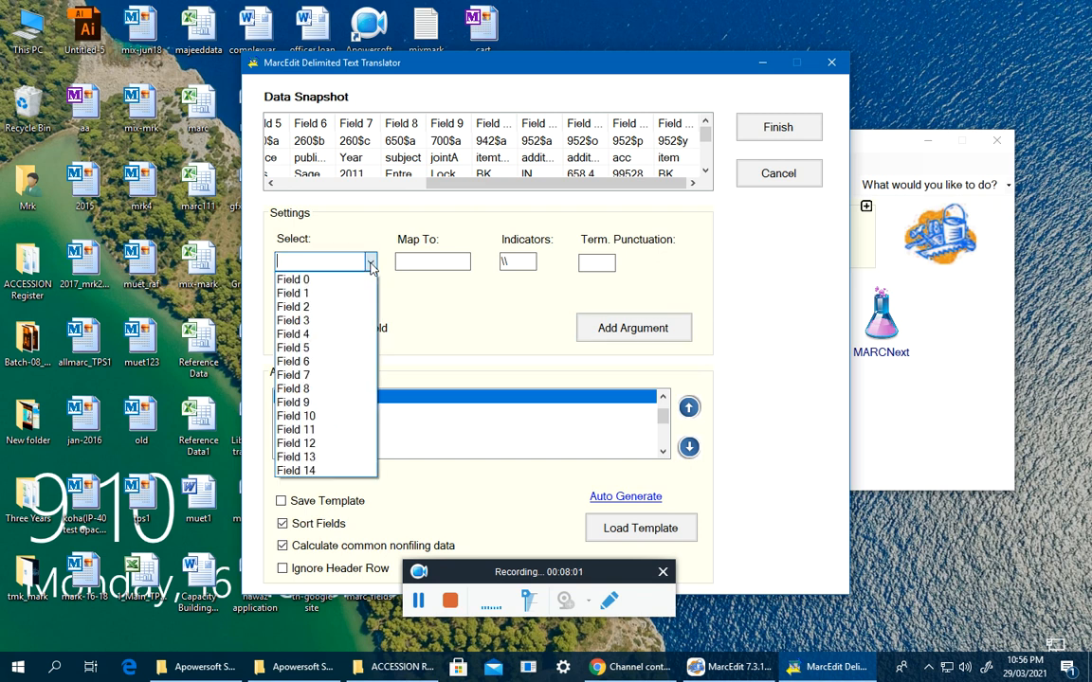
click(343, 460)
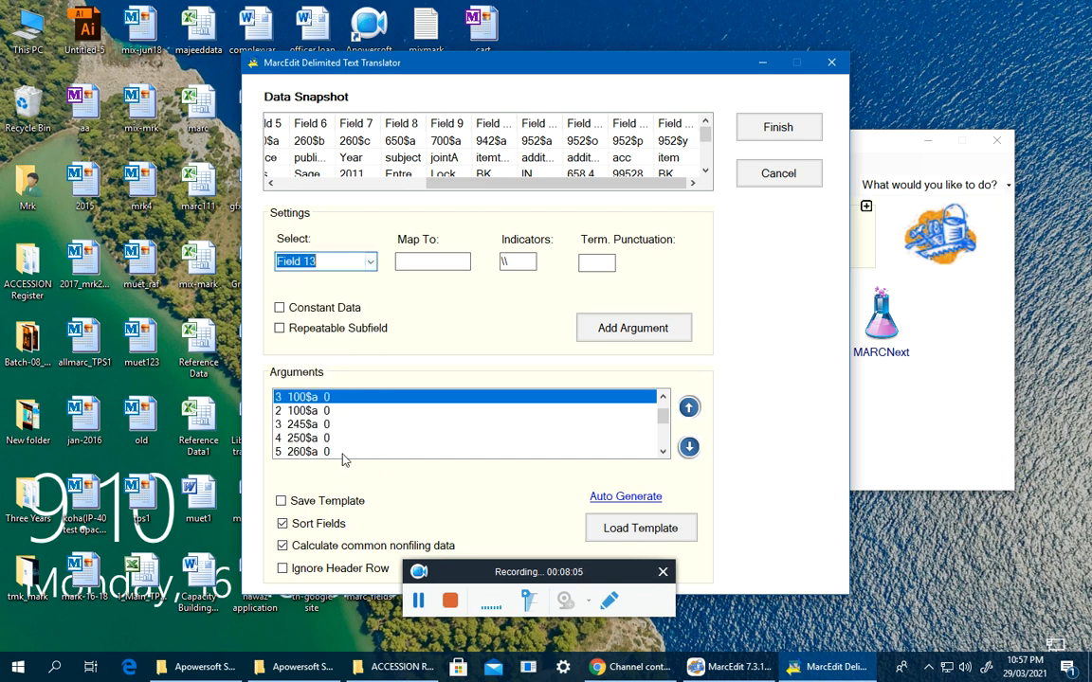
click(427, 264)
text(952$)
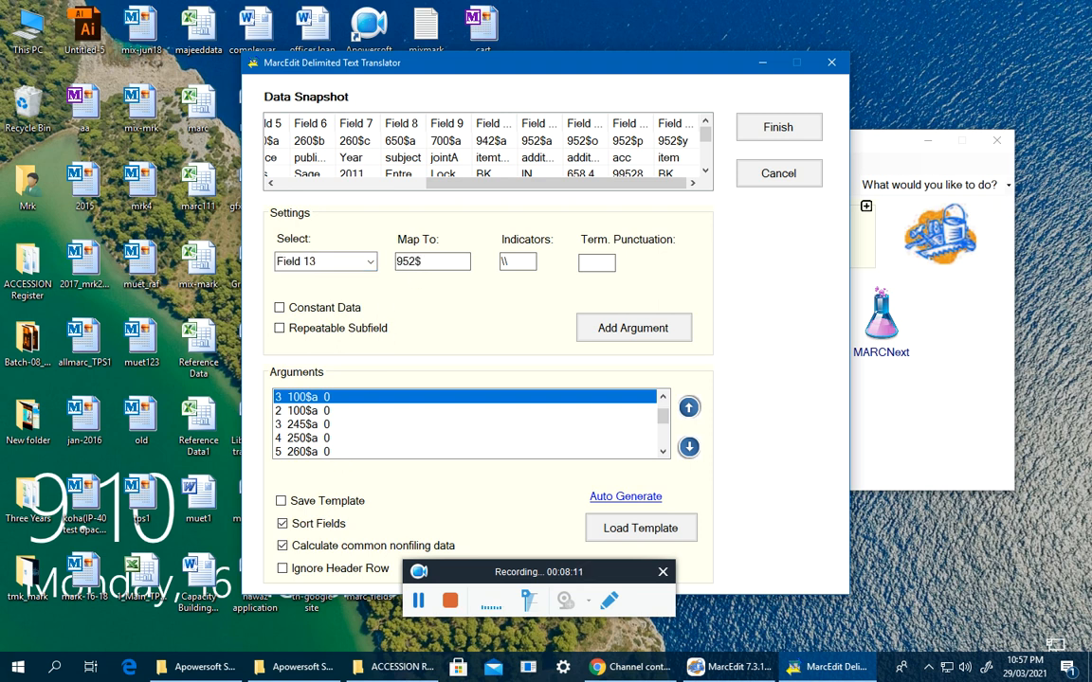
text(p)
click(607, 326)
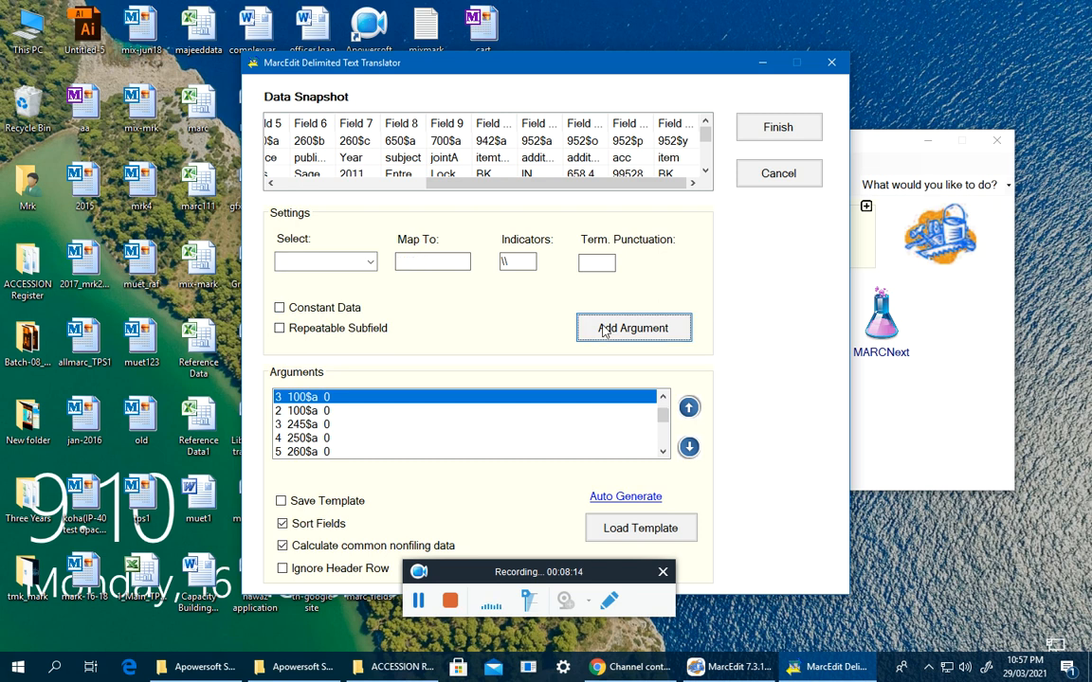
Step: Map Field 14 (item) to 952$y and add it to the arguments
click(369, 262)
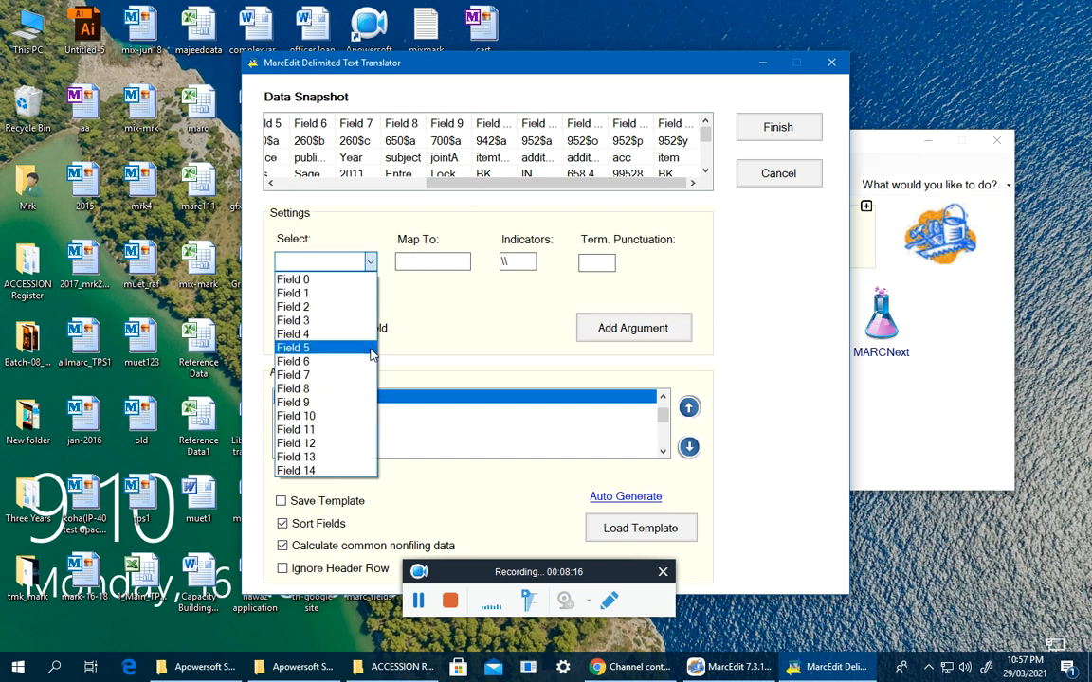
click(298, 470)
click(439, 263)
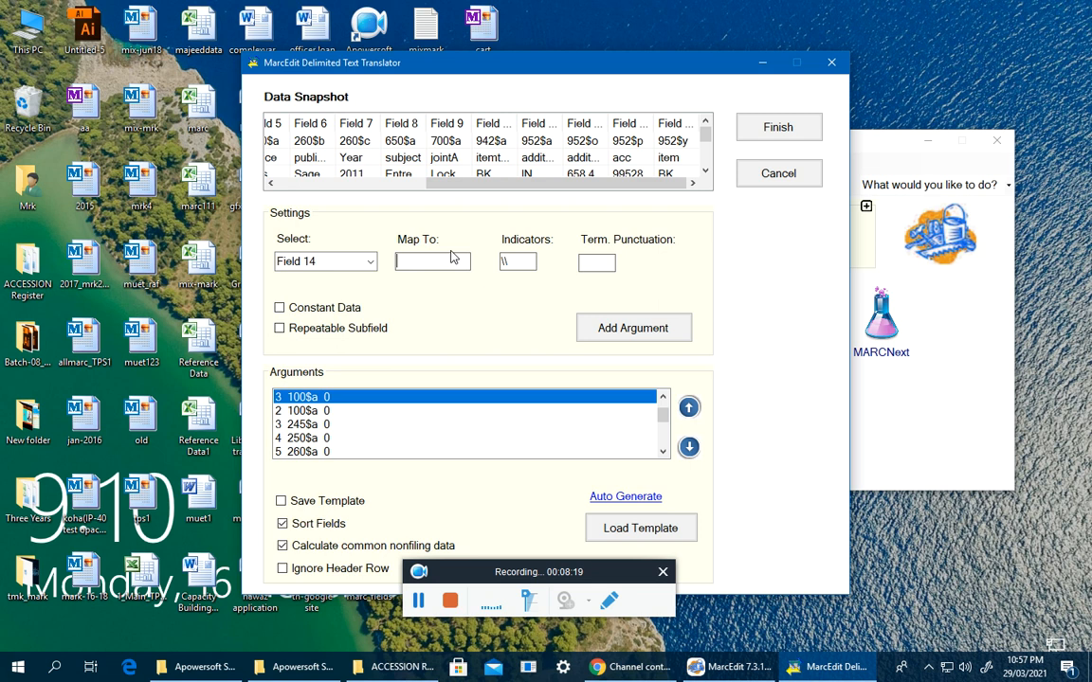
text(952$y)
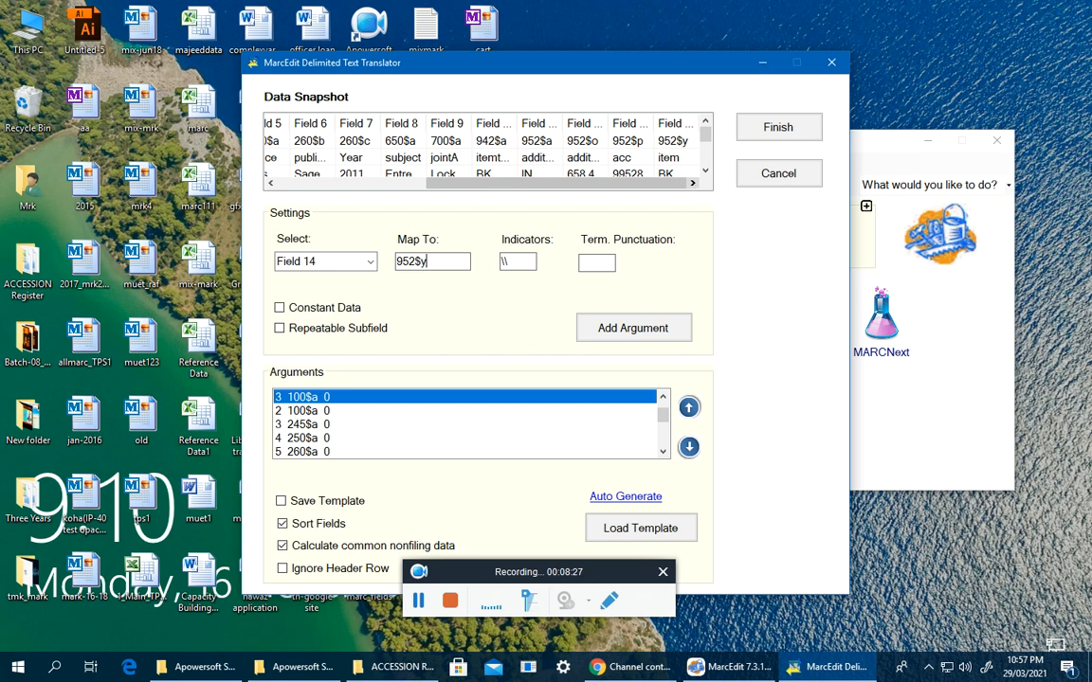
click(668, 331)
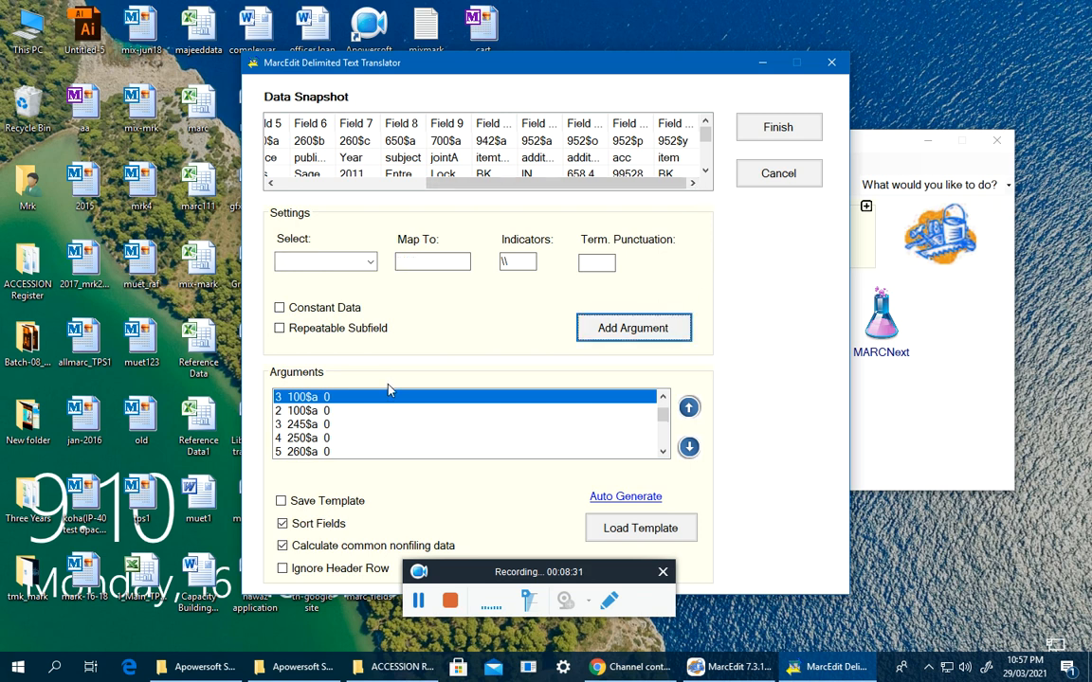
Step: Join the three 260 arguments for Fields 5, 6 and 7 into a single MARC field
scroll(373, 441, down, 2)
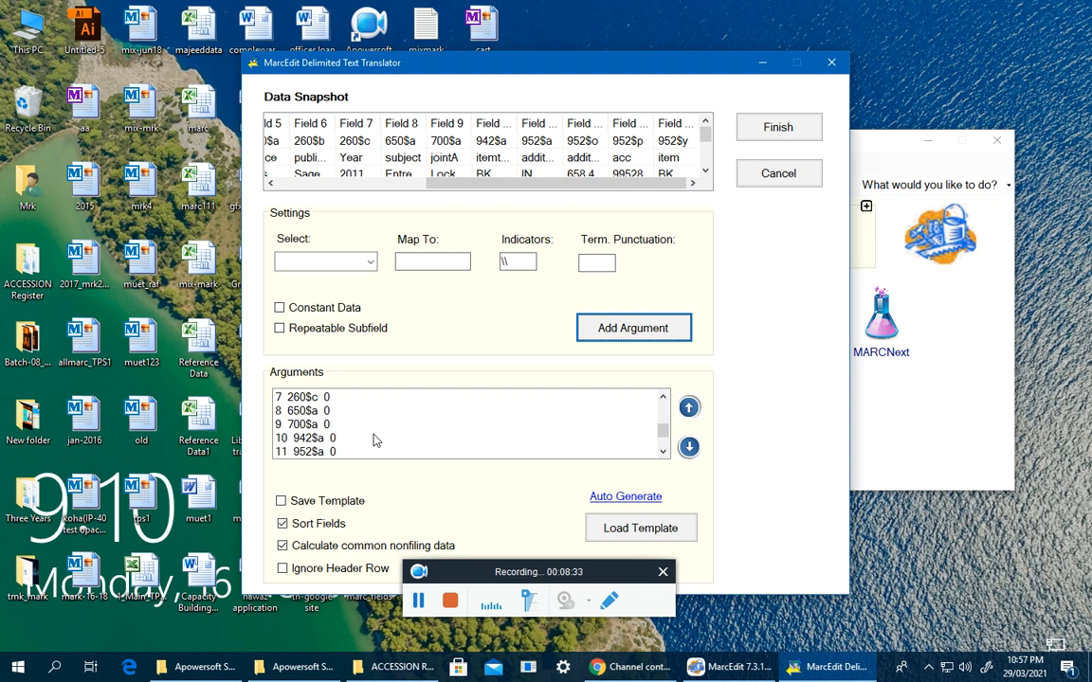
scroll(374, 441, up, 1)
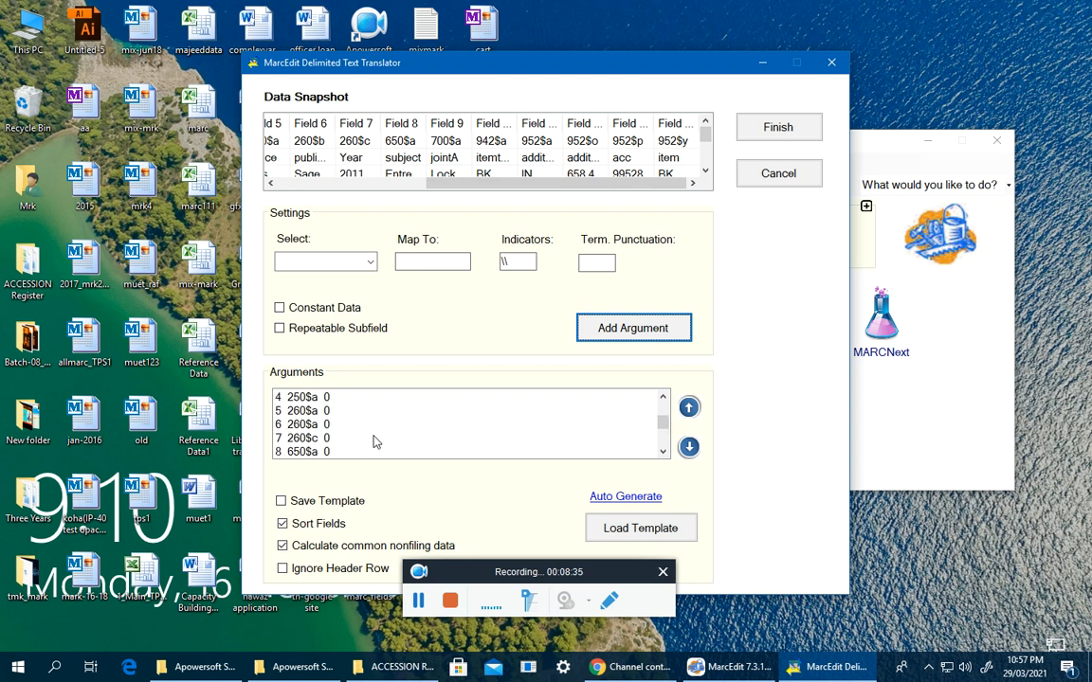
click(298, 411)
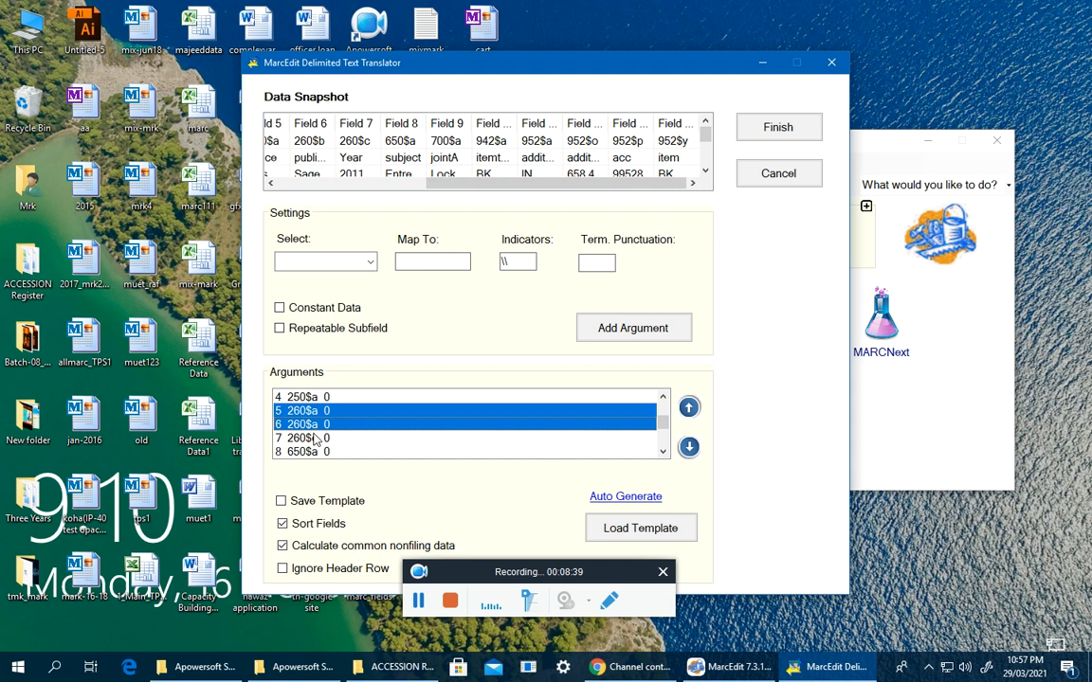
shift+click(315, 439)
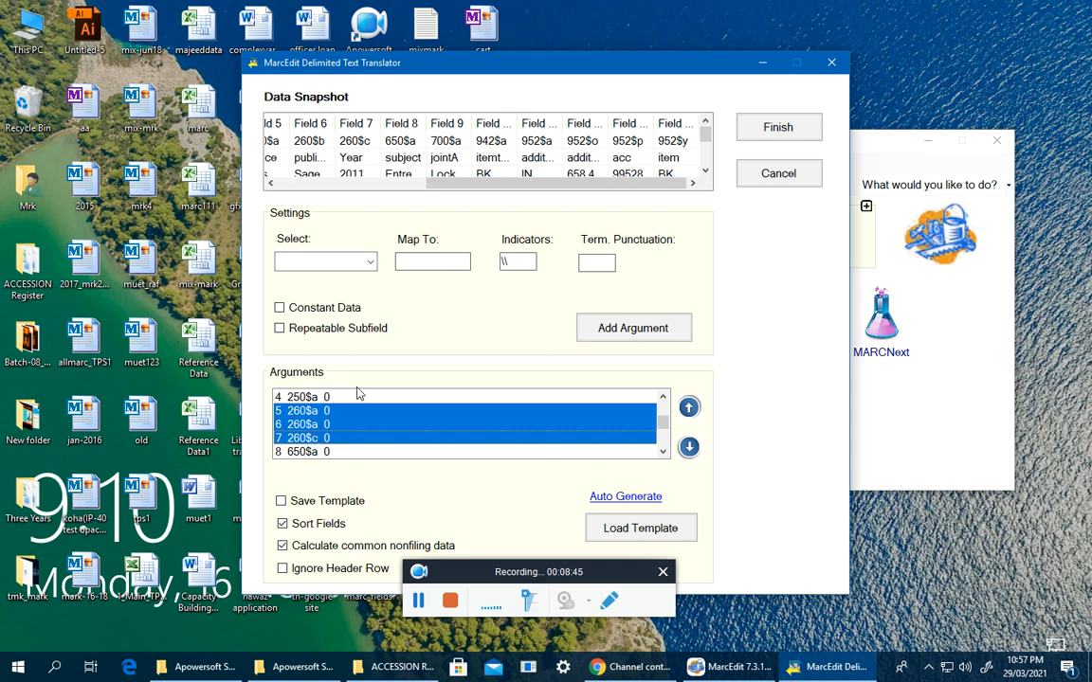
click(414, 444)
scroll(413, 452, down, 1)
drag(517, 574, 513, 603)
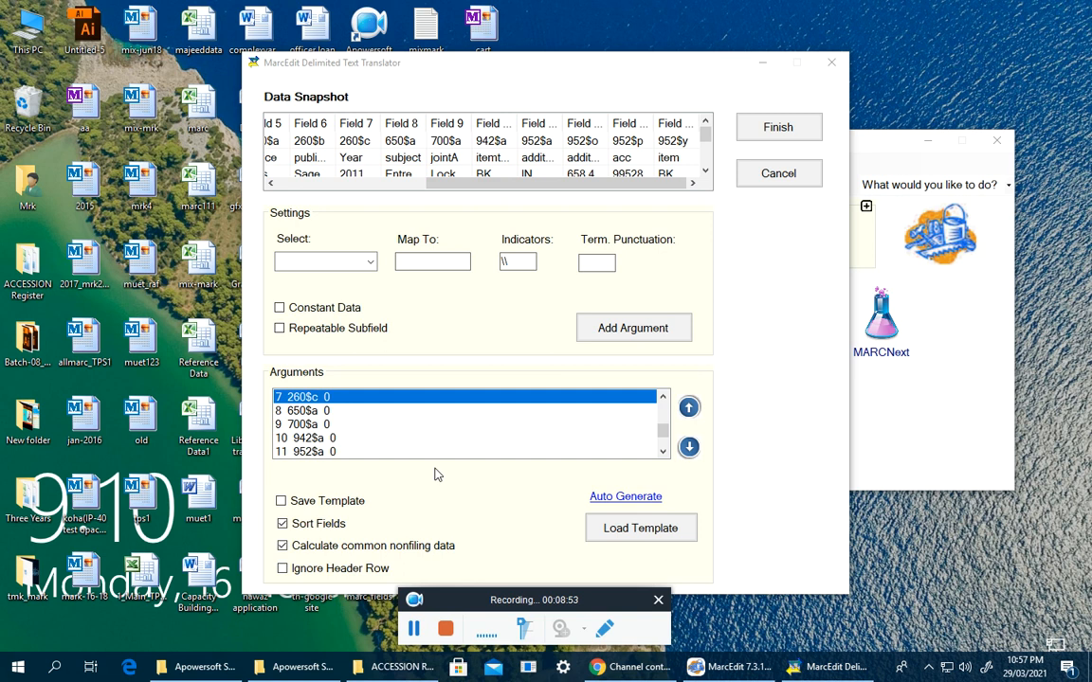
scroll(405, 424, up, 1)
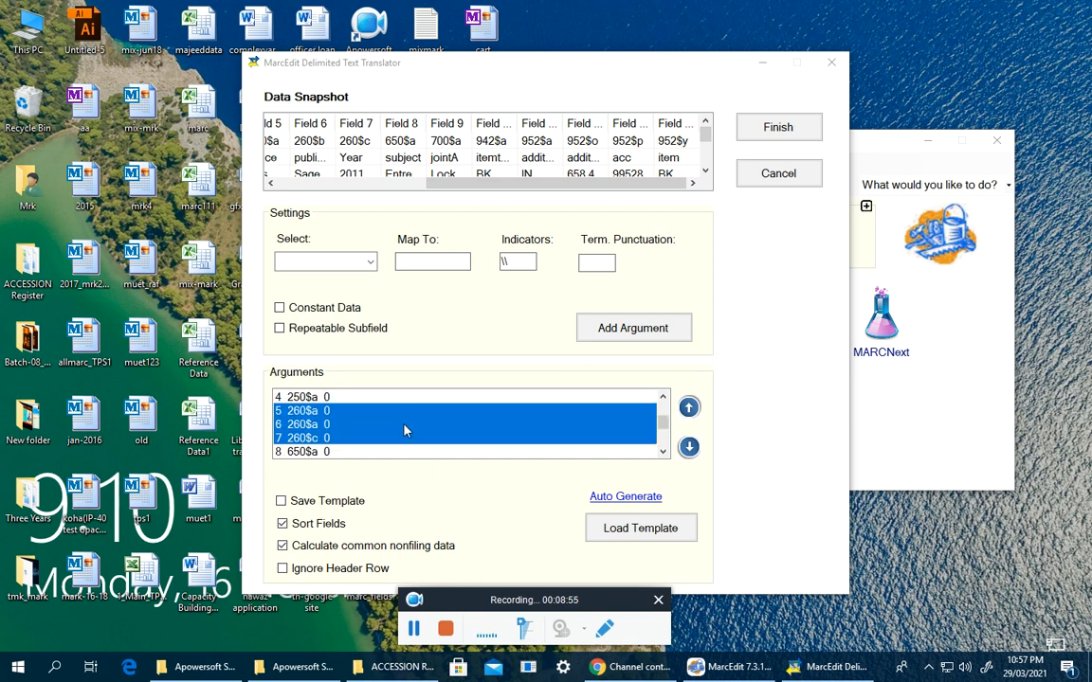
right_click(404, 425)
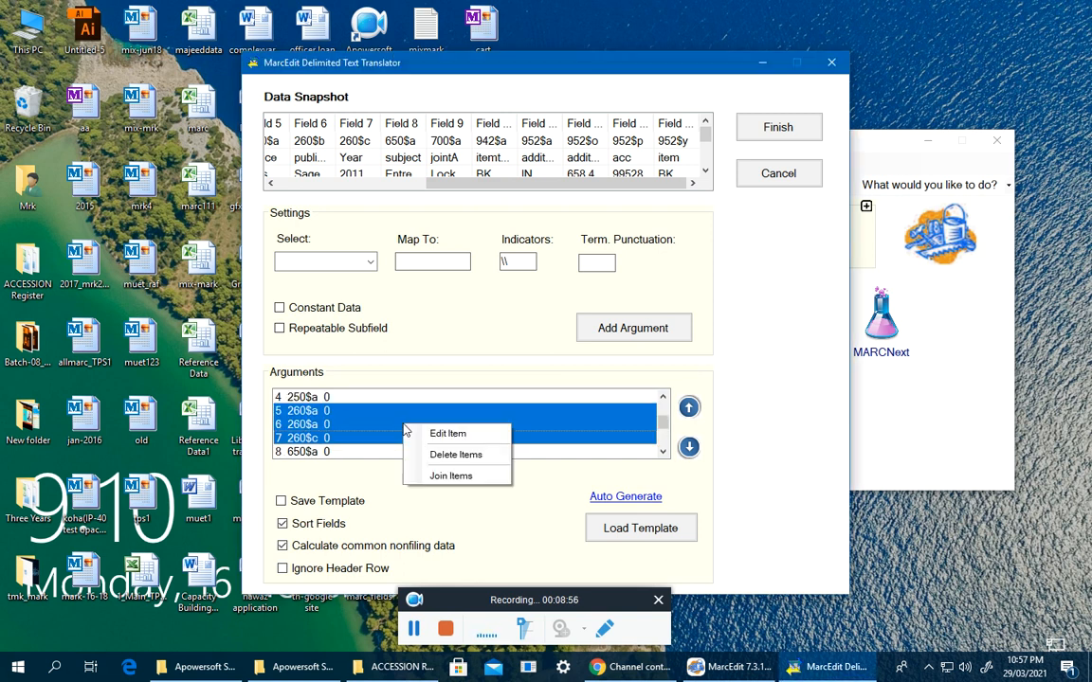
click(444, 477)
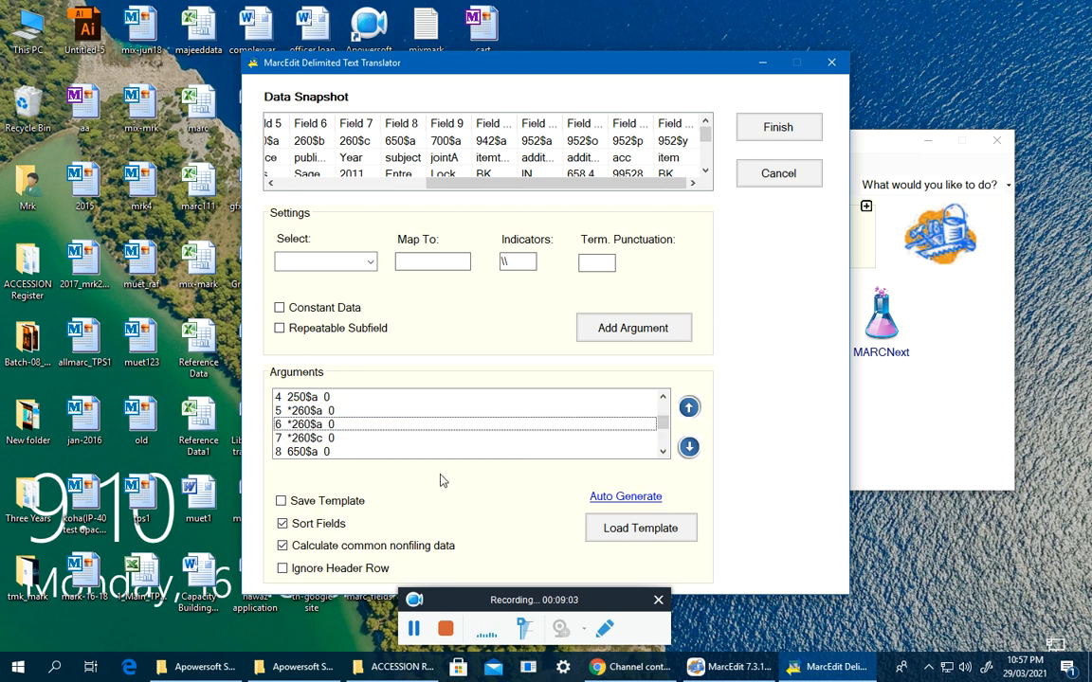
Step: Join the four 952 arguments for Fields 11 to 14 ($a, $o, $p, $y) into a single MARC field
scroll(424, 453, down, 1)
scroll(424, 453, down, 2)
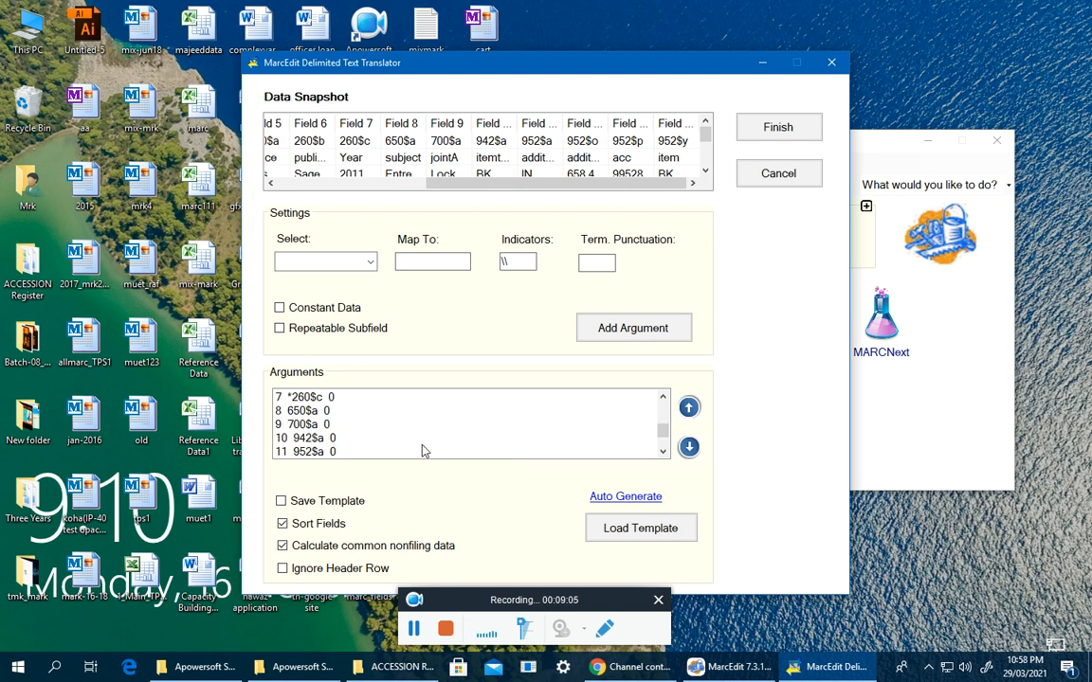
scroll(361, 451, down, 3)
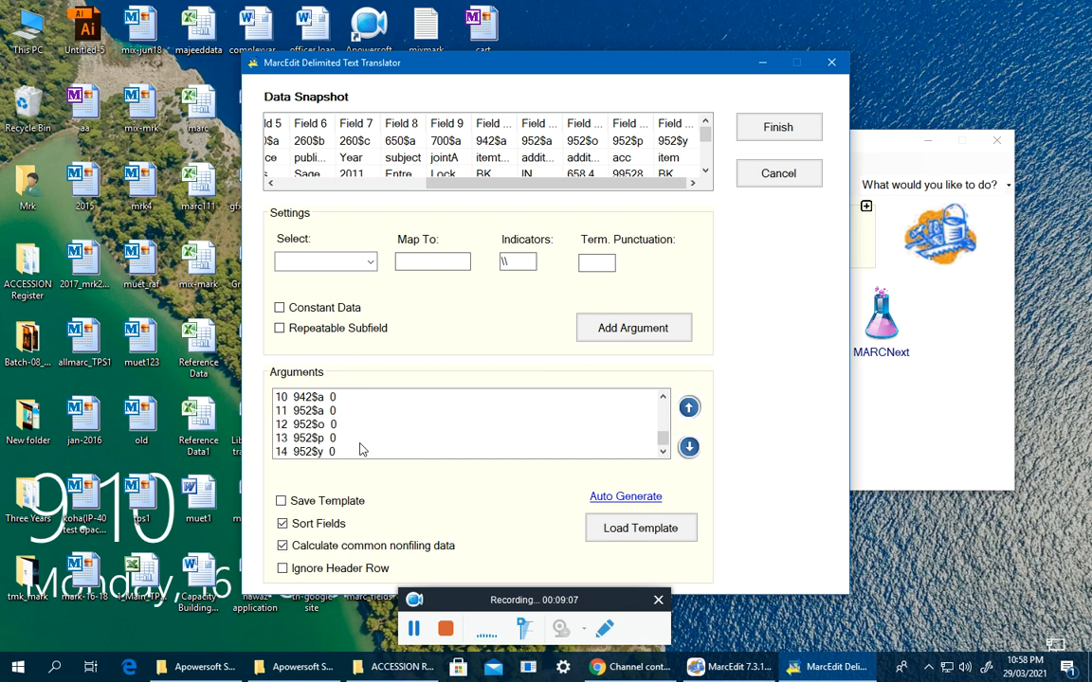
click(317, 410)
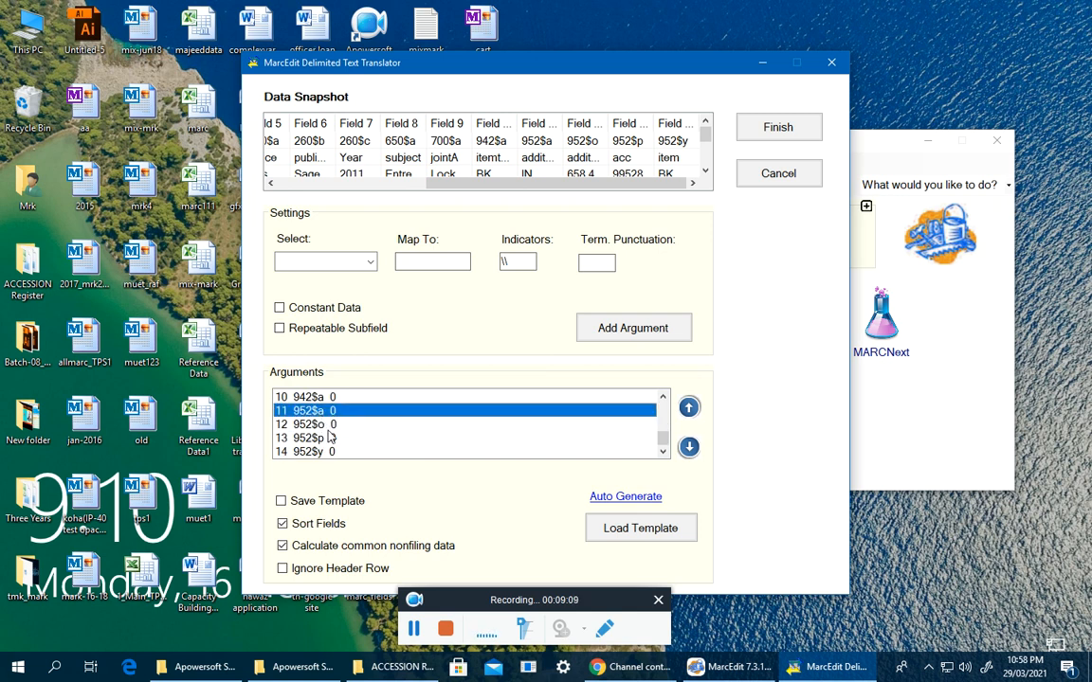
shift+click(327, 424)
shift+click(327, 438)
shift+click(327, 454)
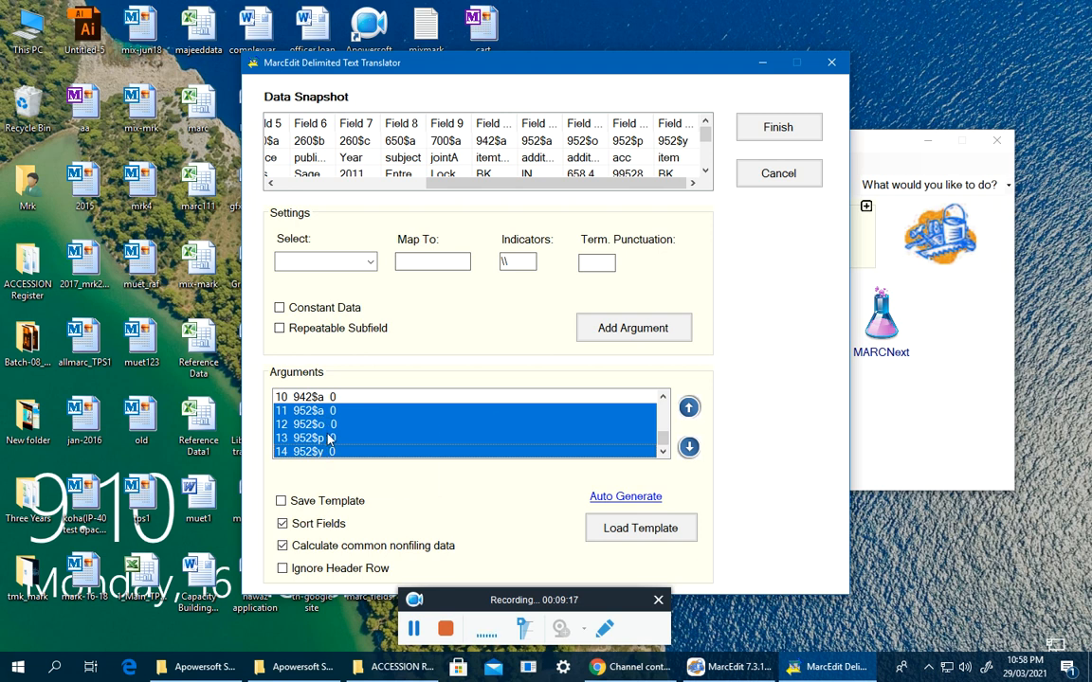
right_click(329, 438)
click(368, 486)
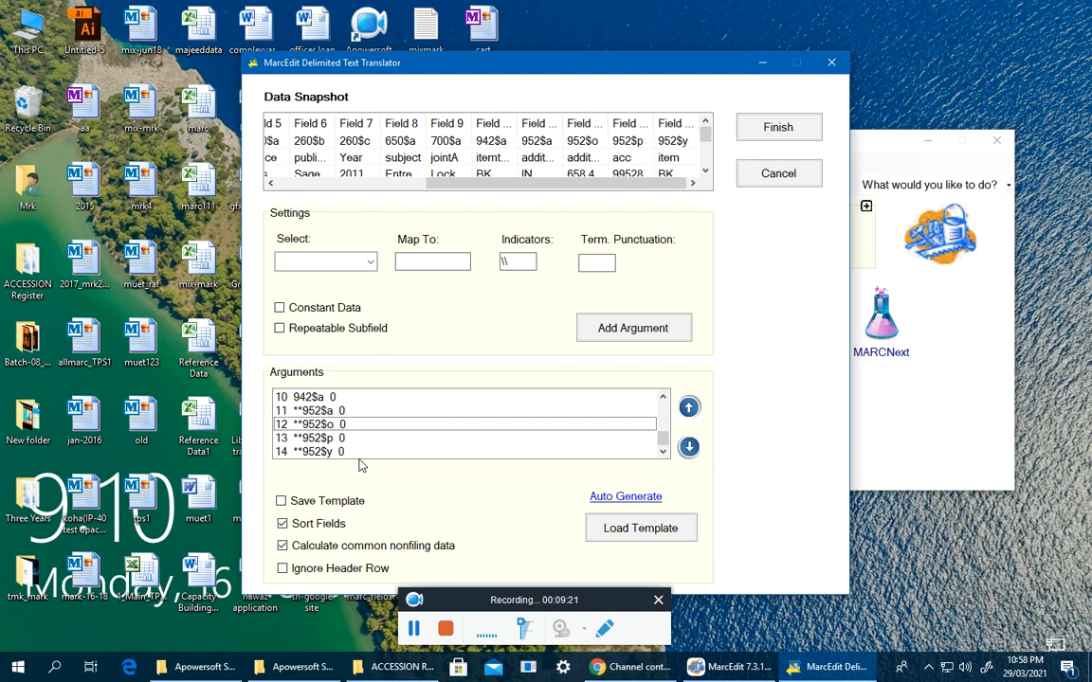
Step: Run the translation with the defined arguments, close MarcEdit's main window and open the converted mrk2 file from the desktop
drag(458, 601, 343, 505)
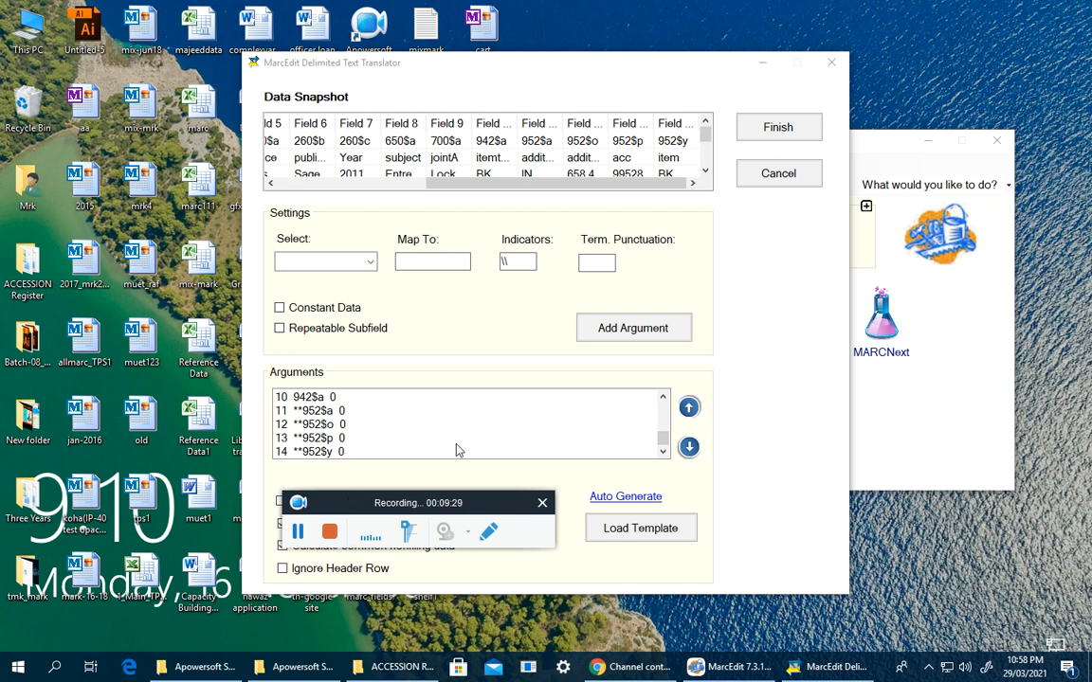
click(778, 128)
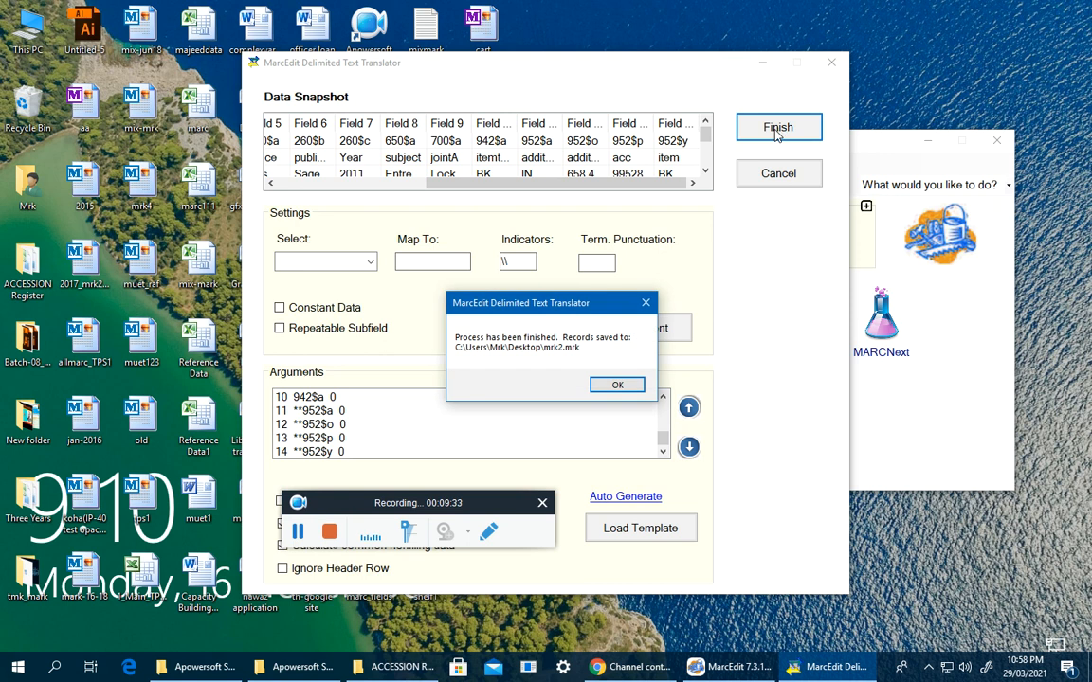
click(617, 386)
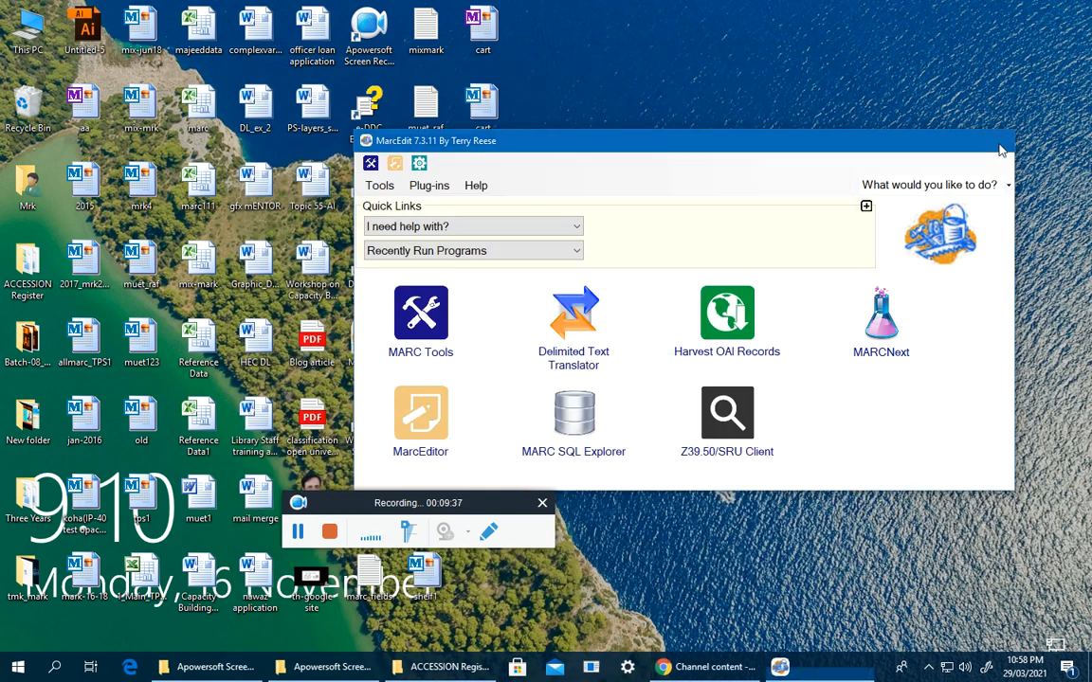
click(997, 142)
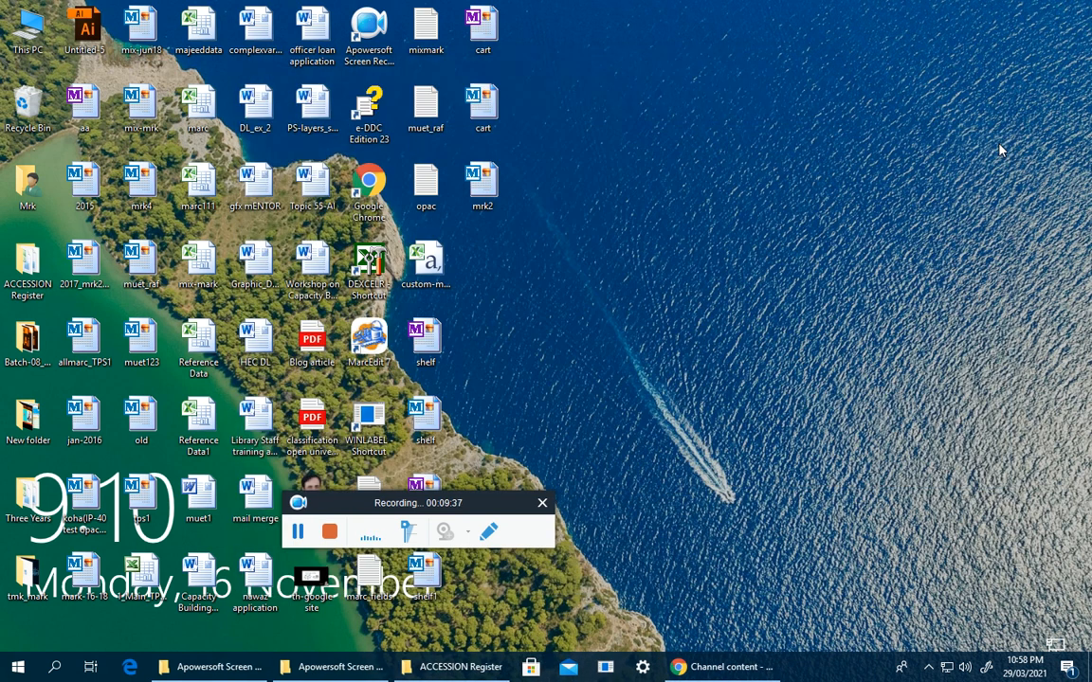
double_click(489, 189)
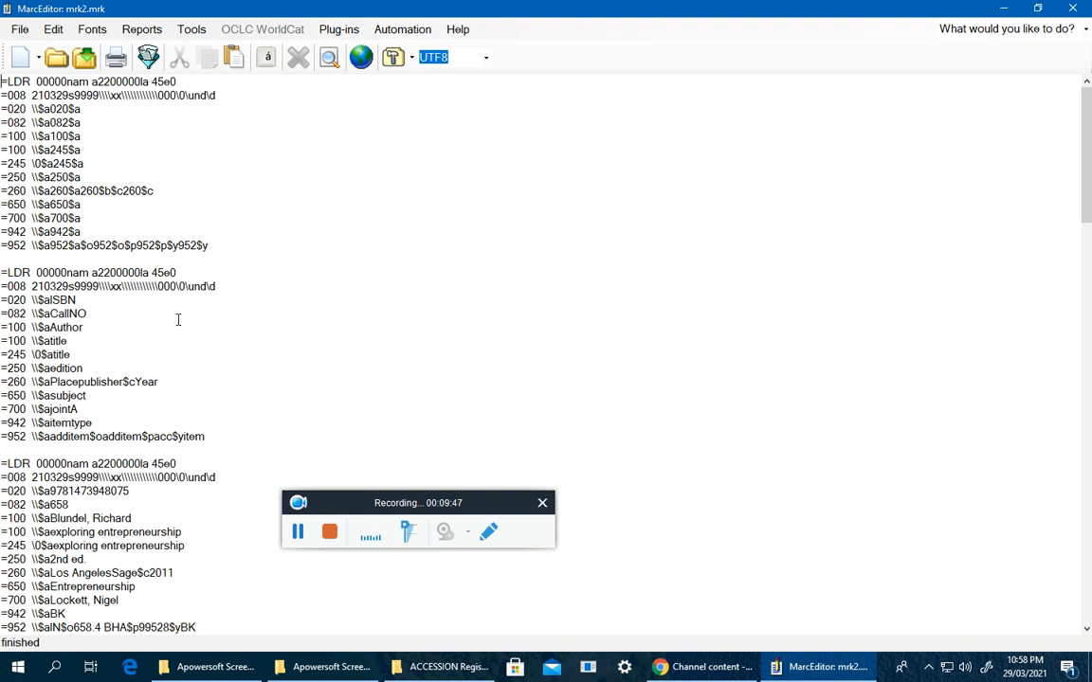
Step: Delete the first two records, which hold only the MARC tag codes and the column headings, from mrk2.mrk
scroll(179, 321, down, 6)
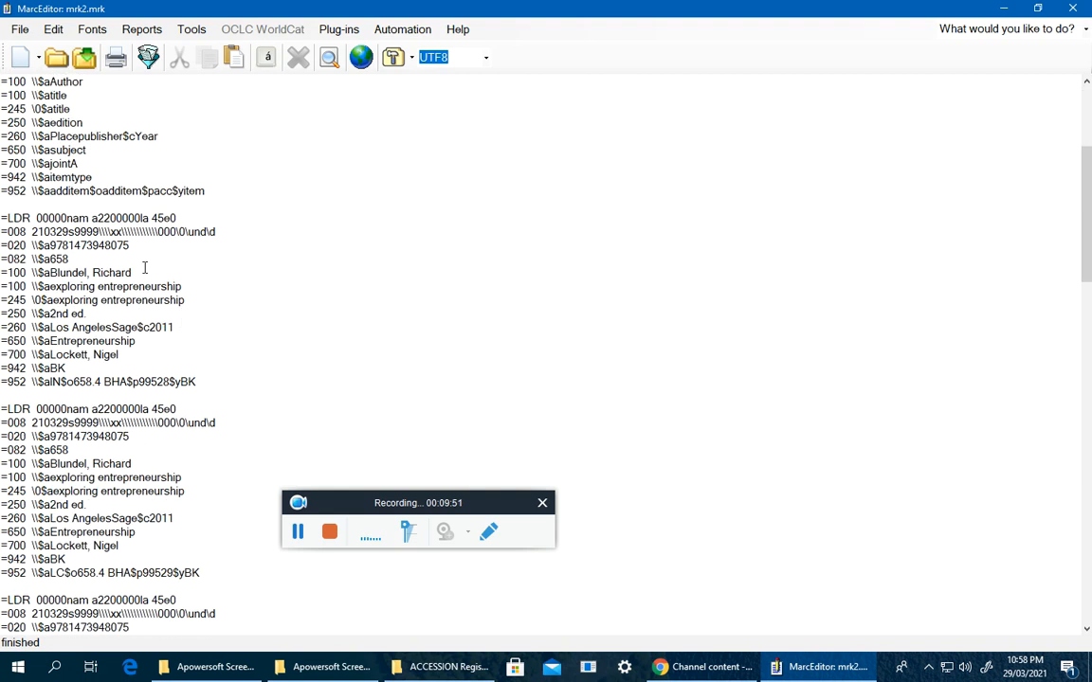
scroll(142, 266, up, 2)
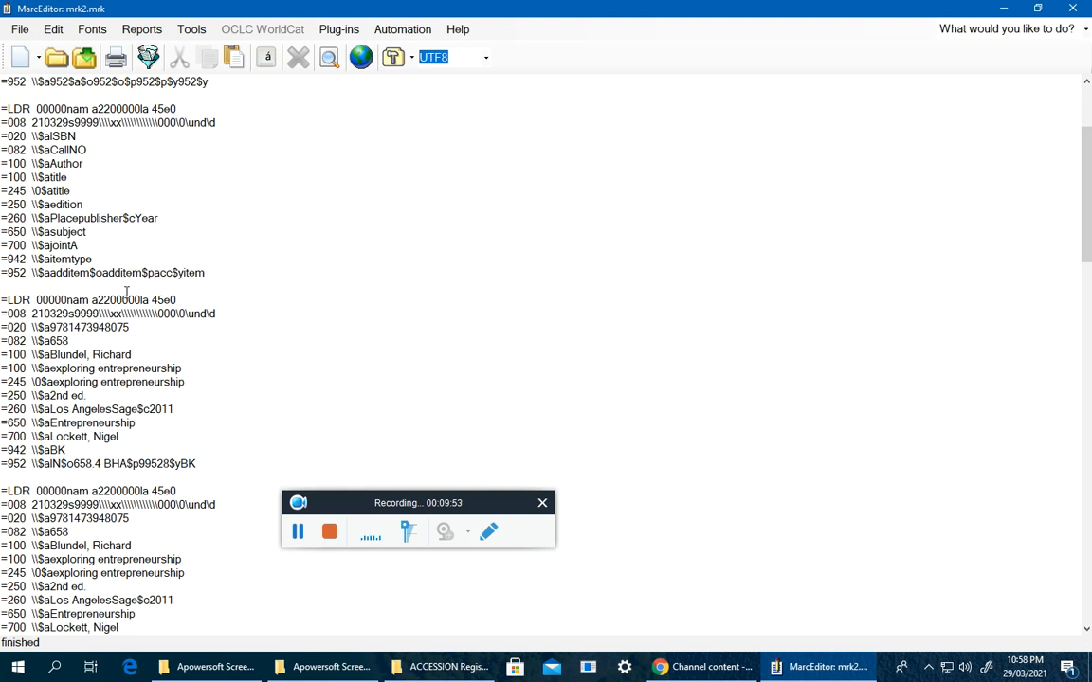
drag(226, 272, 3, 49)
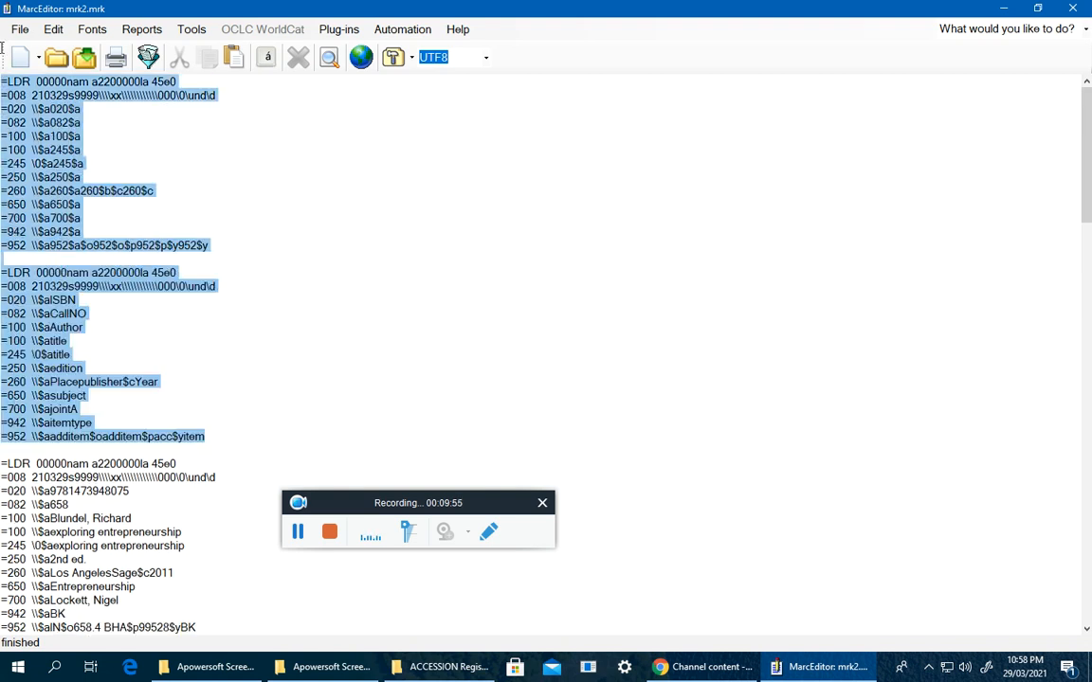
key(Delete)
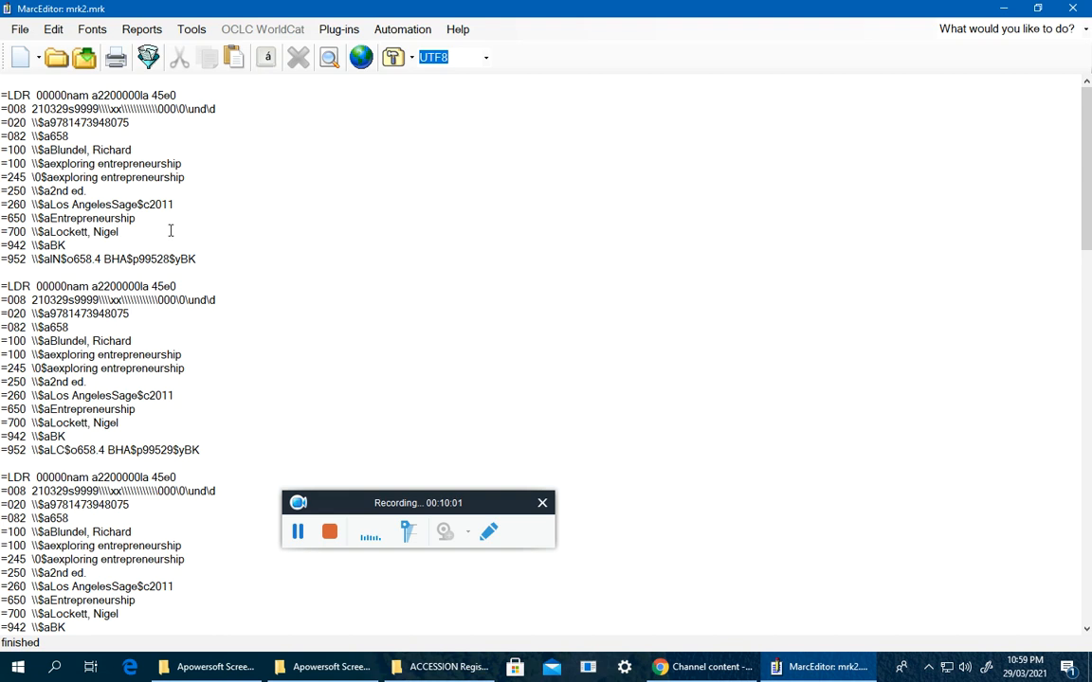
Step: Delete the extra 100 lines containing the title from the records "The Dynamics between Entrepreneurship, Environment and Education" and "The Human Impact on the Natural Environment"
scroll(166, 240, down, 15)
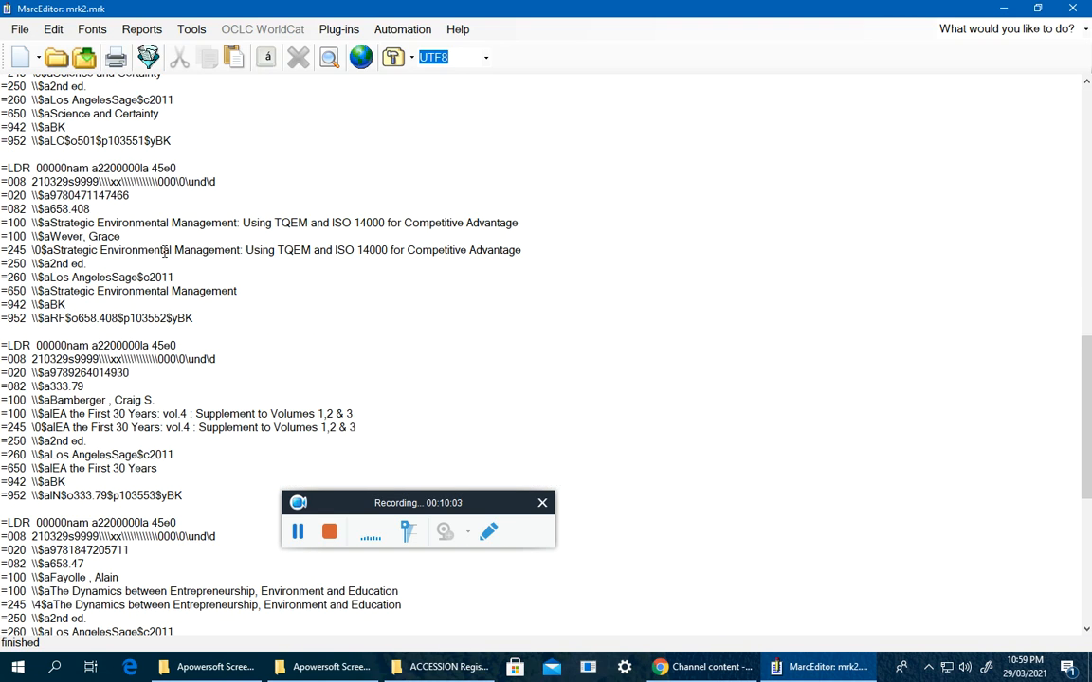
scroll(166, 251, down, 3)
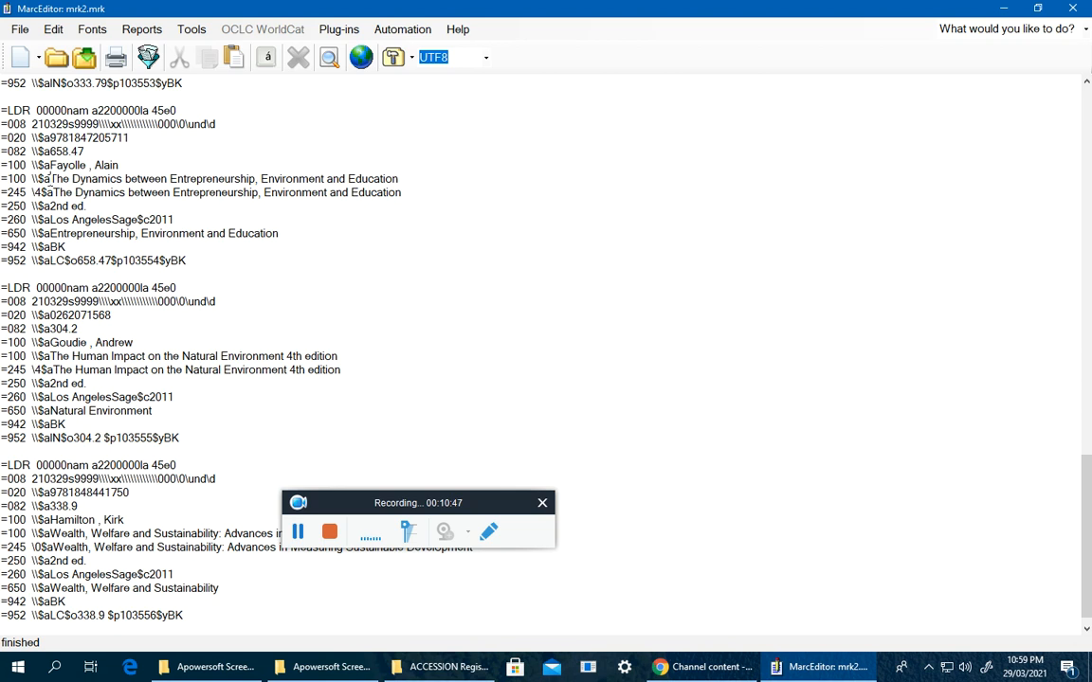
drag(73, 178, 8, 179)
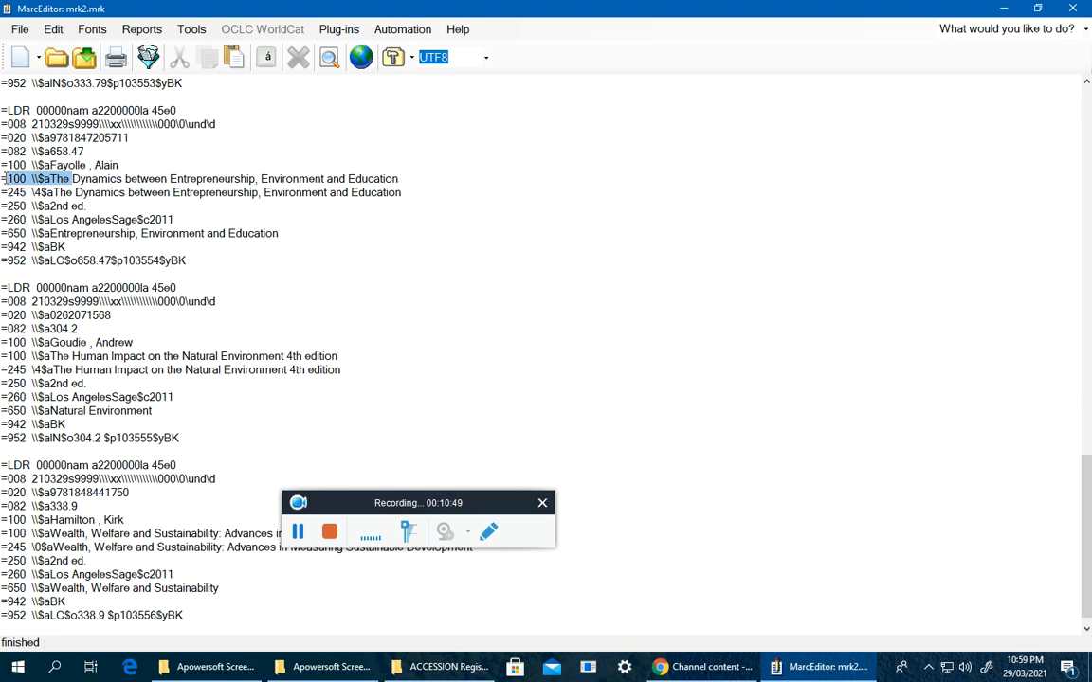
click(3, 179)
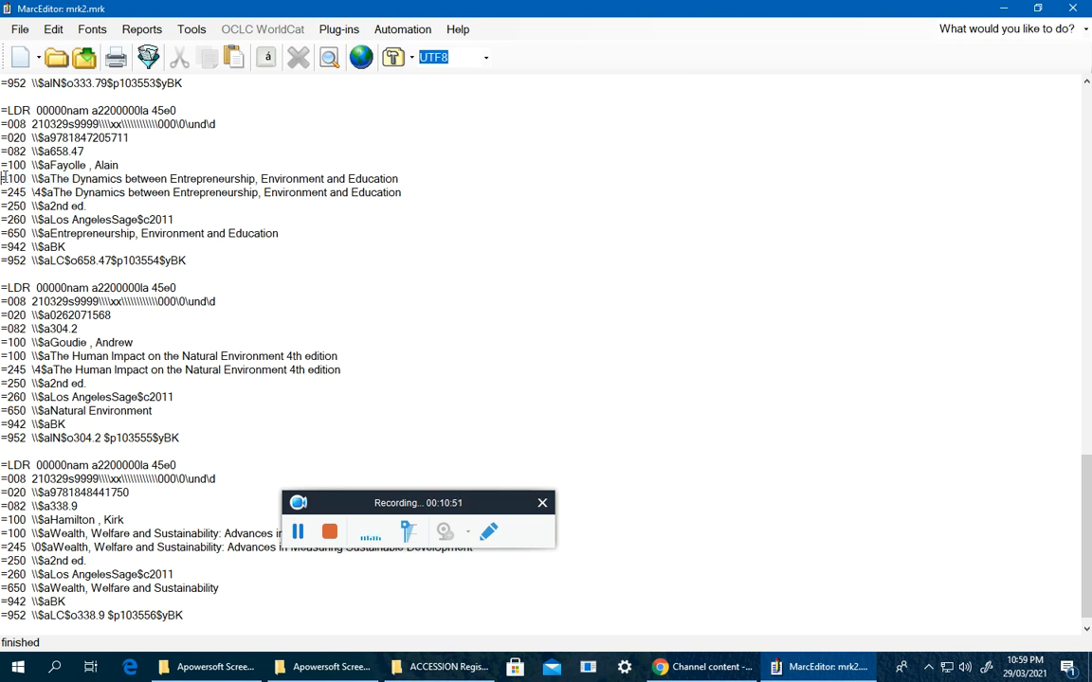
key(shift+Down)
key(Delete)
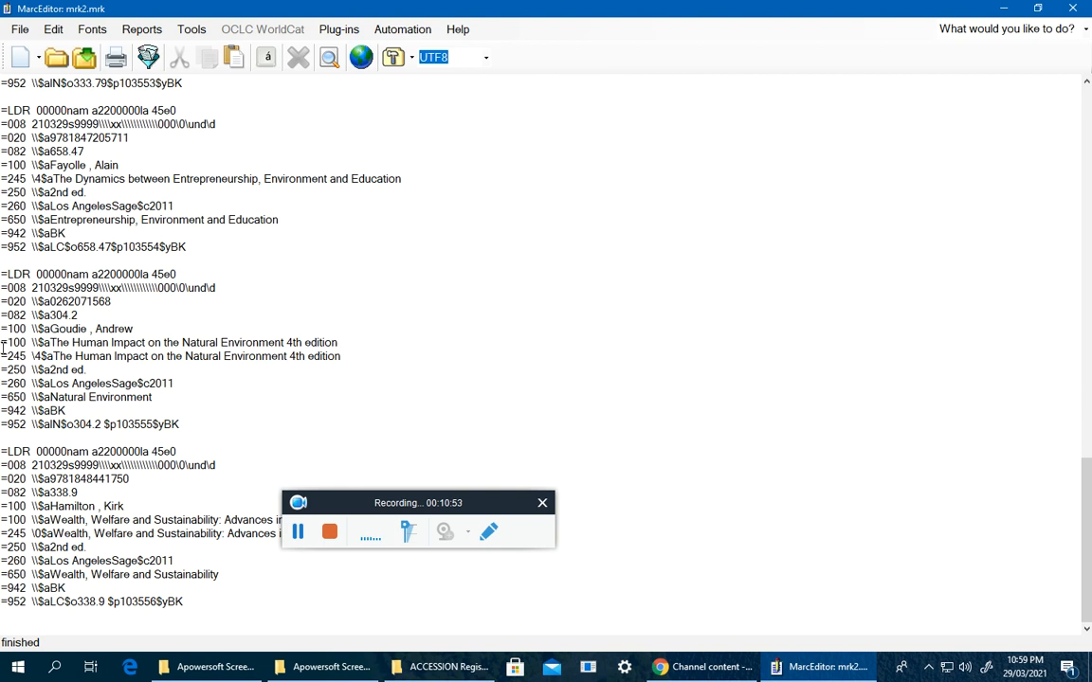
key(shift+Down)
key(Delete)
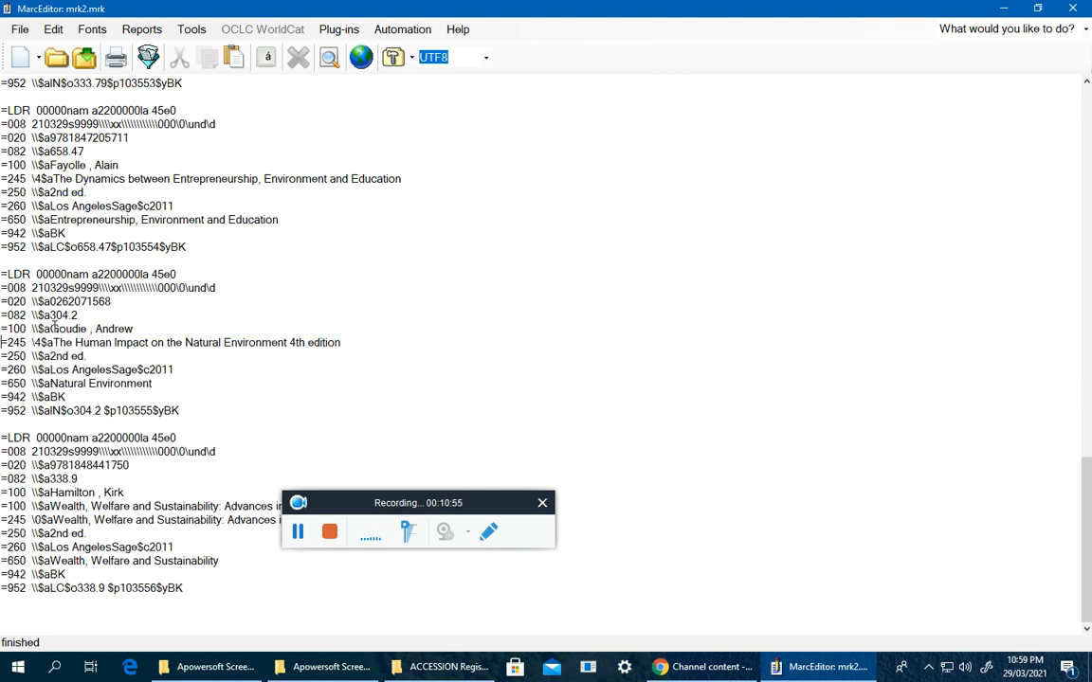
Step: Remove the extra 100 title lines from the "Wealth, Welfare and Sustainability" and "IEA the First 30 Years" records
scroll(31, 356, up, 1)
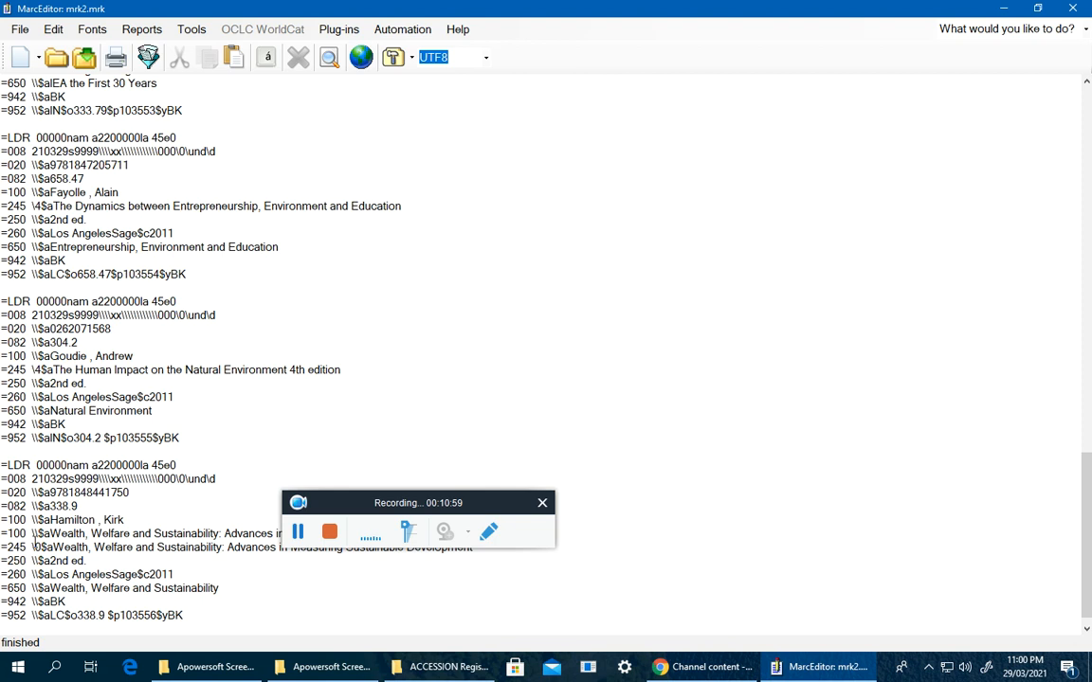
key(shift+Down)
key(Delete)
scroll(36, 536, up, 1)
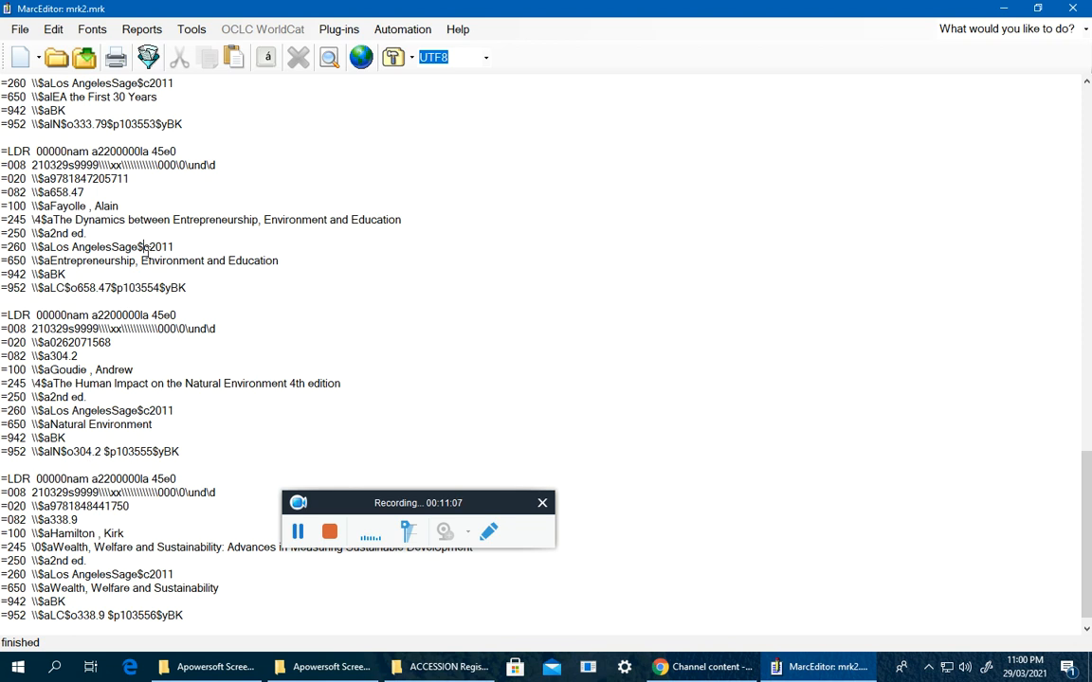
scroll(112, 414, up, 3)
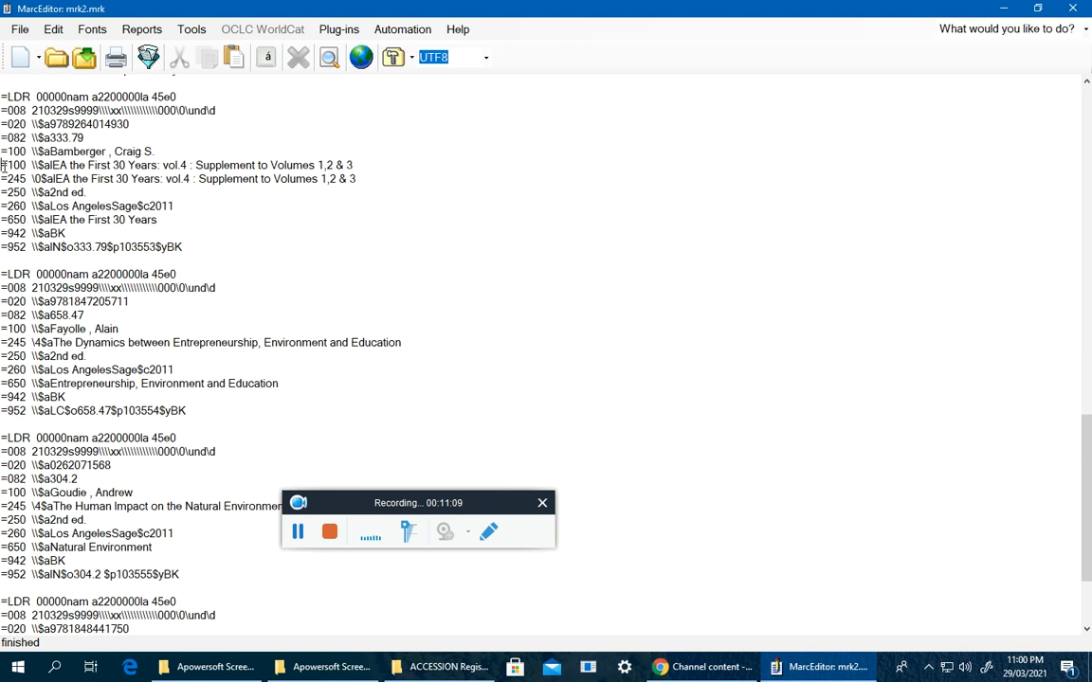
key(shift+Down)
key(Delete)
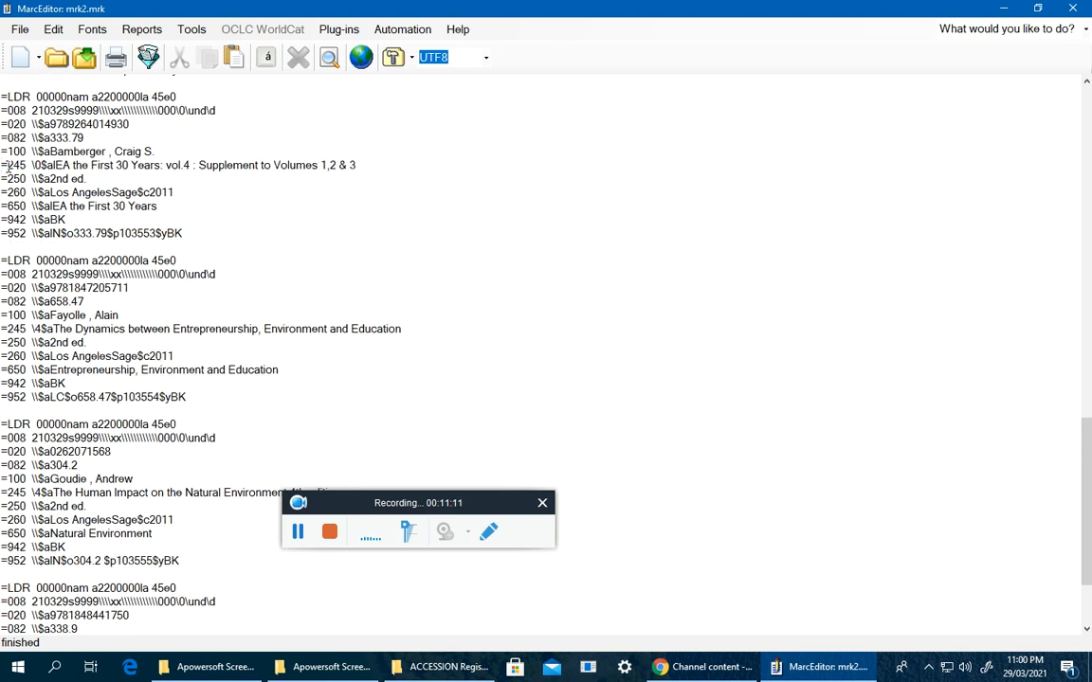
Step: Delete the 100 line with the title from the "Strategic Environmental Management" record, leaving no blank line behind
scroll(8, 166, up, 5)
click(9, 178)
key(shift+Down)
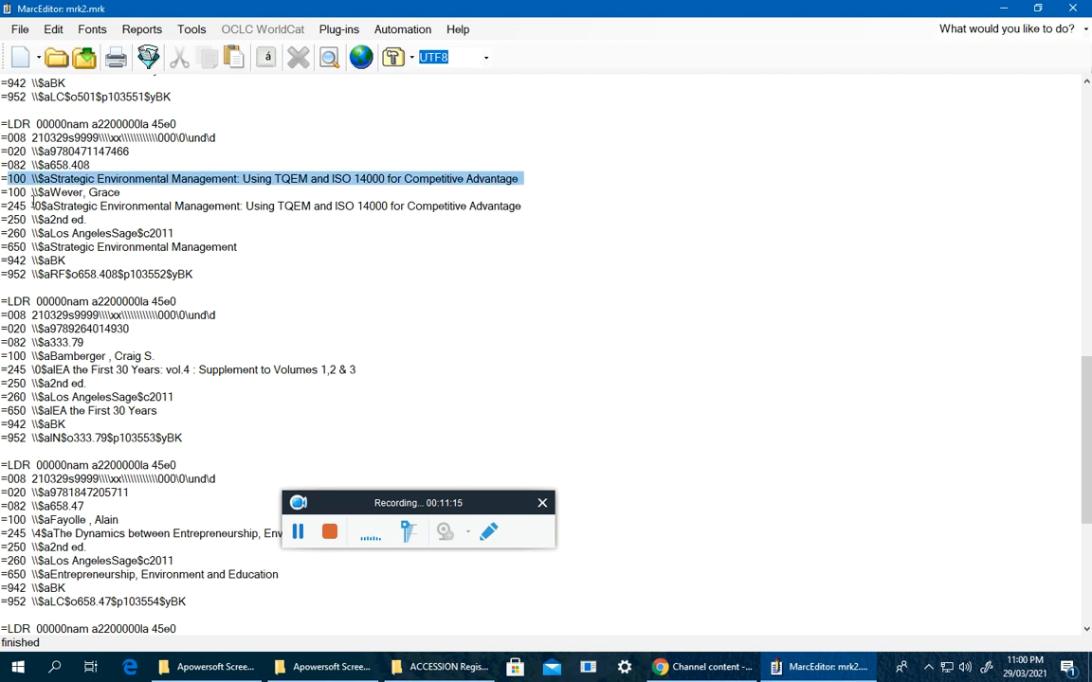
key(Delete)
key(BackSpace)
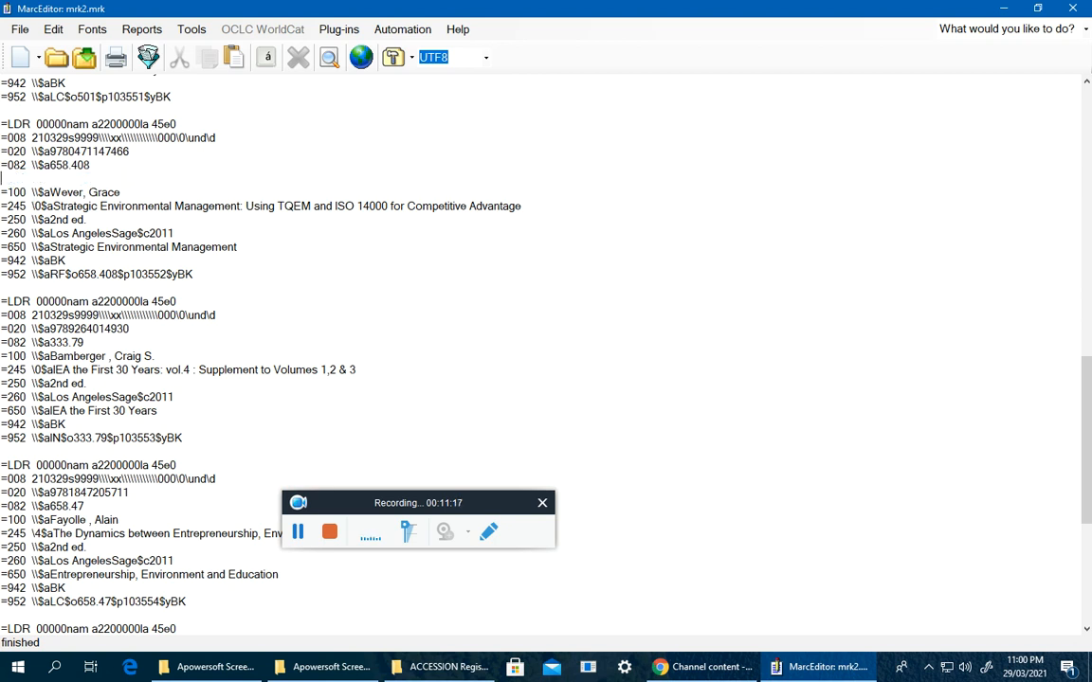
key(Delete)
Step: Delete the 100 title lines from the "Science and Certainty" and "Recent Advances in Remote Sensing and Geoinformation Processing" records
scroll(62, 463, up, 7)
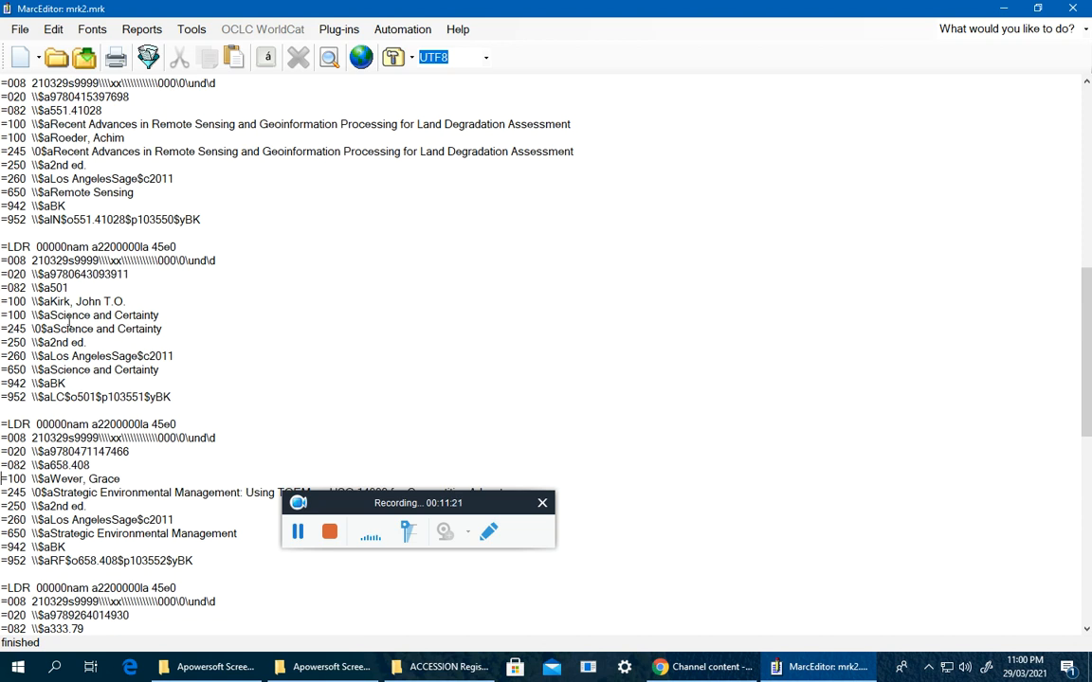
click(3, 315)
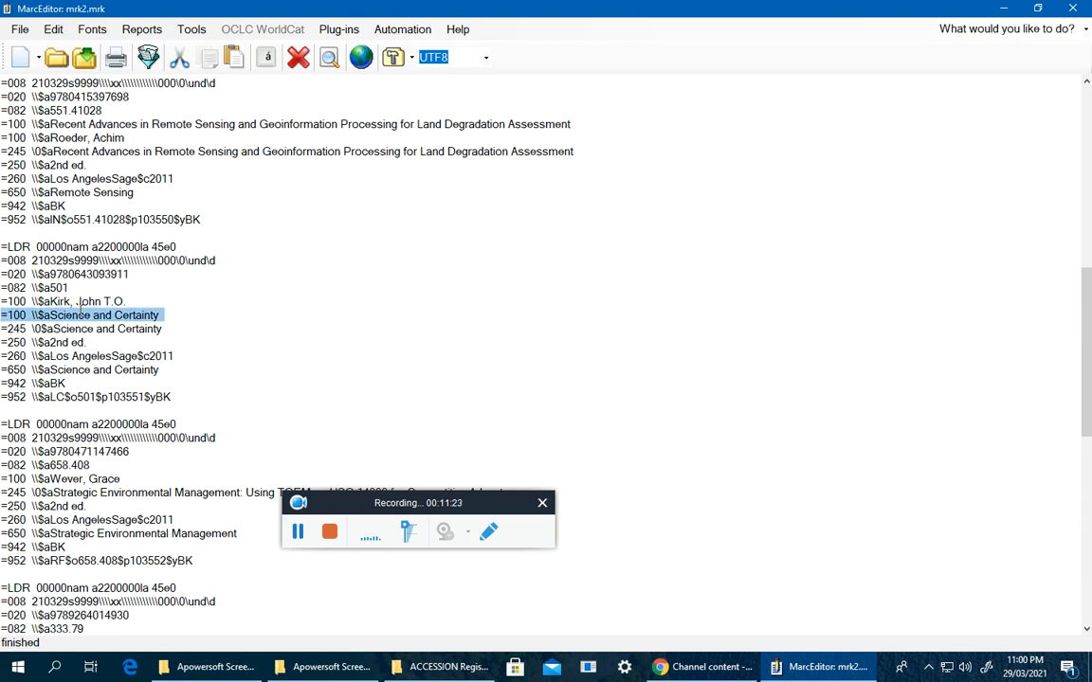
key(Delete)
scroll(67, 237, up, 2)
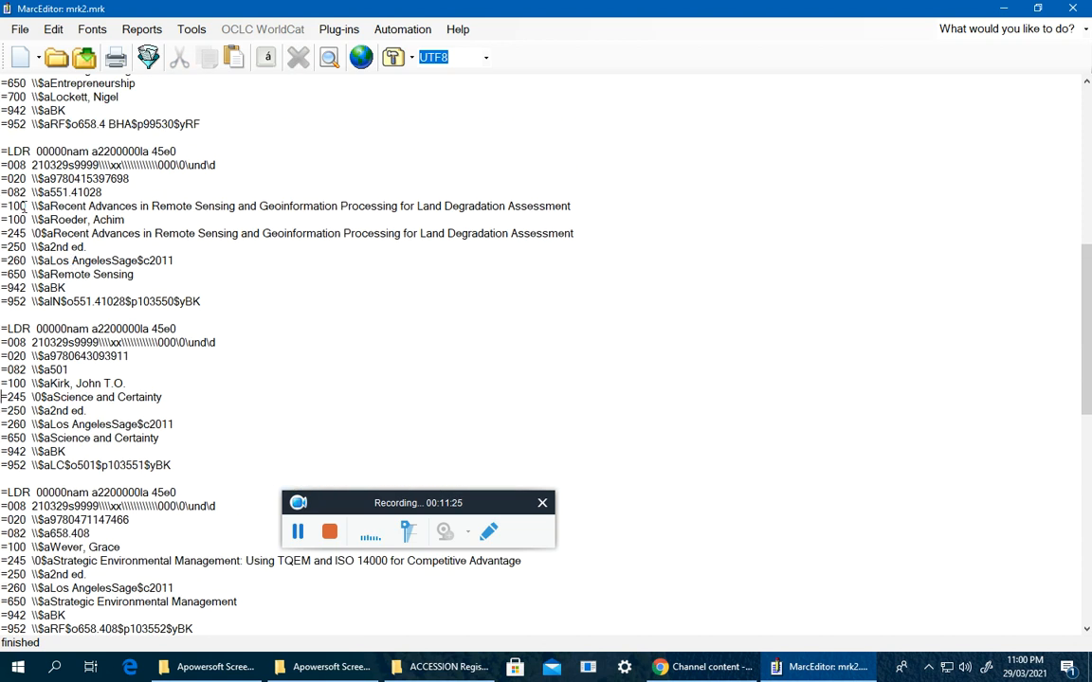
click(3, 205)
key(Delete)
Step: Remove the extra 100 title line from each of the three "exploring entrepreneurship" records and check the whole file for leftovers
scroll(3, 218, up, 6)
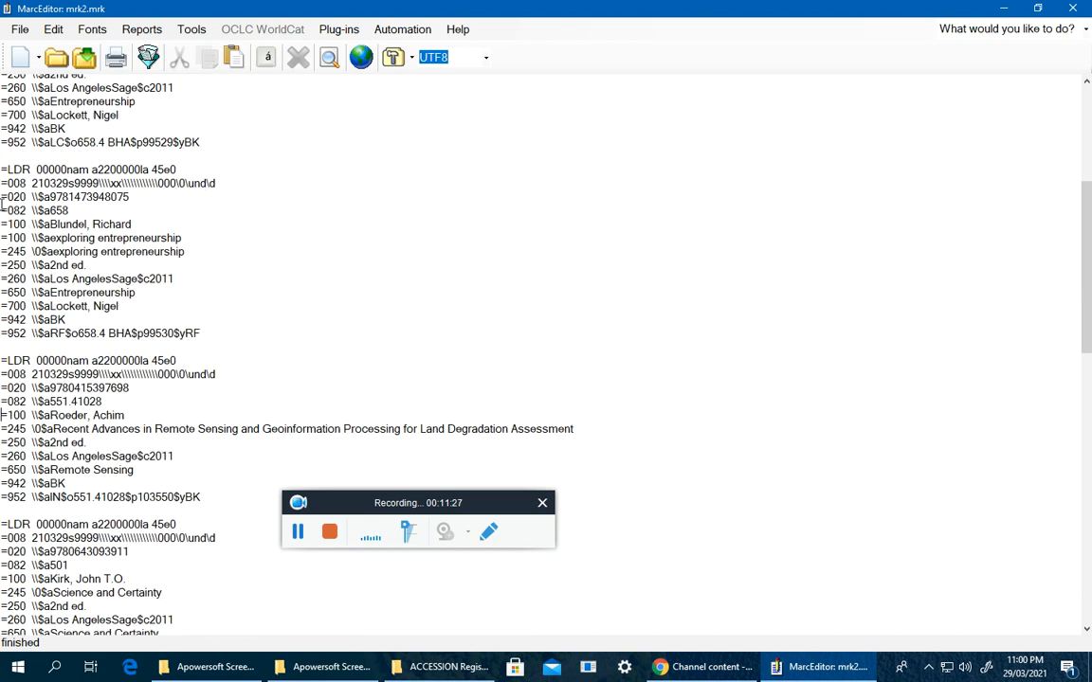
click(3, 274)
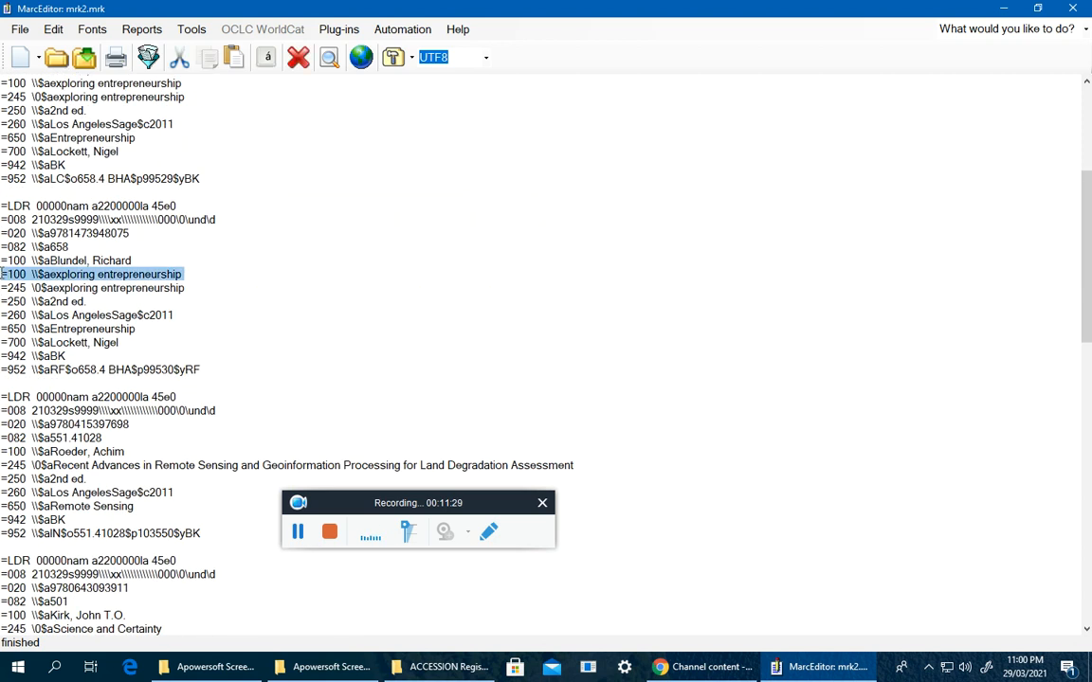
key(Delete)
scroll(3, 270, up, 2)
scroll(3, 270, up, 3)
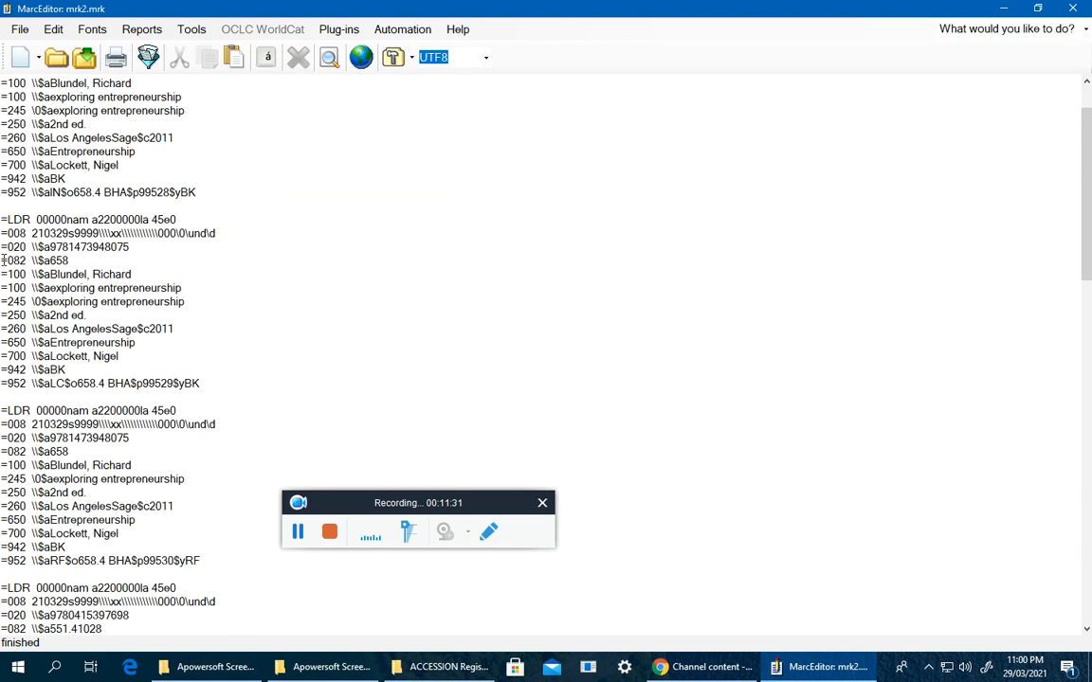
click(3, 287)
key(Delete)
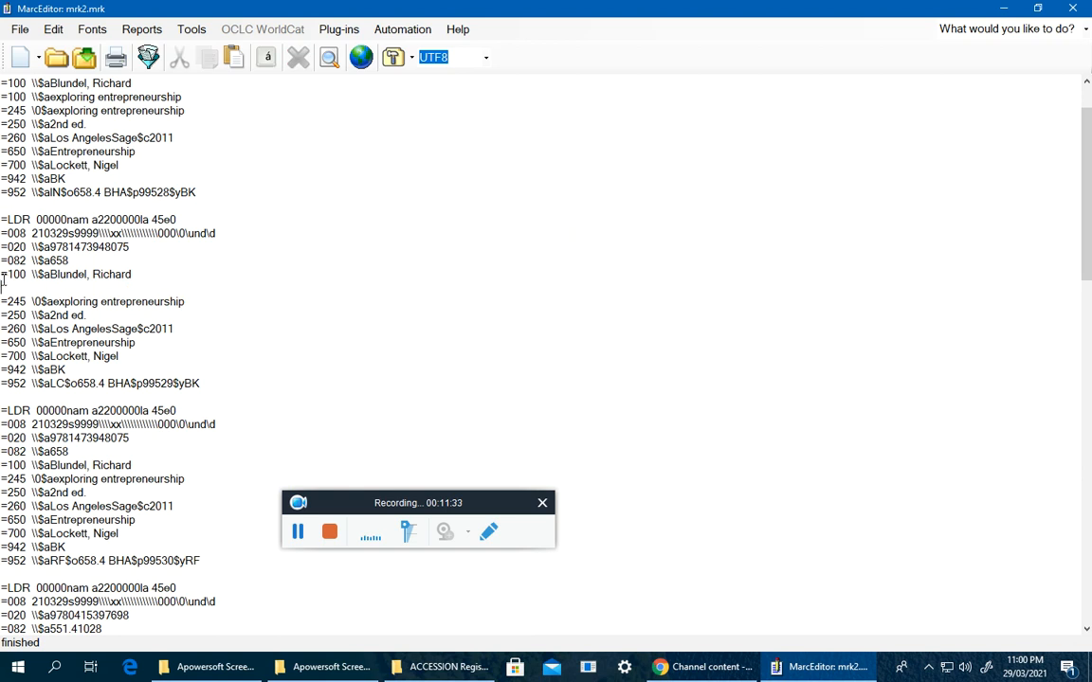
scroll(3, 279, up, 2)
click(3, 163)
key(Delete)
scroll(3, 163, down, 15)
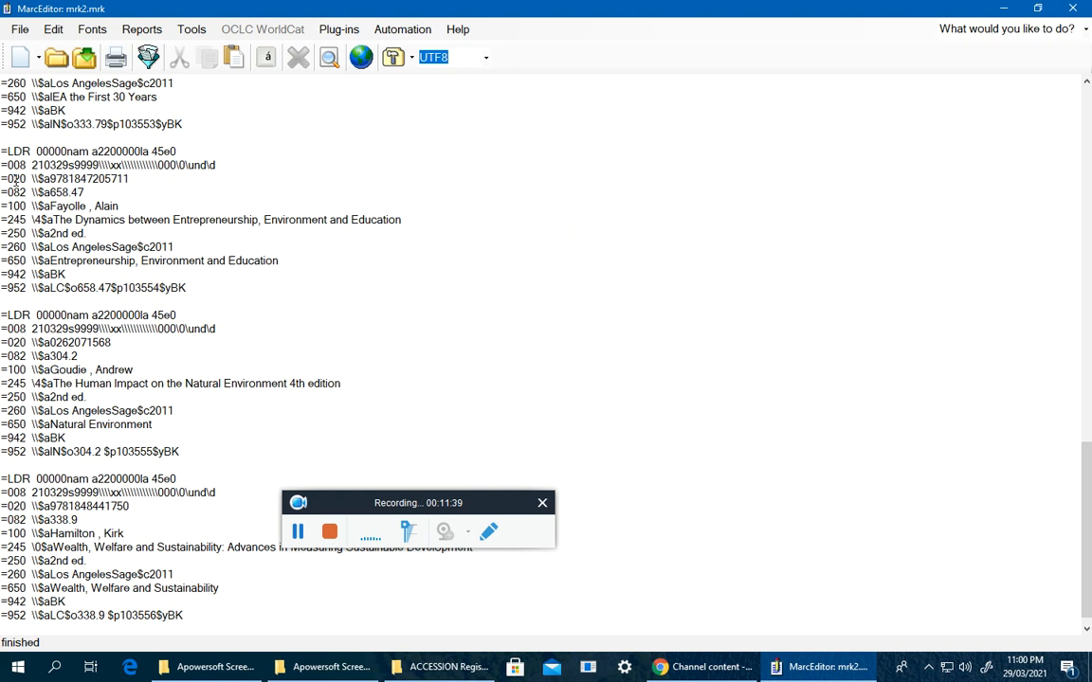
scroll(14, 185, up, 20)
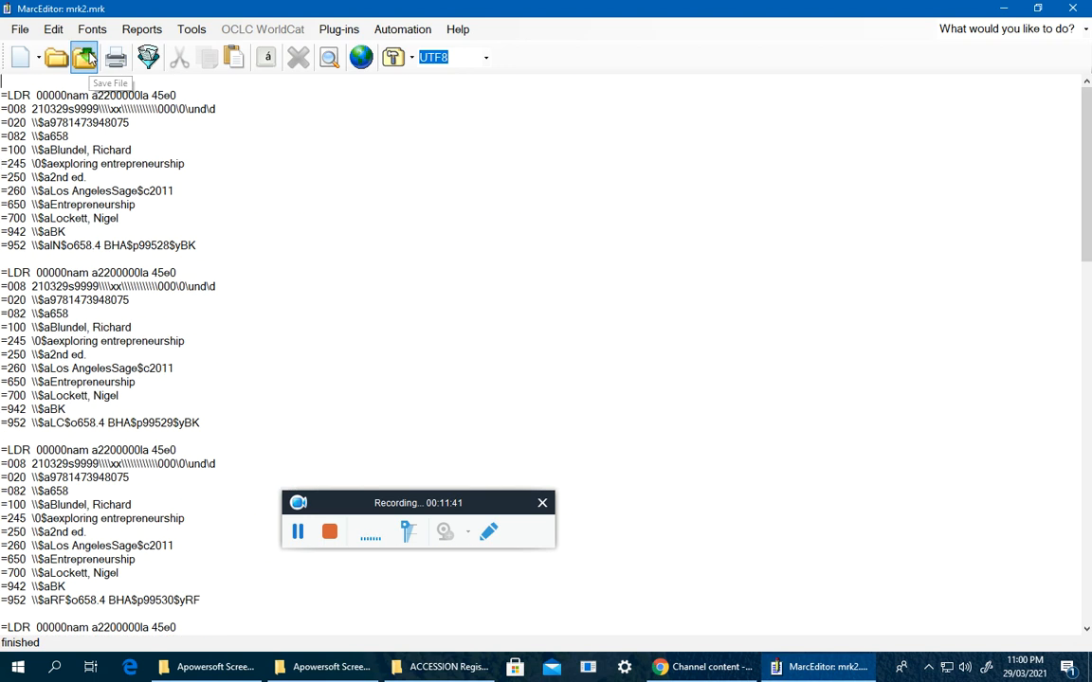
Step: Compile the cleaned file into MARC format and save it on the Desktop as mrk2.mrc
click(19, 30)
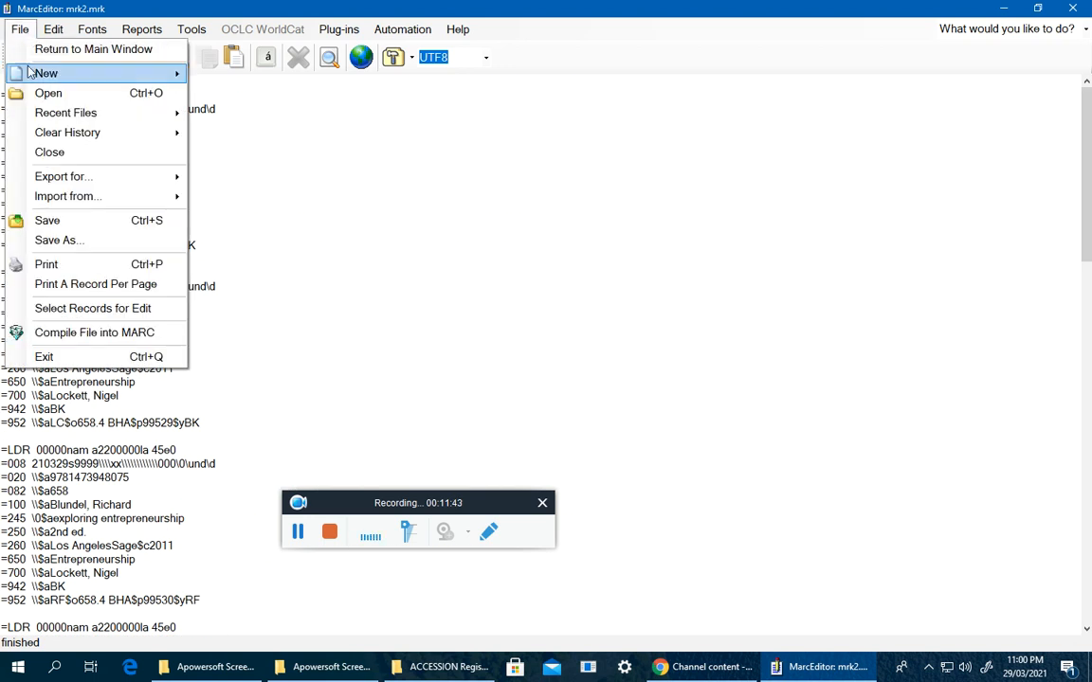
click(101, 334)
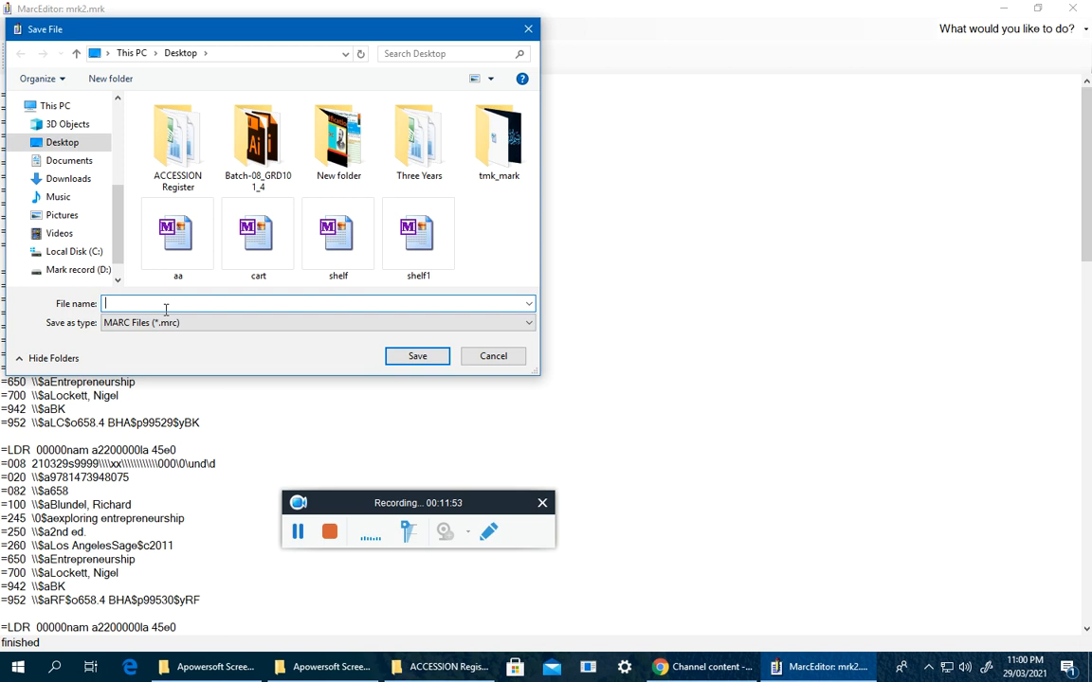
text(mr)
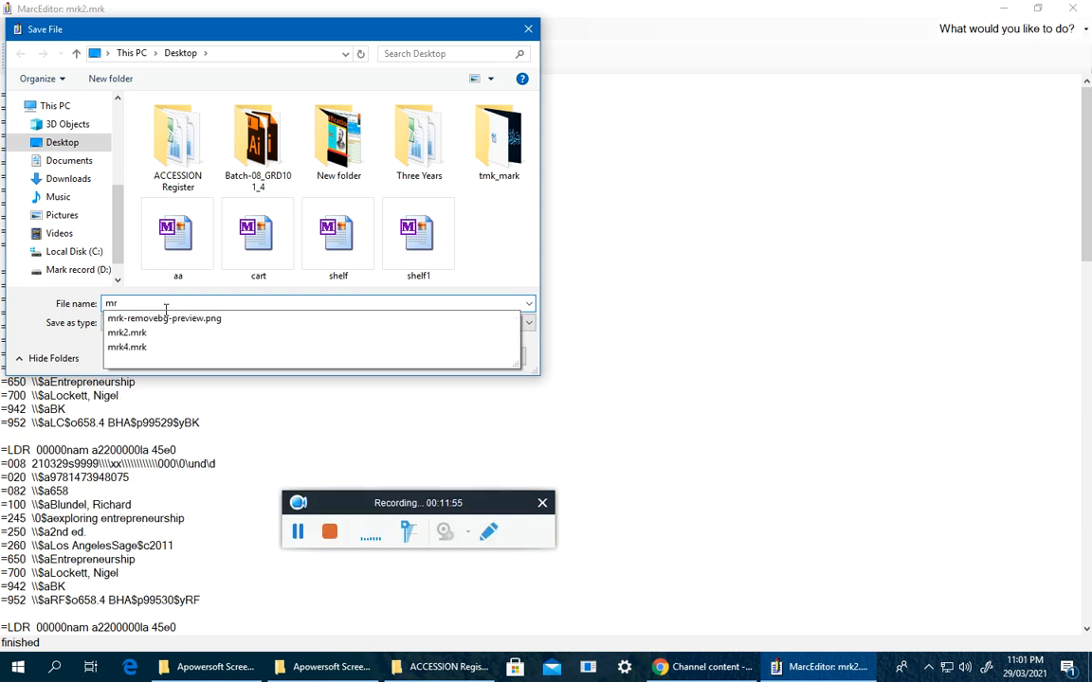
text(k2)
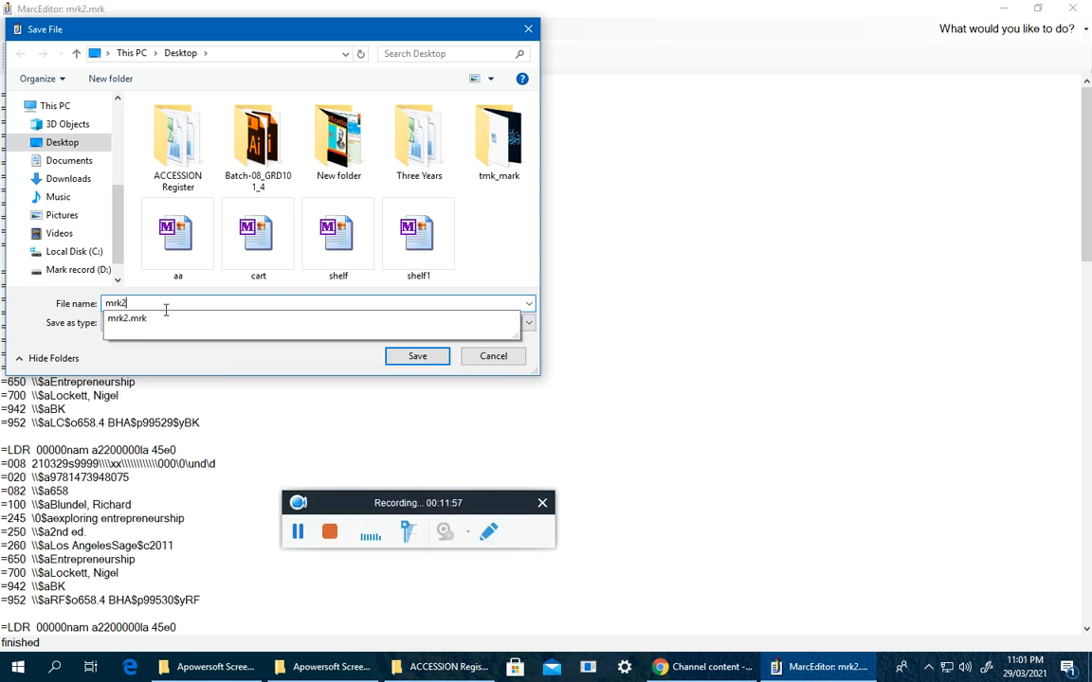
text(.mrc)
click(417, 356)
Step: Switch to the Koha staff interface in Chrome and open the tool for staging MARC records for import
click(1006, 12)
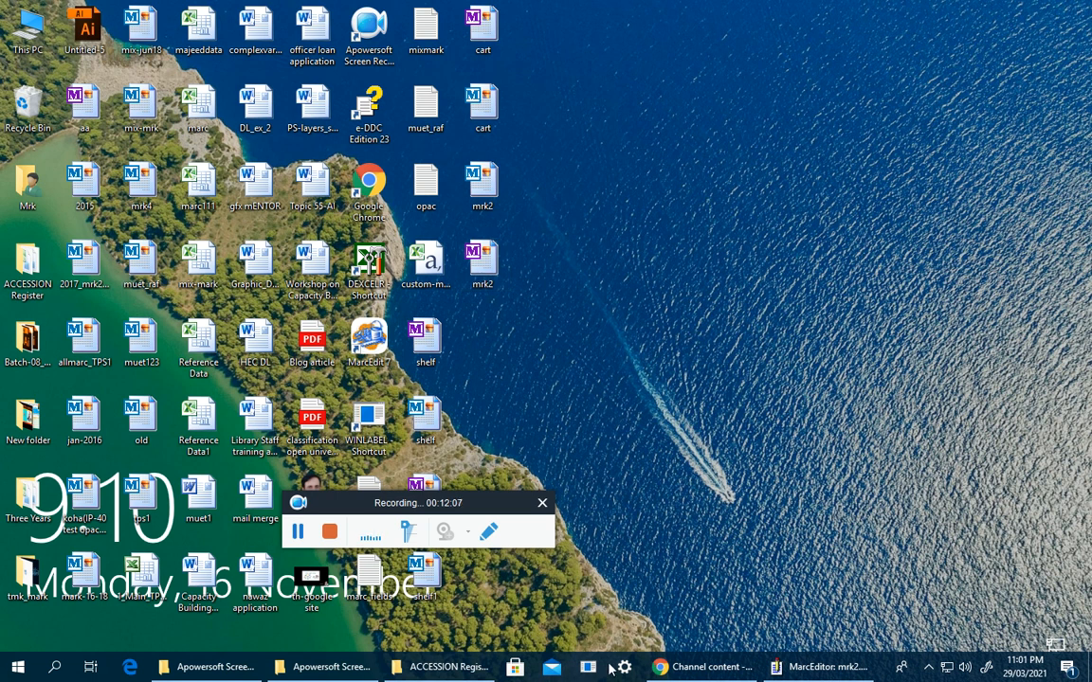
click(701, 666)
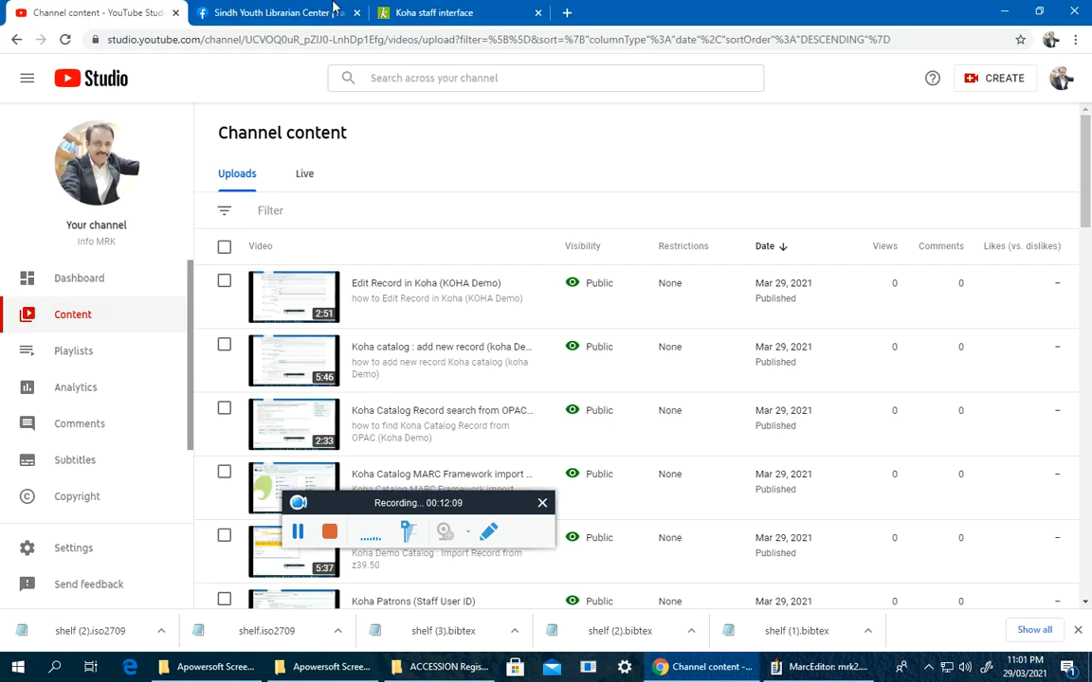
click(430, 19)
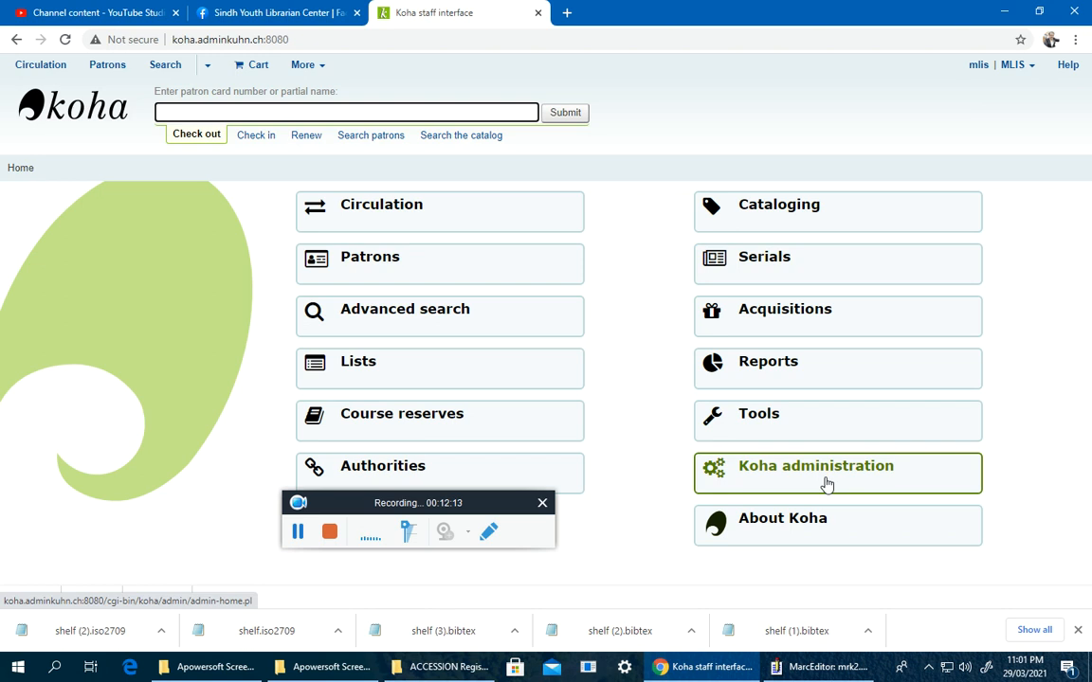
click(760, 419)
scroll(479, 333, down, 1)
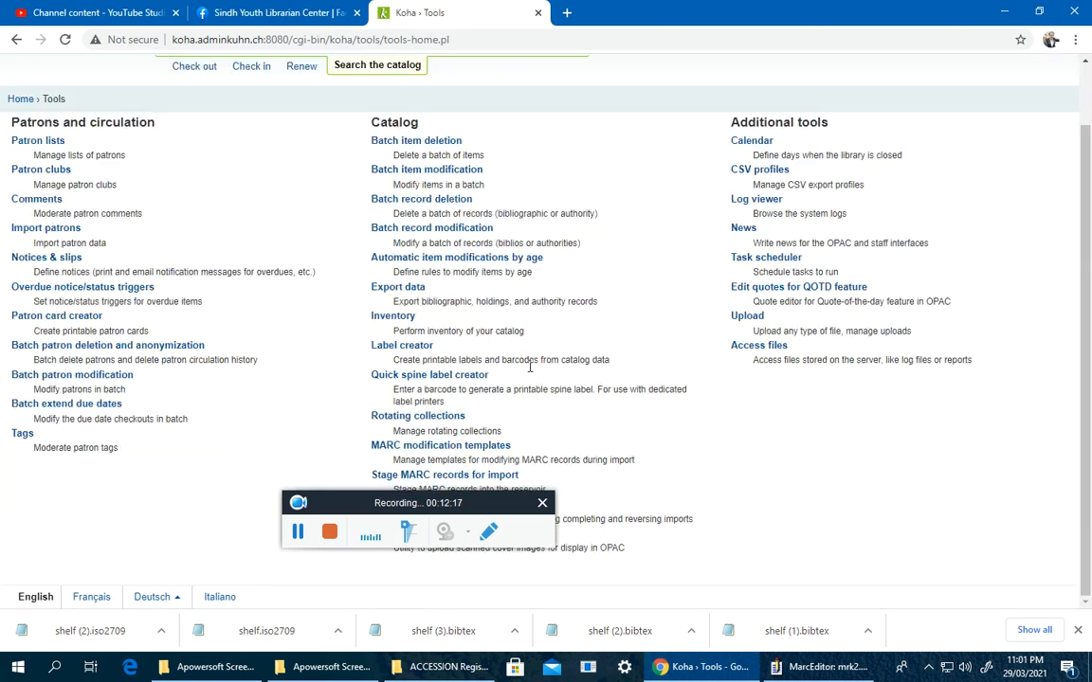
drag(474, 507, 489, 590)
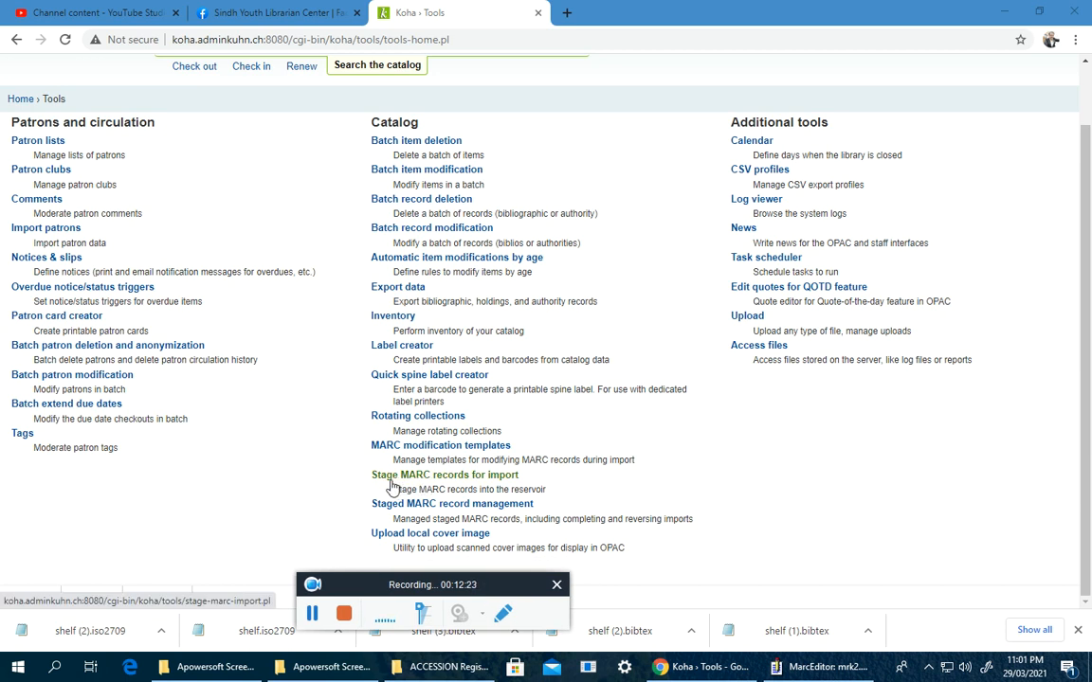
click(490, 484)
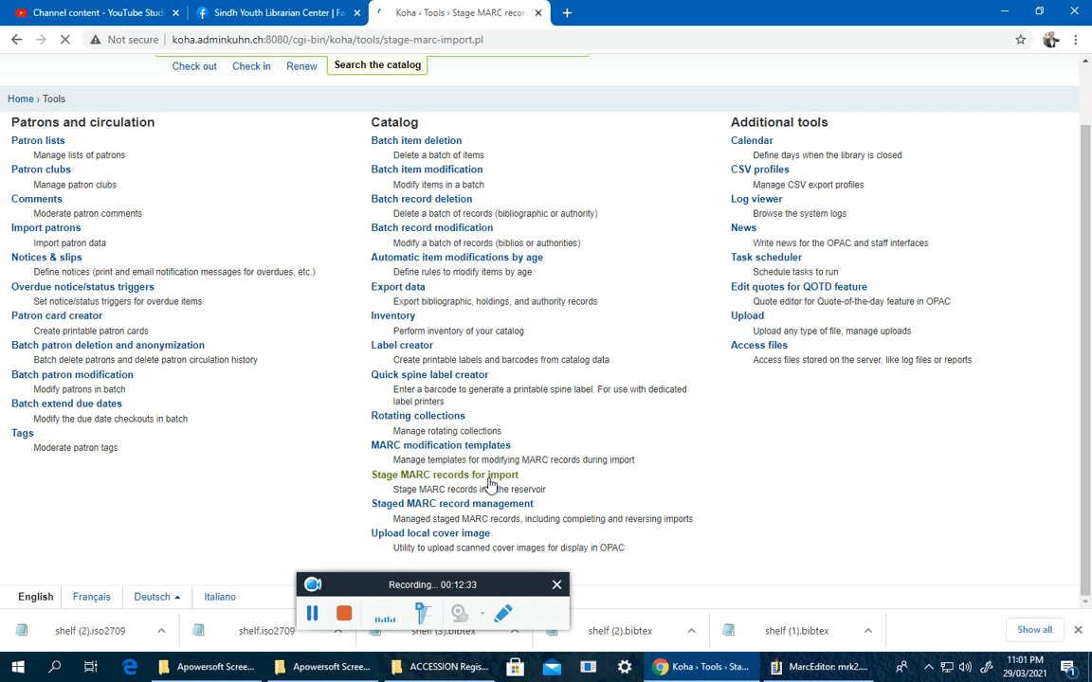
Step: Choose mrk2.mrc from the Desktop as the file to stage and upload it
click(322, 303)
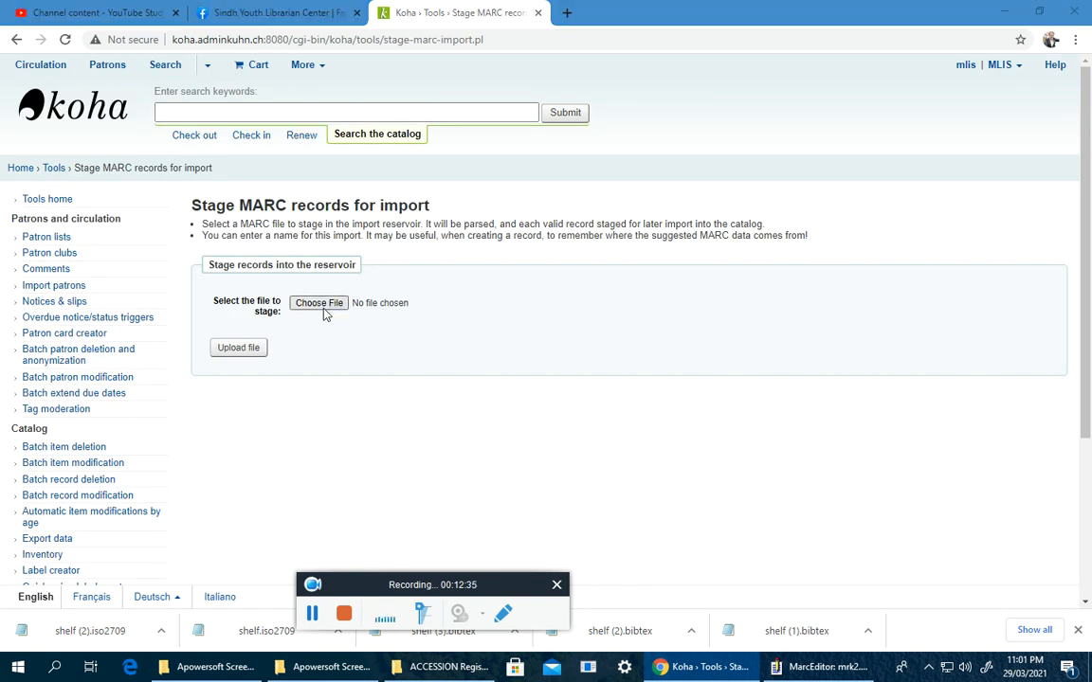
click(84, 335)
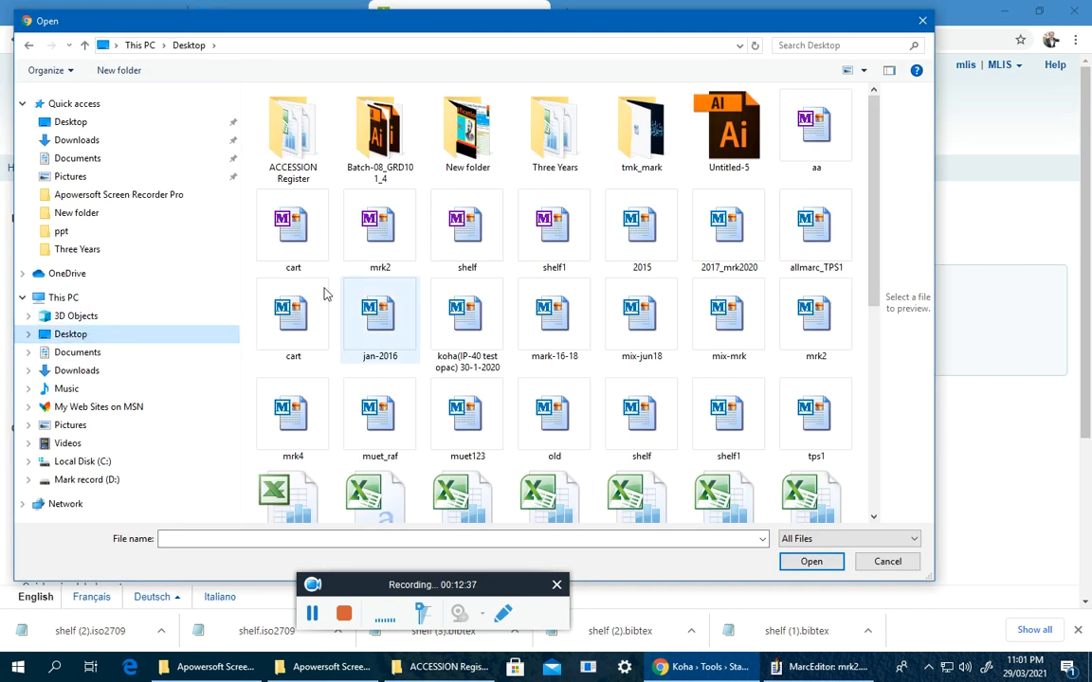
click(380, 240)
double_click(380, 240)
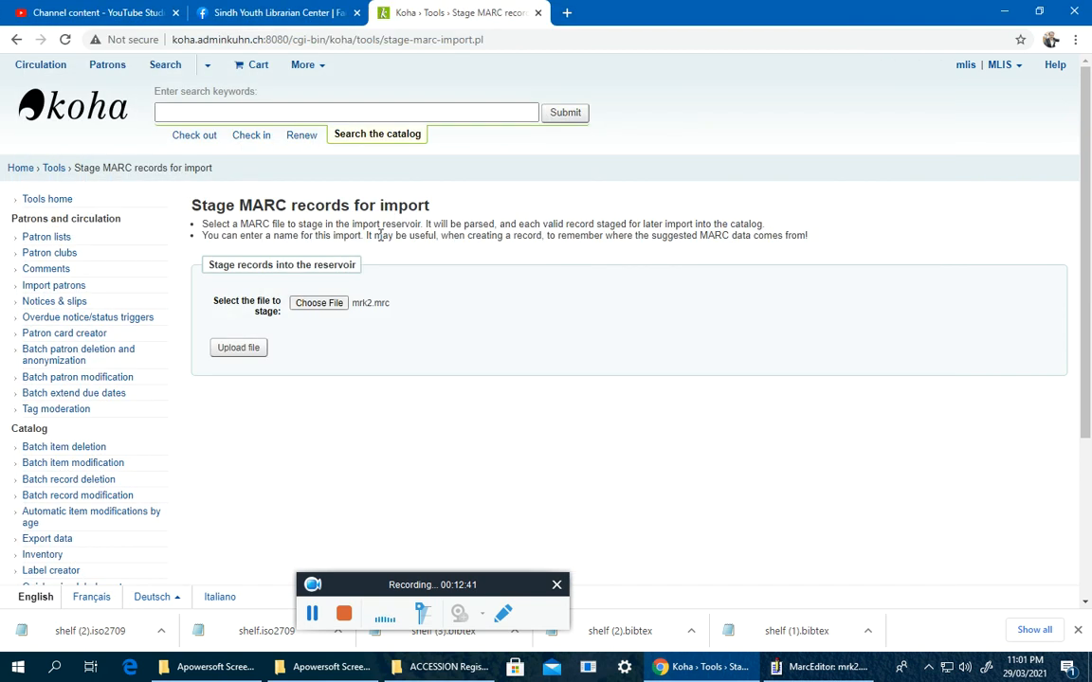
click(249, 348)
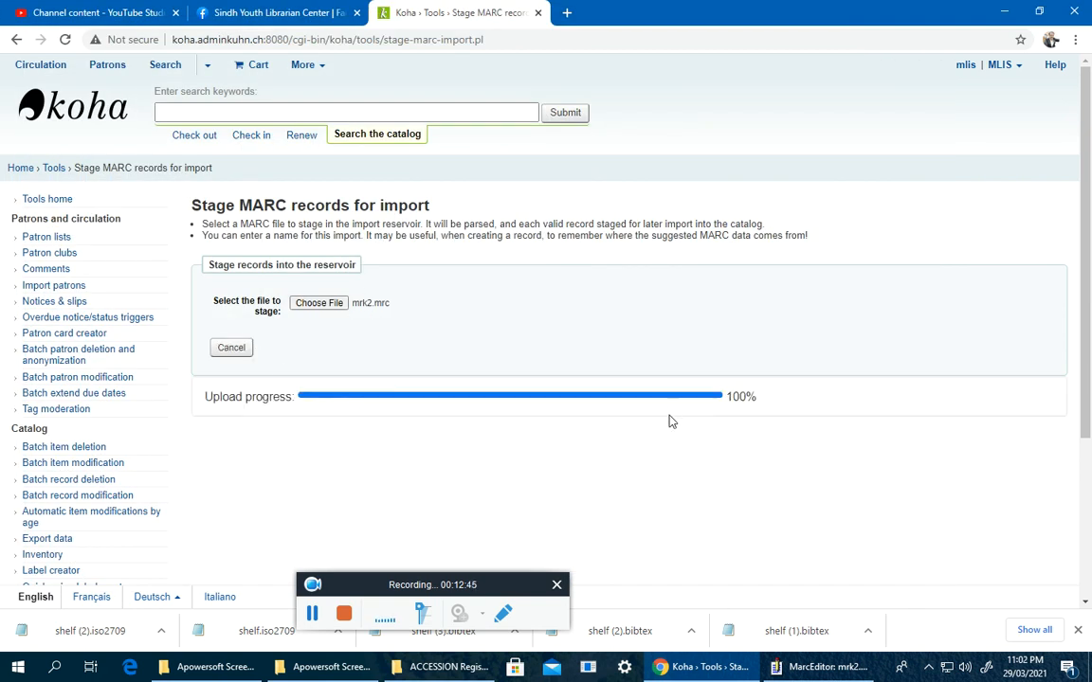
Step: Enter mrk2 as the comment about the file and choose Always add items for item processing
scroll(670, 420, down, 5)
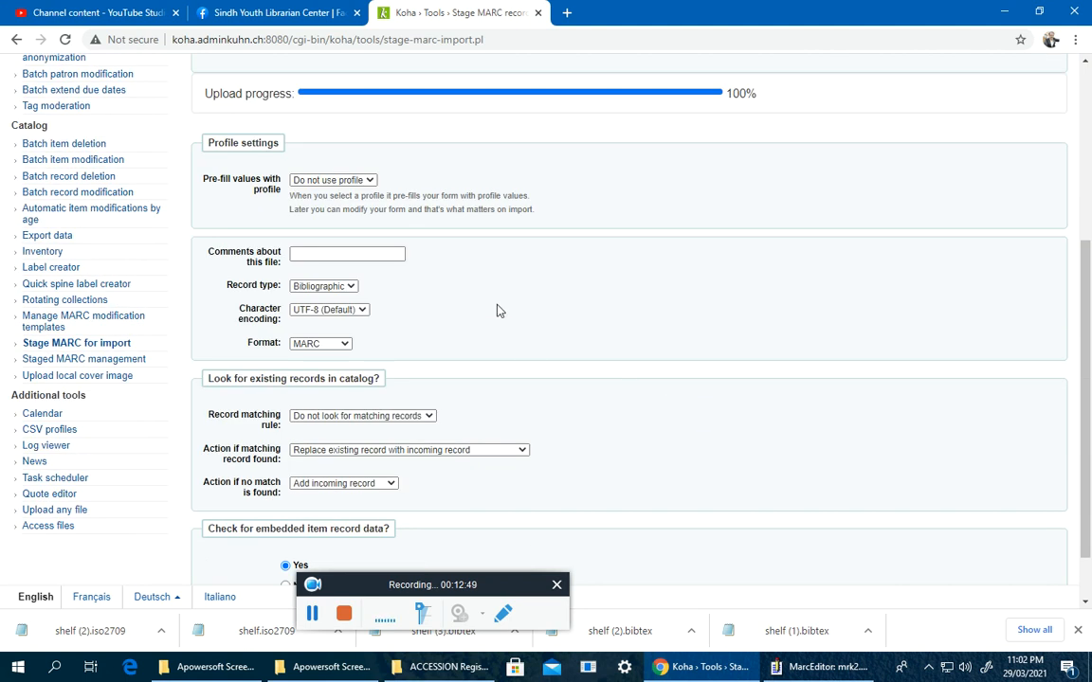
scroll(500, 308, down, 1)
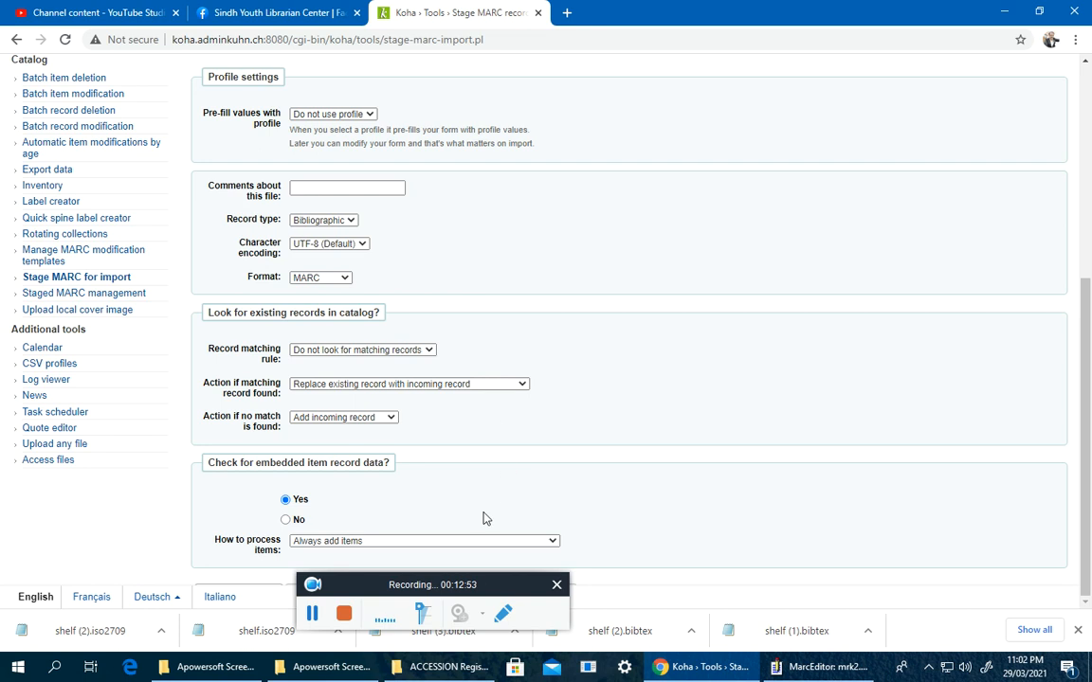
drag(472, 586, 666, 427)
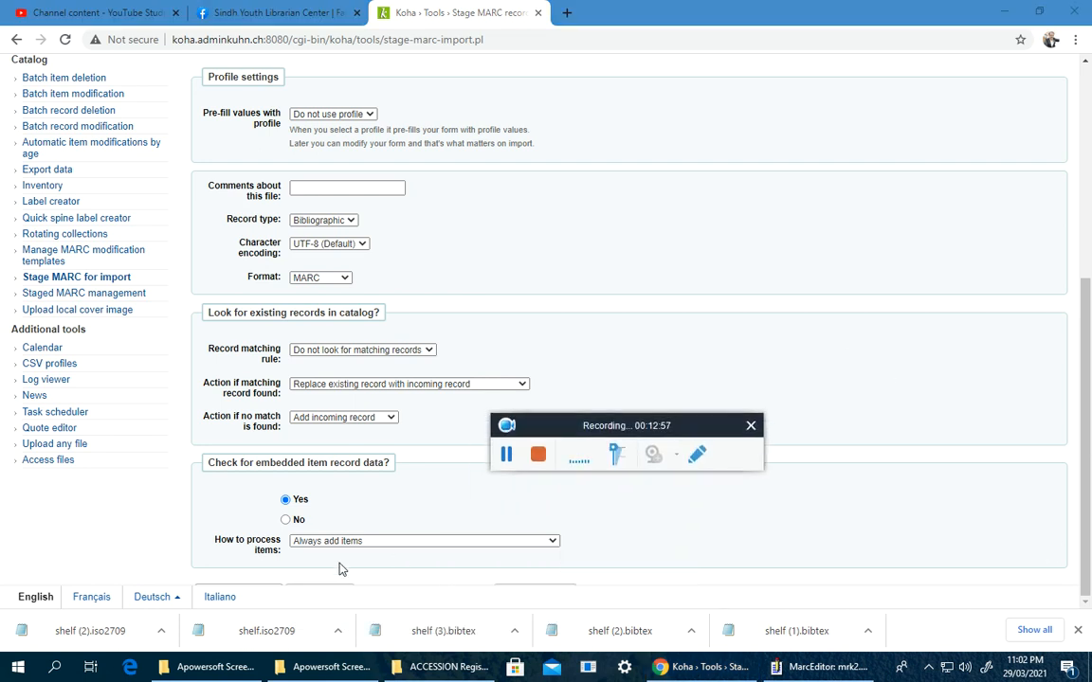
click(342, 569)
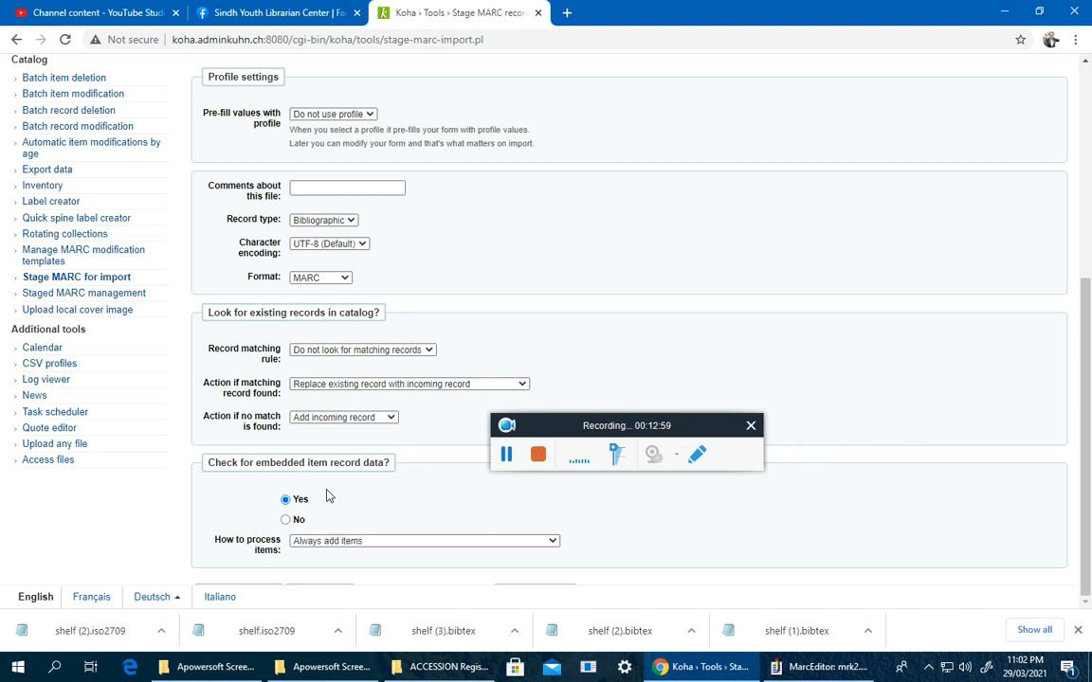
click(322, 187)
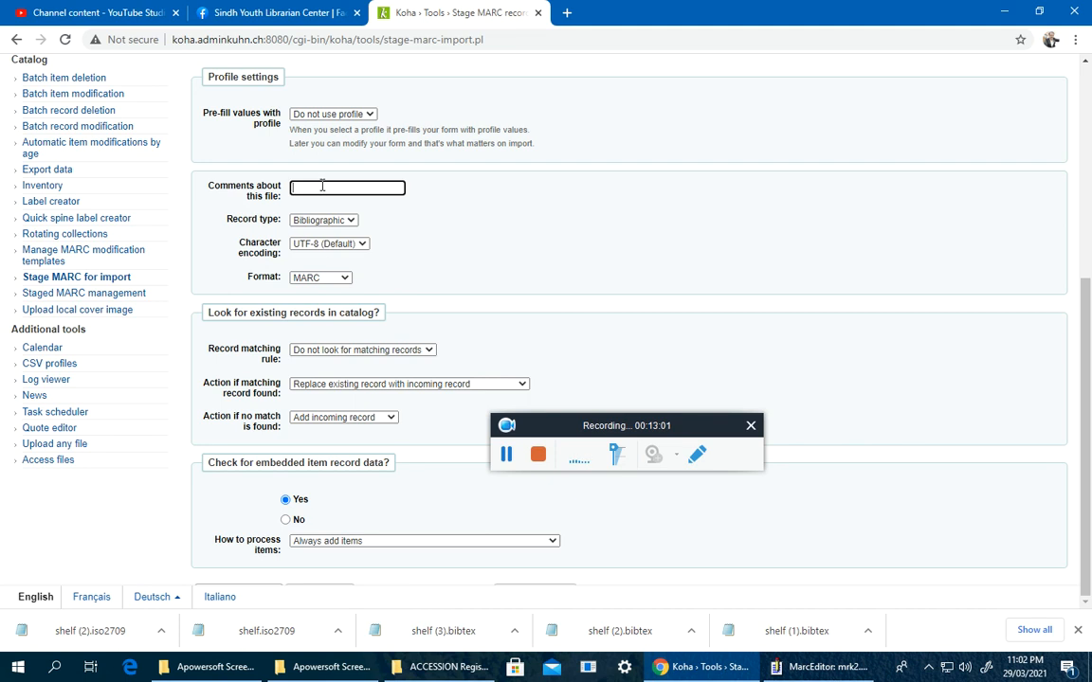
text(mrk2)
click(365, 503)
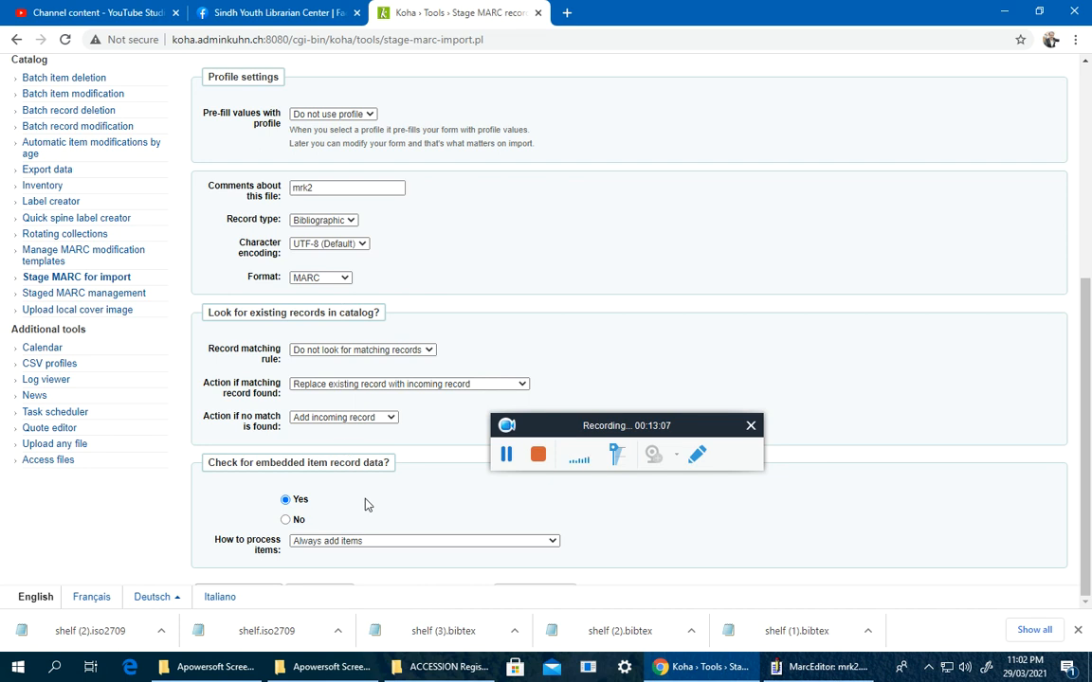
click(358, 542)
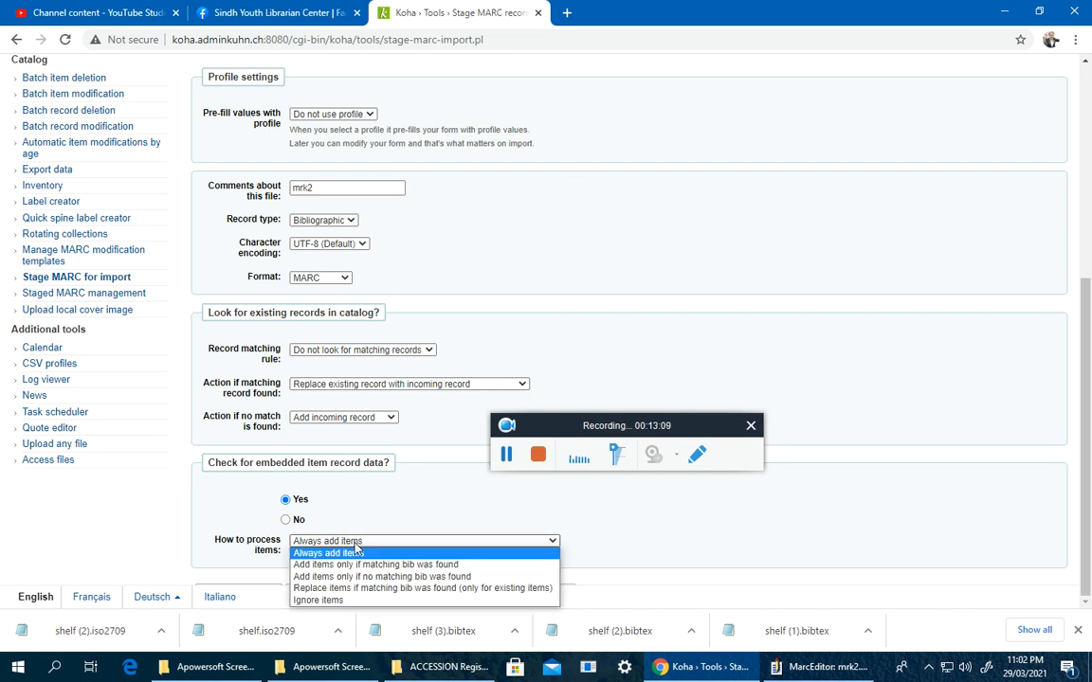
click(353, 556)
click(356, 542)
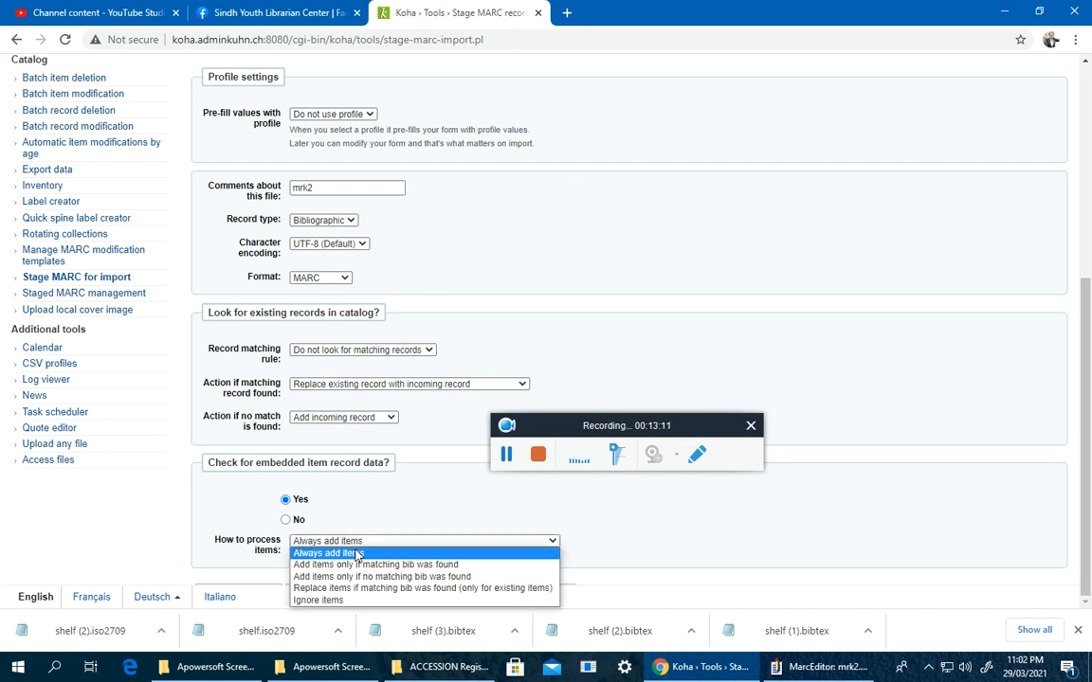
click(358, 555)
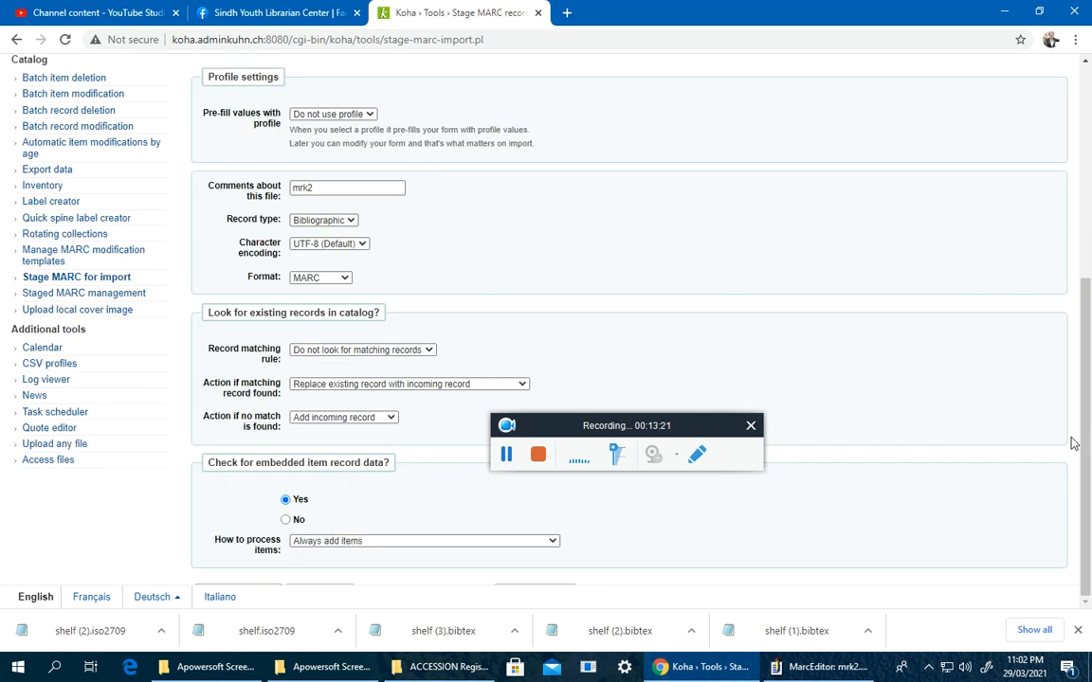
Step: Review the staging settings and stage the uploaded records for import
scroll(1074, 443, up, 4)
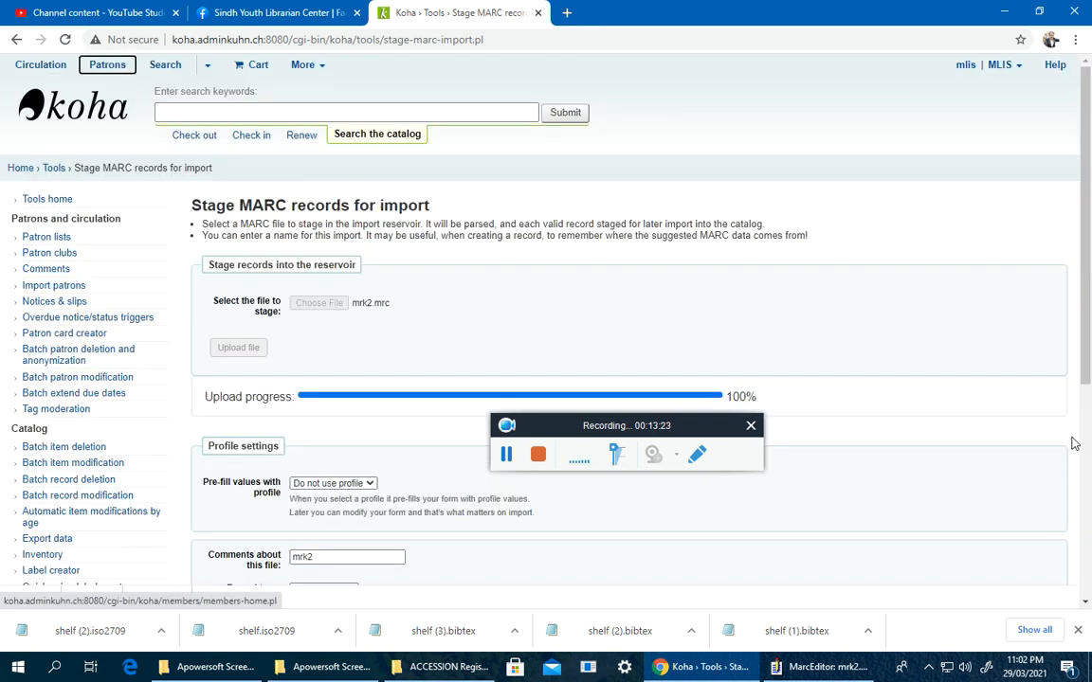
scroll(853, 397, down, 4)
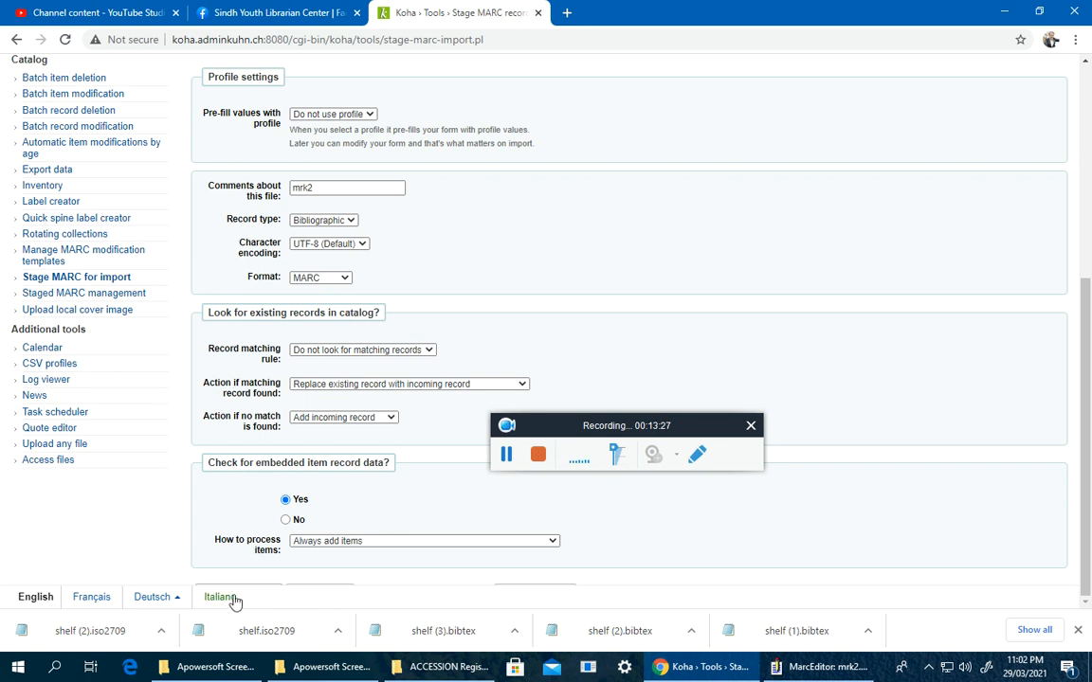
double_click(36, 598)
double_click(35, 596)
click(432, 572)
click(452, 545)
click(452, 548)
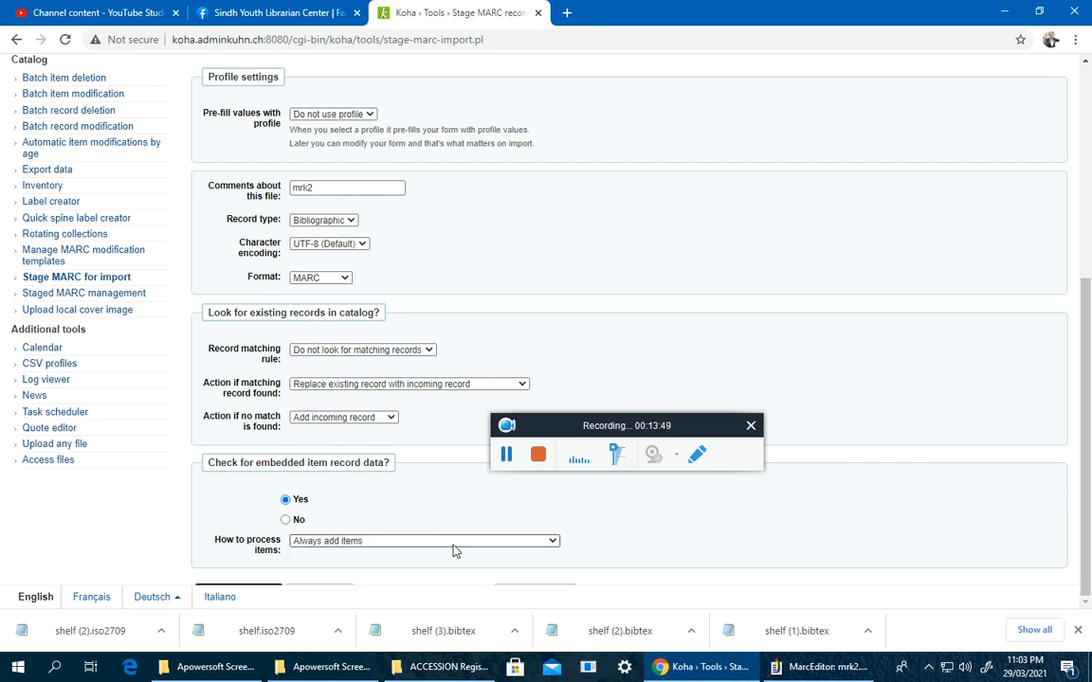
key(Return)
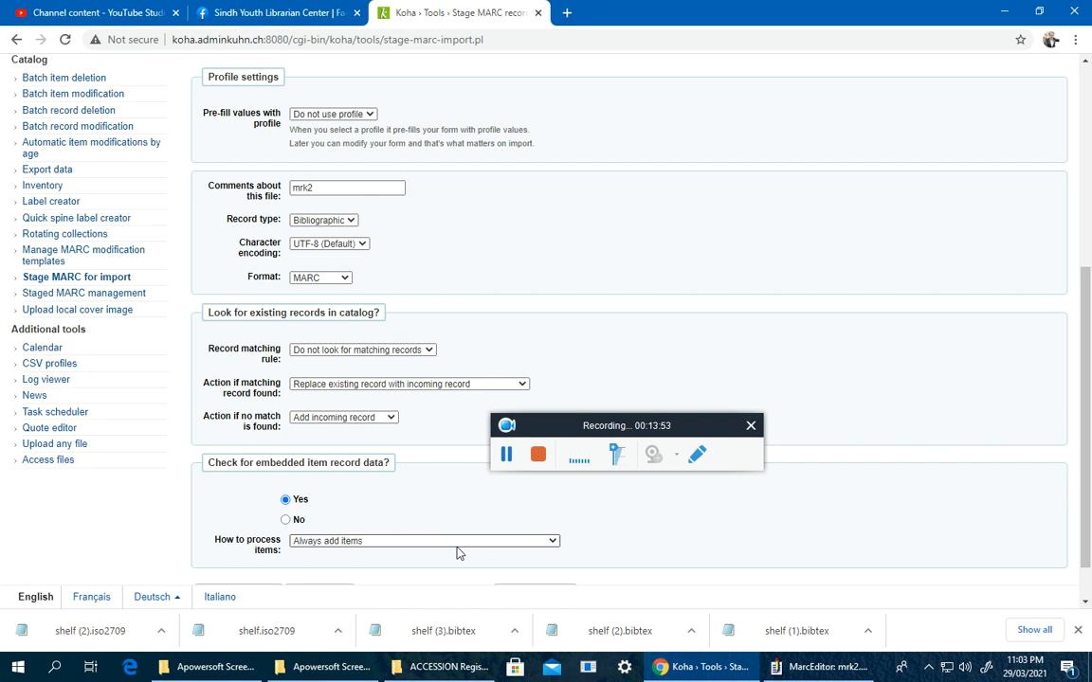
Step: Open the staged batch for management and import it into the catalog using the Default framework
scroll(456, 553, down, 1)
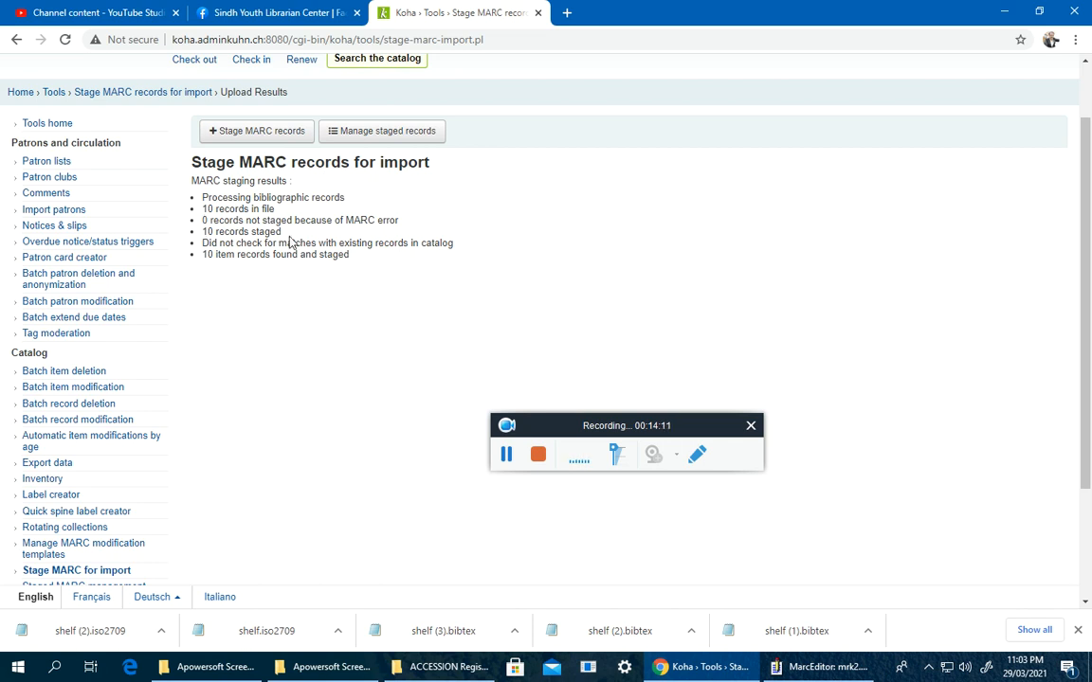
click(374, 142)
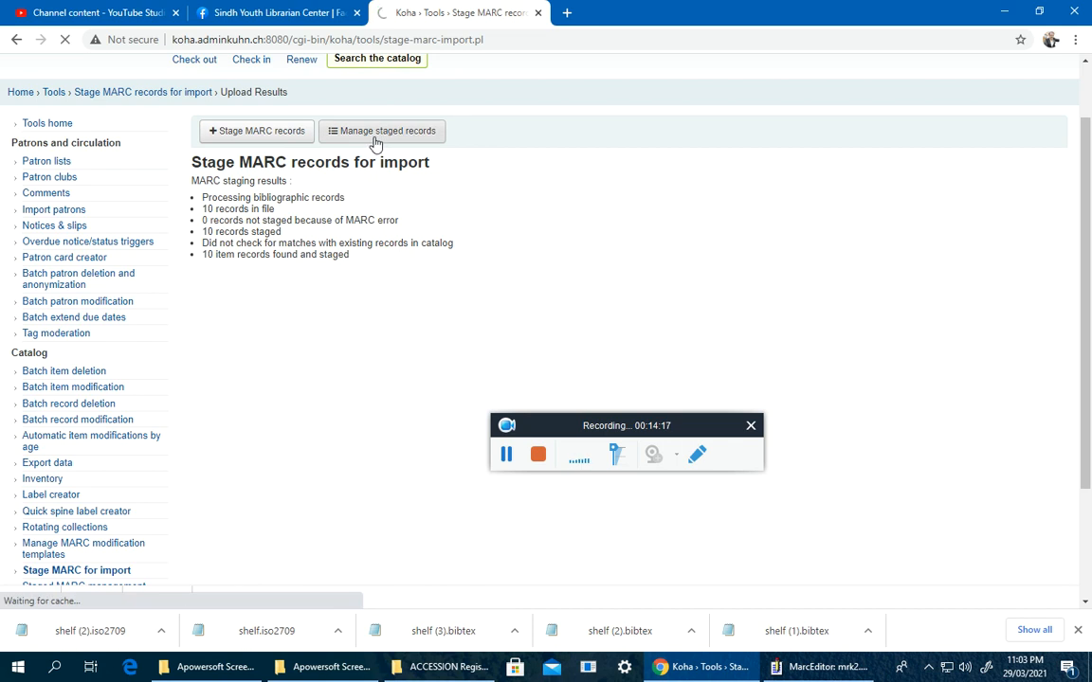
scroll(408, 237, down, 3)
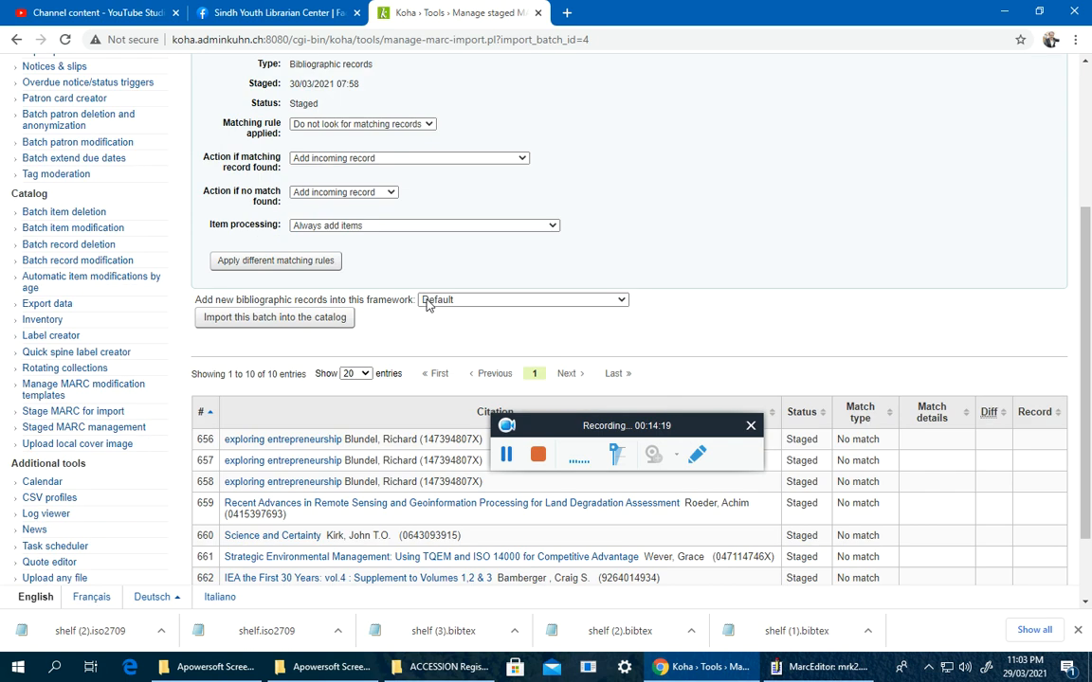
scroll(426, 305, down, 1)
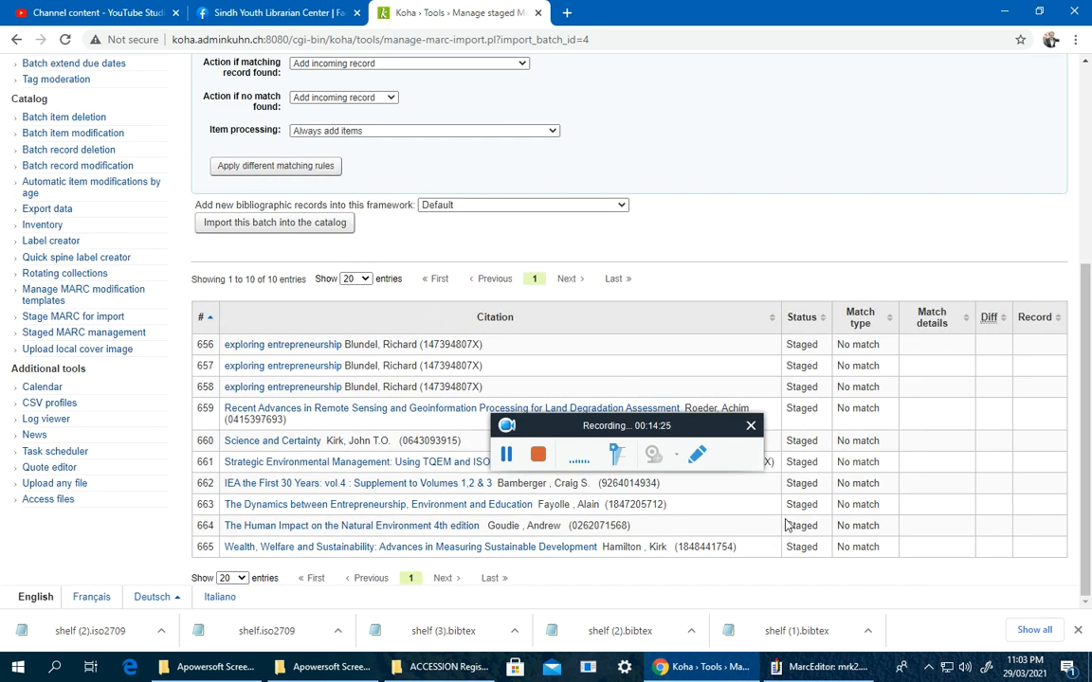
click(261, 232)
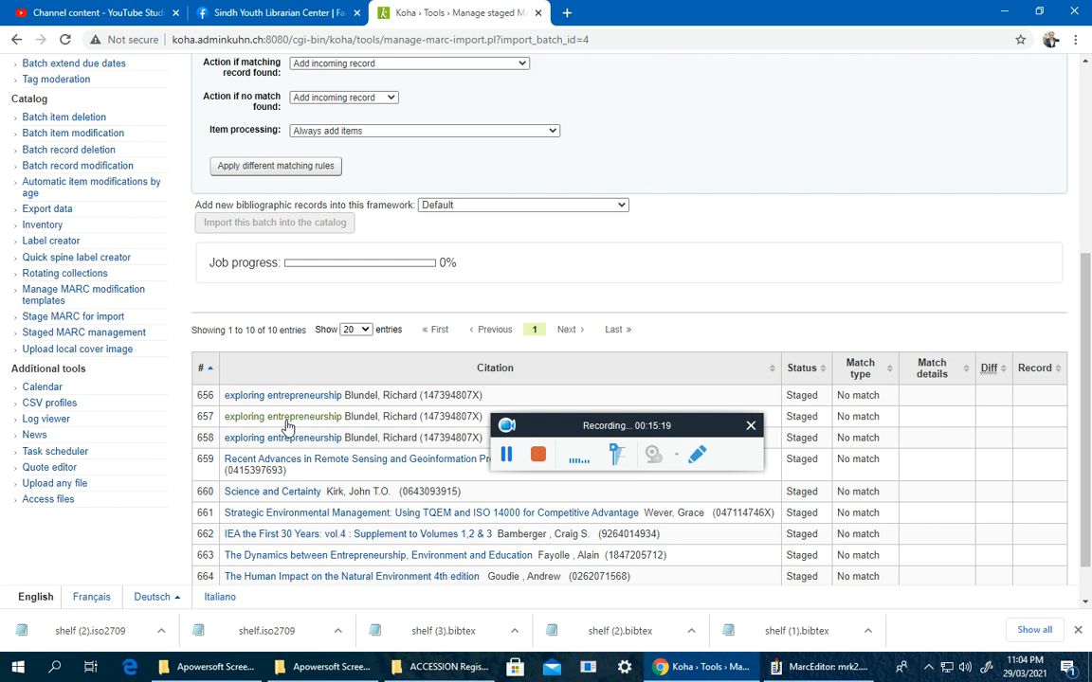
Step: Copy the "exploring entrepreneurship" title text from the first staged record, number 656
scroll(319, 550, down, 1)
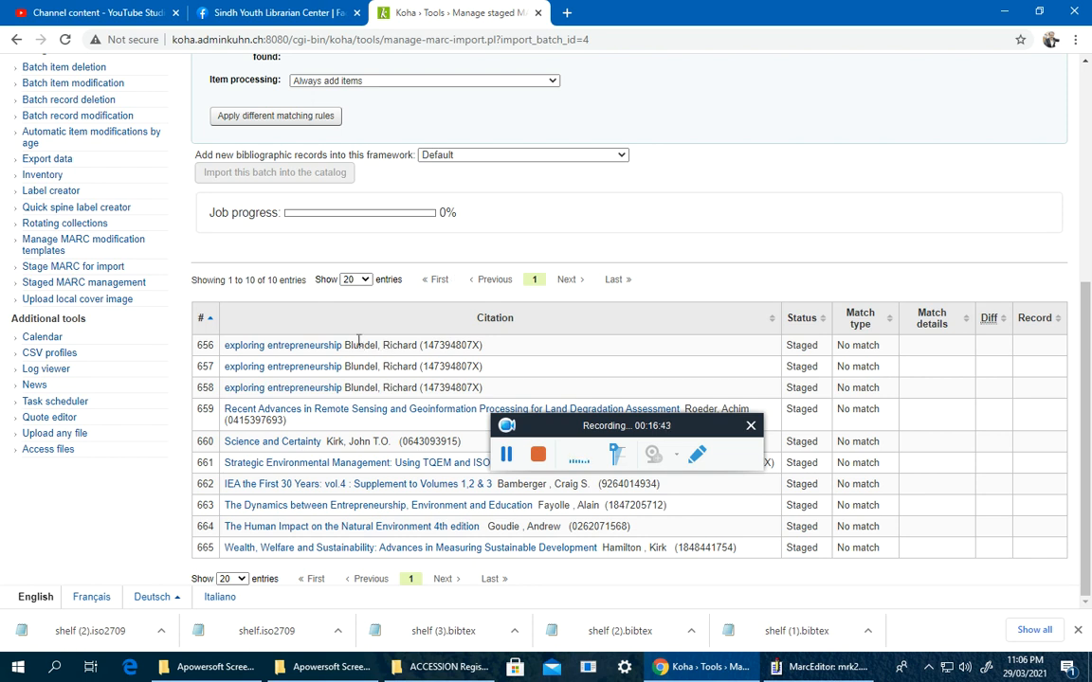
drag(353, 345, 227, 347)
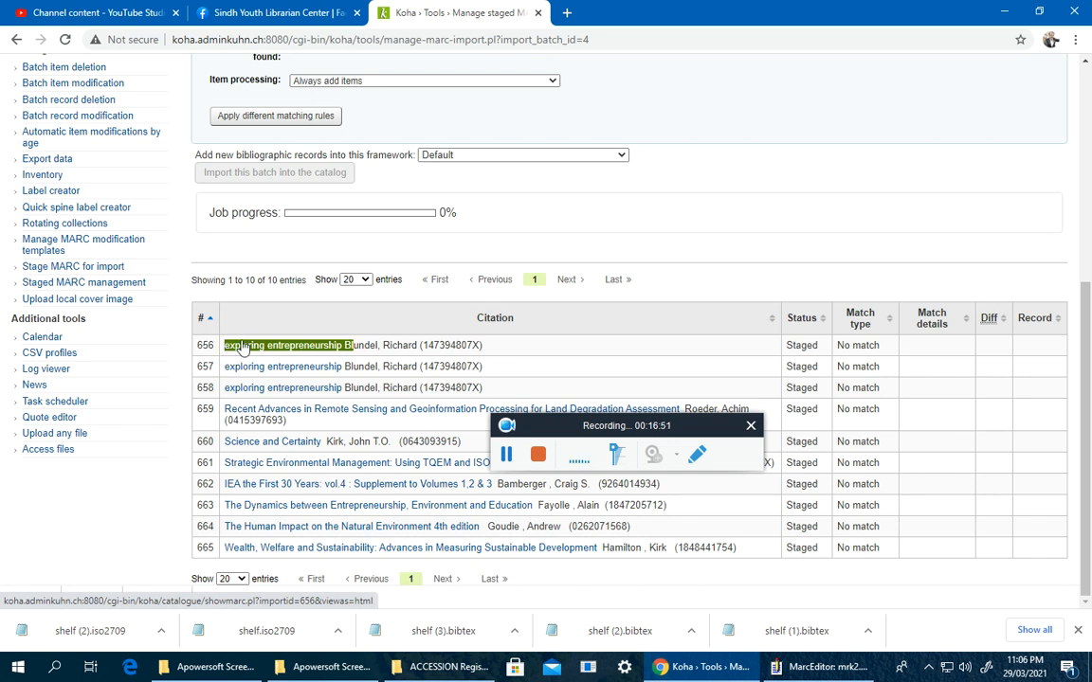
right_click(252, 347)
click(279, 462)
Step: Copy the title text "Wealth, Welfare and Sustainability" from staged record 665
drag(372, 548, 216, 553)
right_click(244, 548)
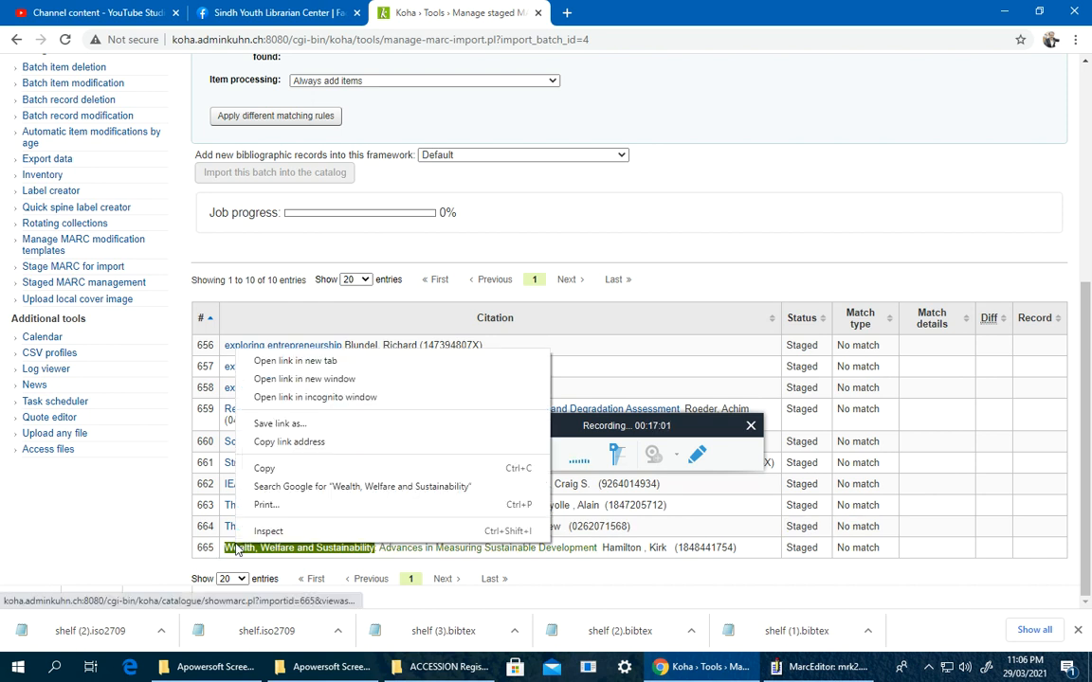
click(269, 471)
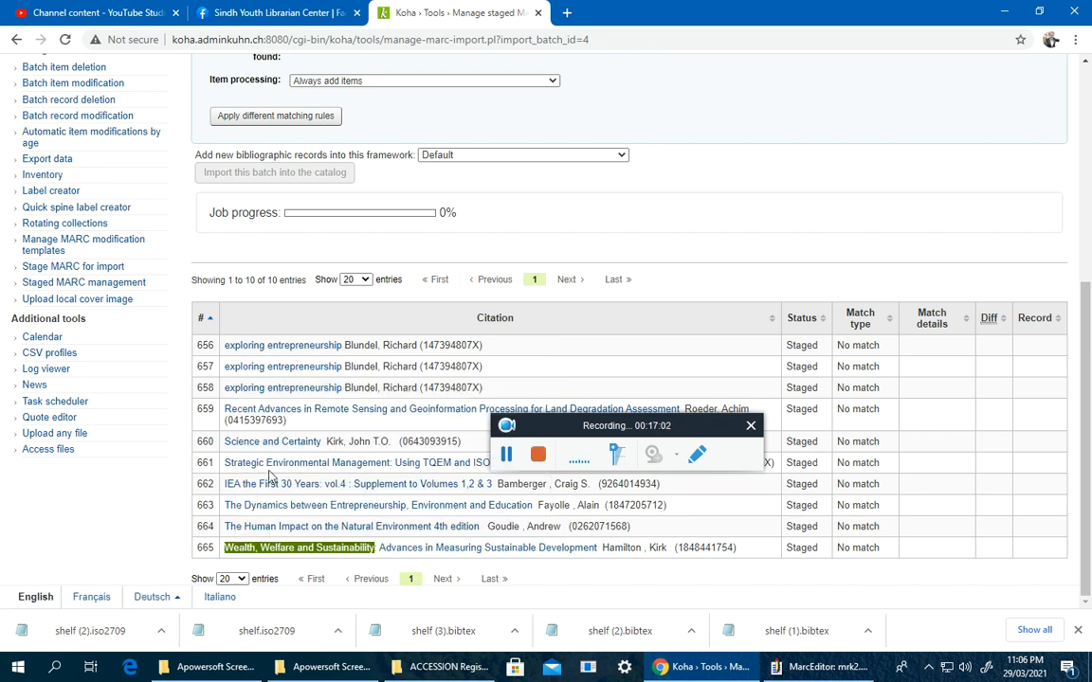
Step: Open the Koha online catalog at koha.adminkuhn.ch in a new browser tab, reusing the host part of the staff address
click(566, 12)
key(ctrl+shift+Tab)
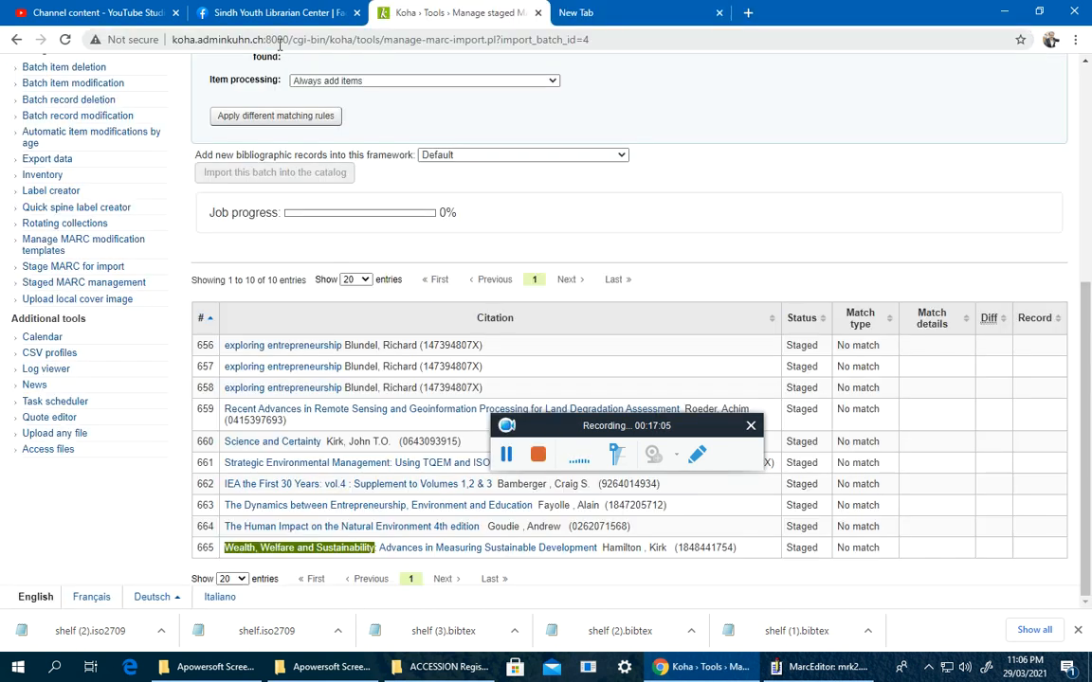
drag(266, 39, 152, 39)
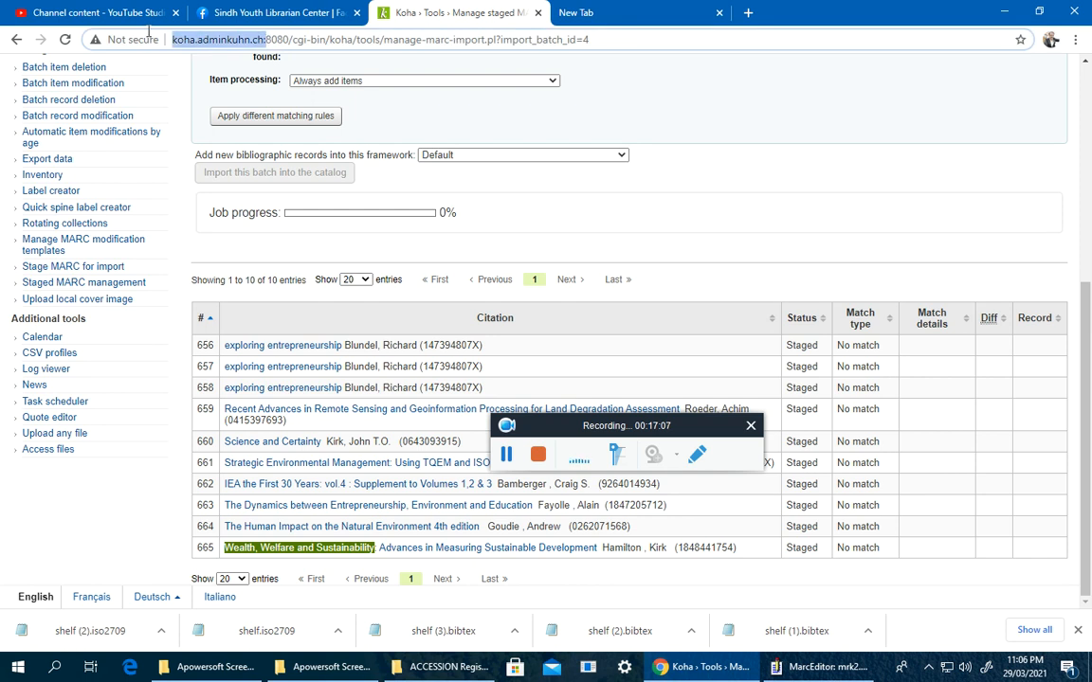
key(ctrl+c)
click(564, 12)
key(ctrl+v)
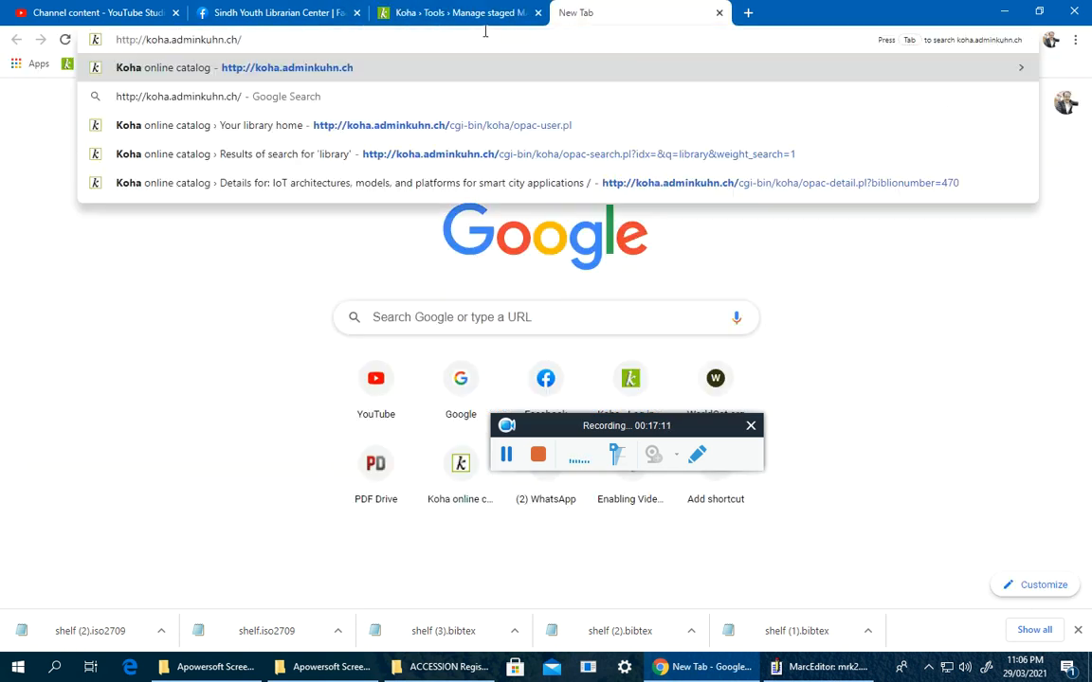
key(BackSpace)
key(Return)
click(248, 127)
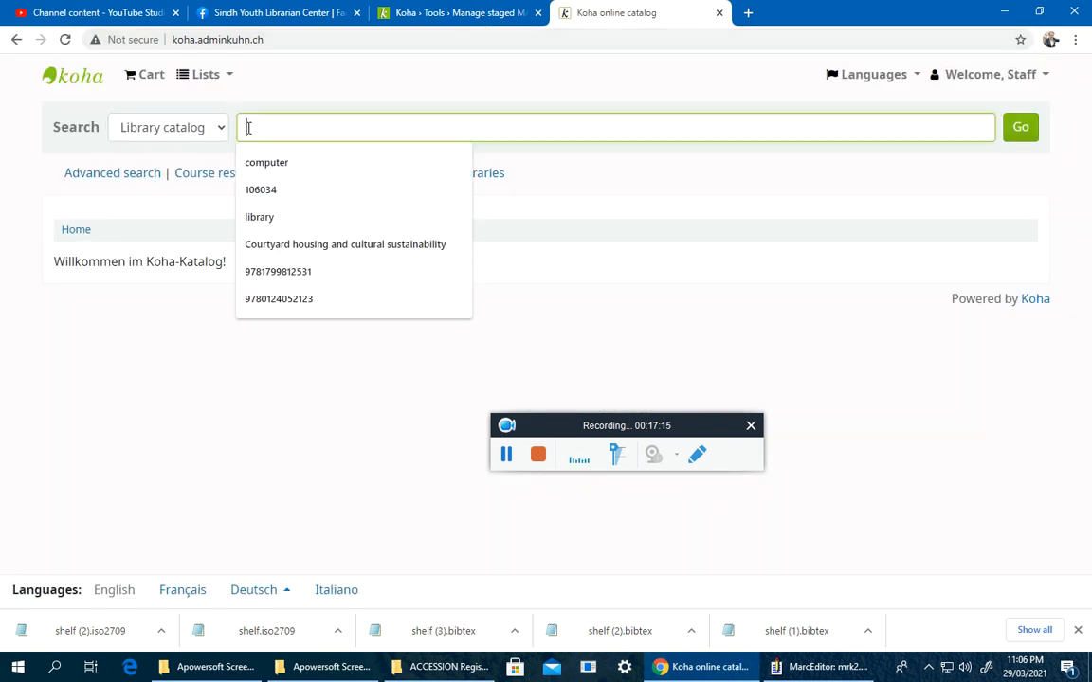
right_click(248, 127)
click(297, 247)
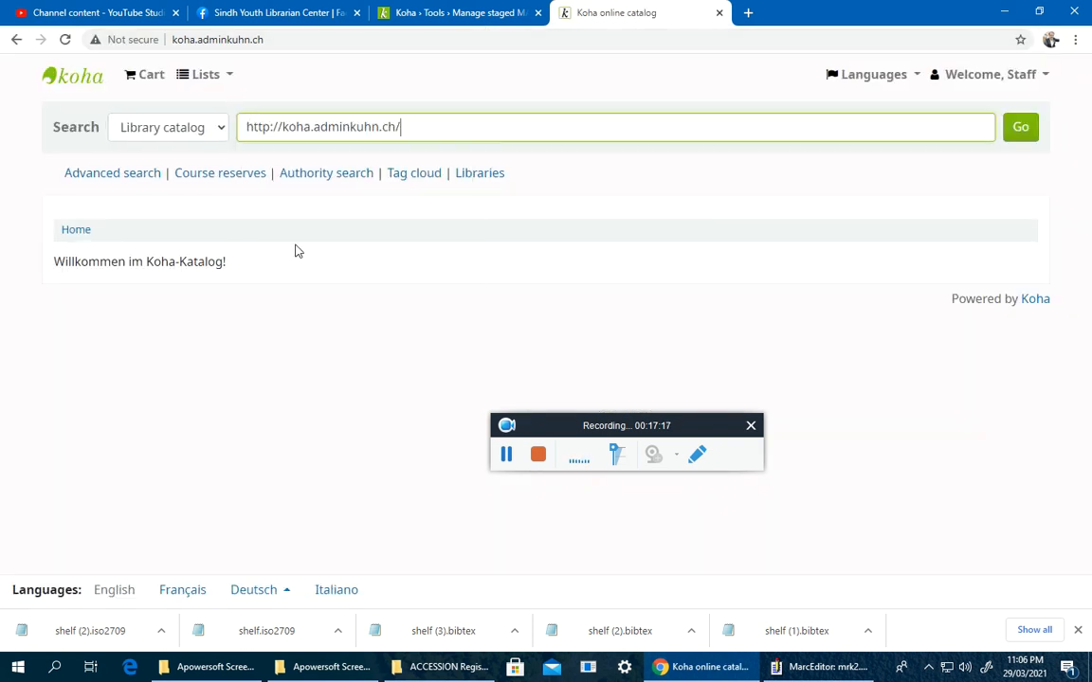
Step: Copy "Wealth, Welfare and Sustainability" from staged record 665 and search the library catalog for it in place of the pasted address
drag(380, 129, 227, 107)
click(441, 14)
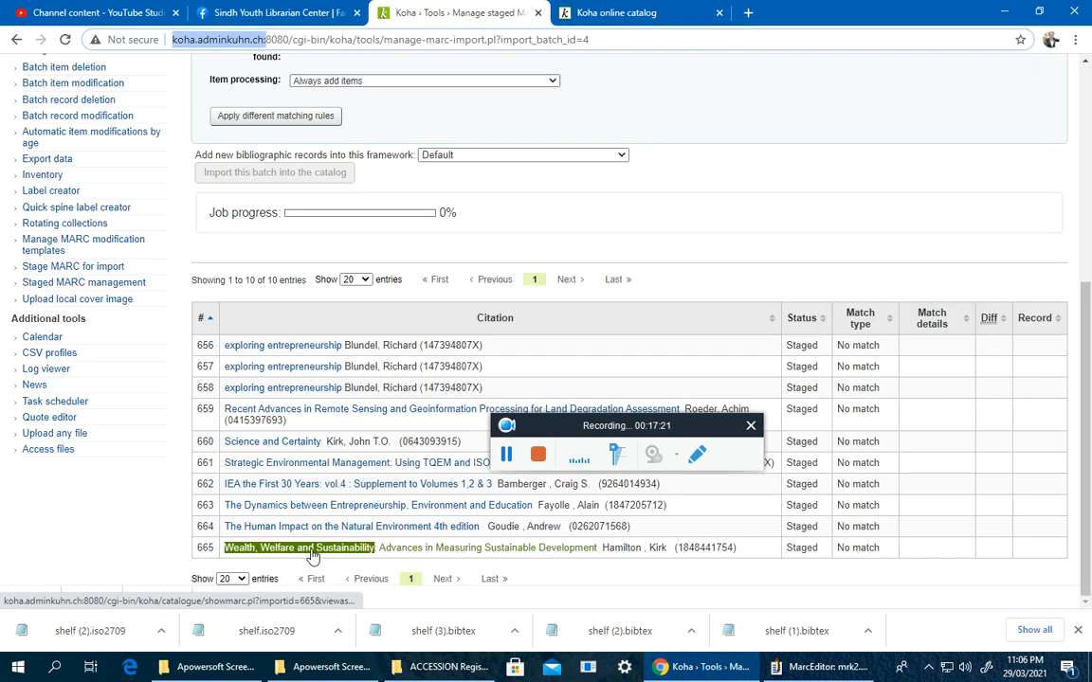
right_click(315, 555)
click(343, 474)
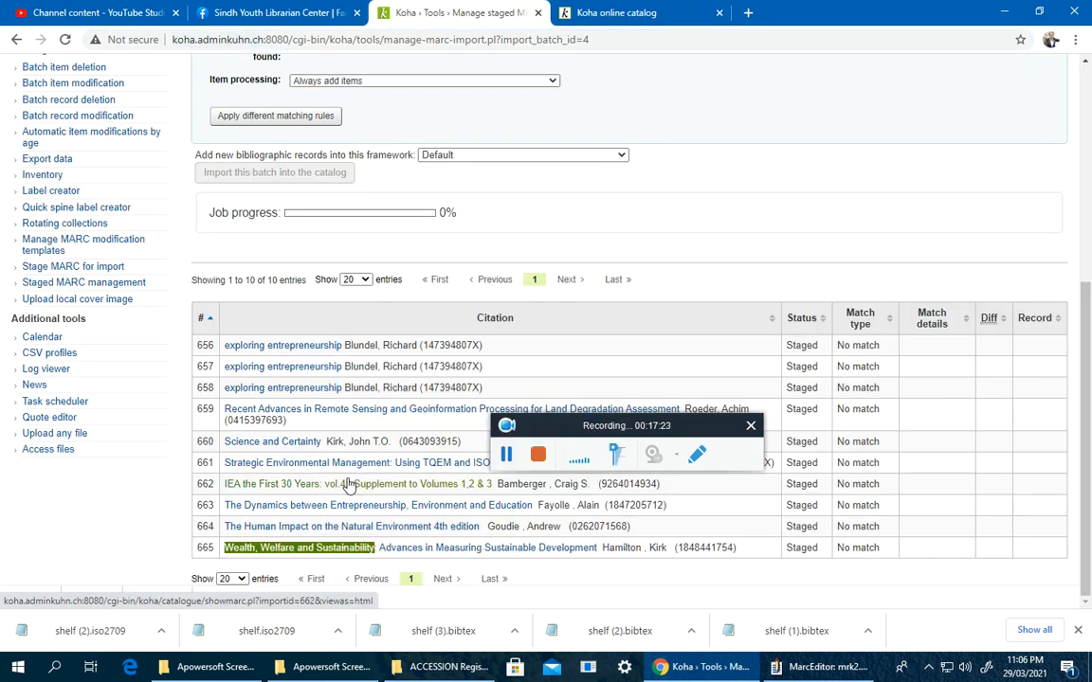
click(611, 12)
key(ctrl+v)
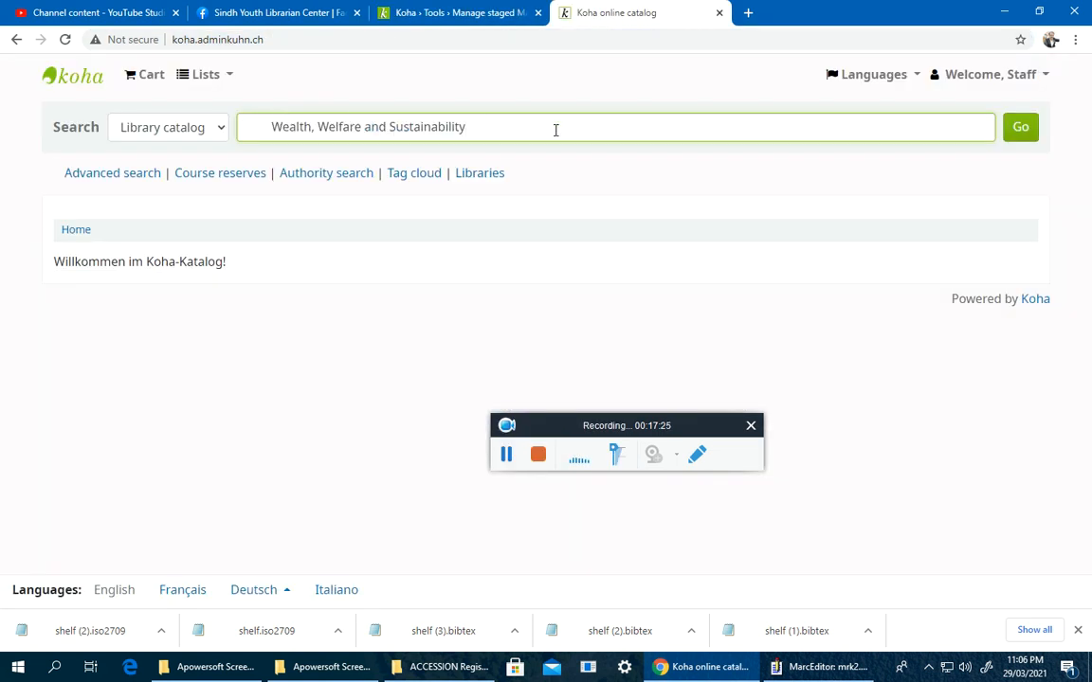
click(1024, 133)
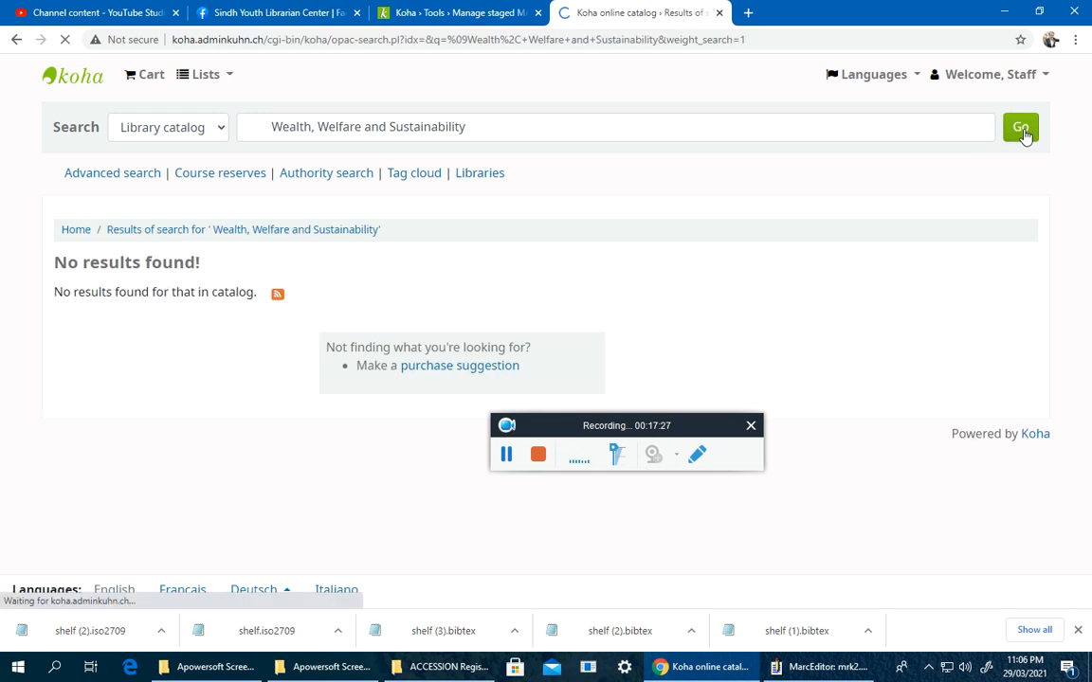
Step: Remove the leading blank space before "Wealth, Welfare and Sustainability" and repeat the library catalog search
click(273, 128)
key(BackSpace)
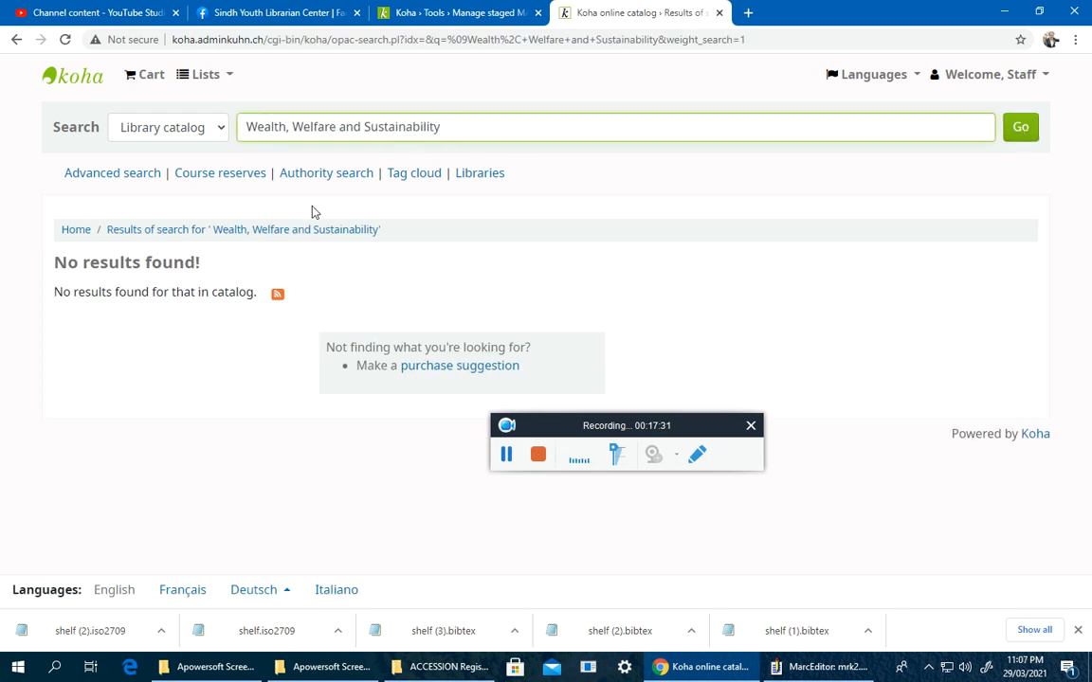
click(1013, 136)
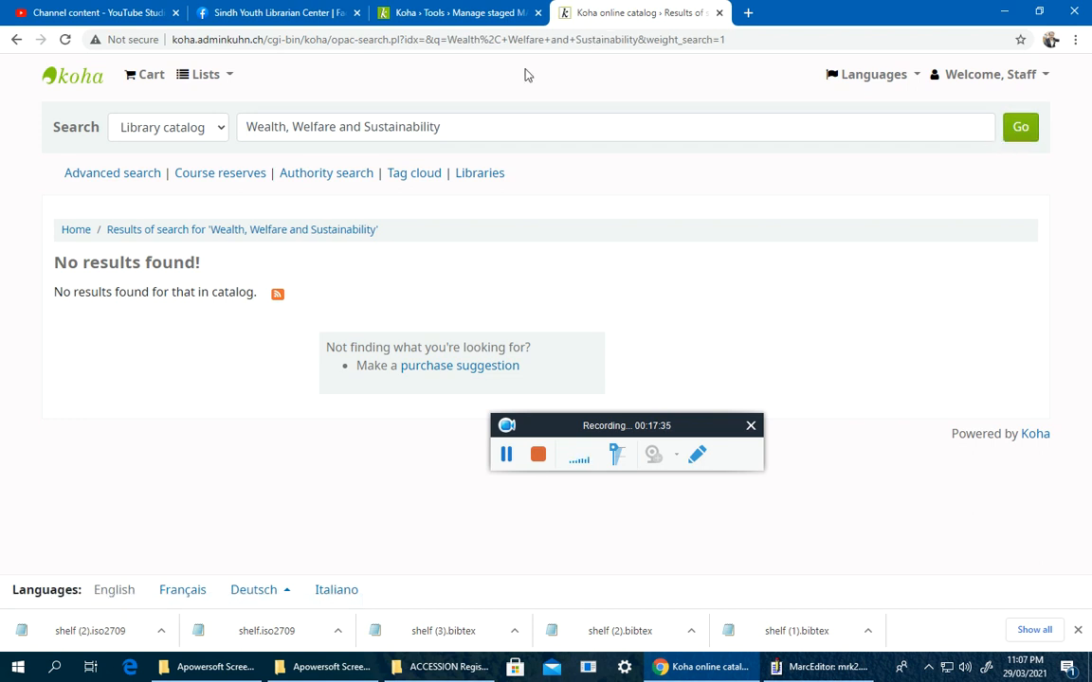
Step: Check the staged batch's import job progress and record statuses against the catalog search page
click(367, 12)
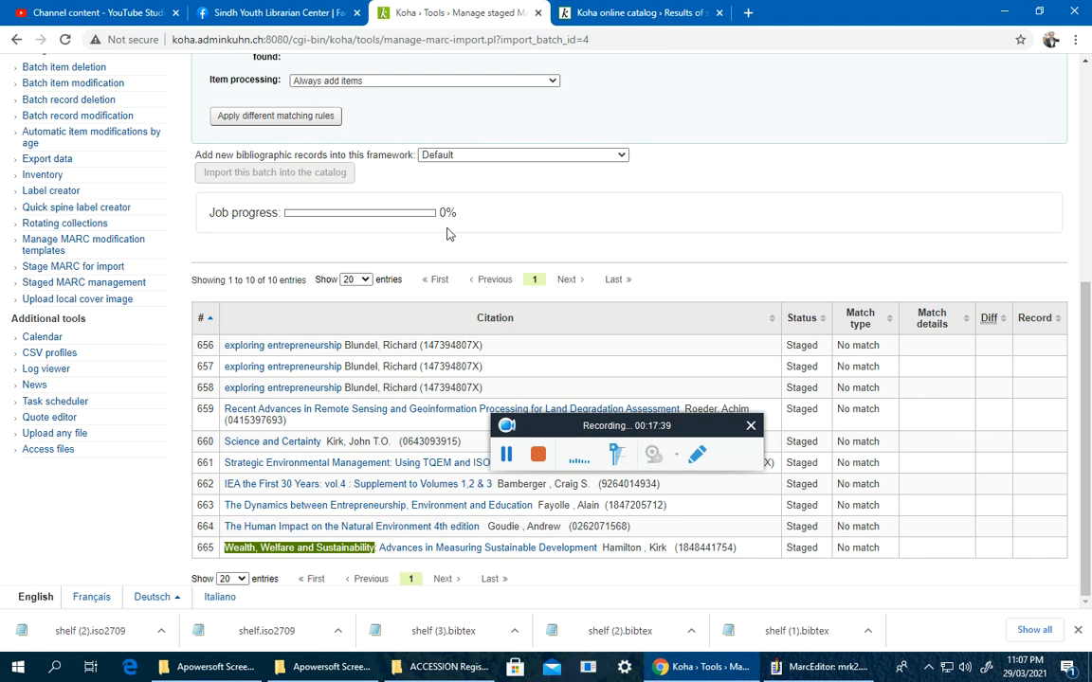
click(623, 14)
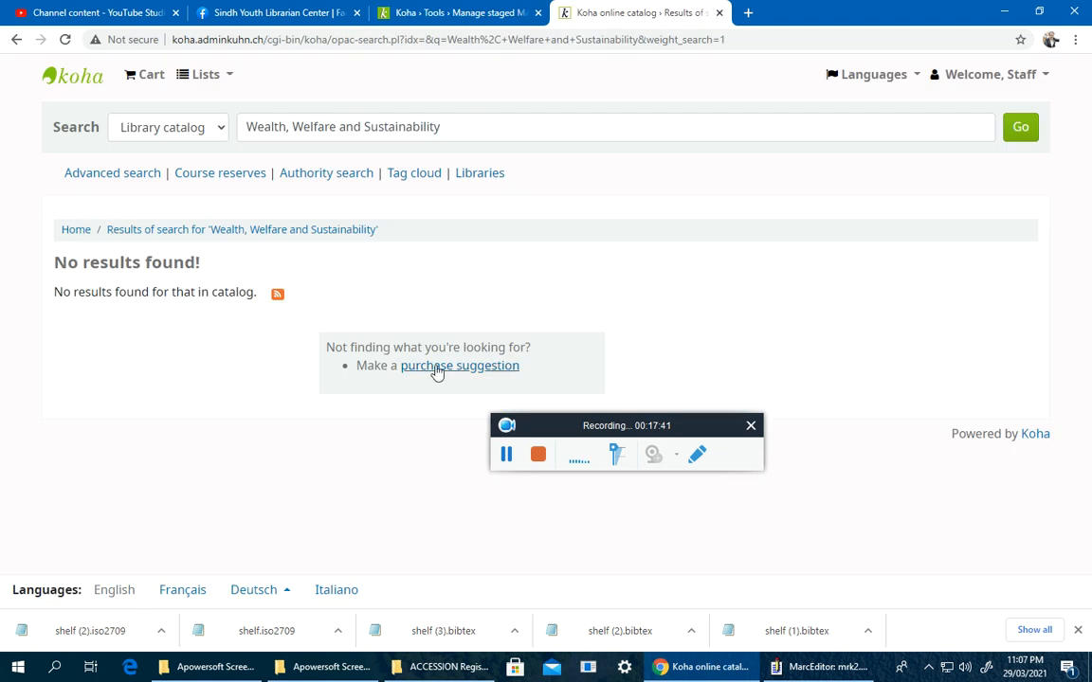
click(413, 14)
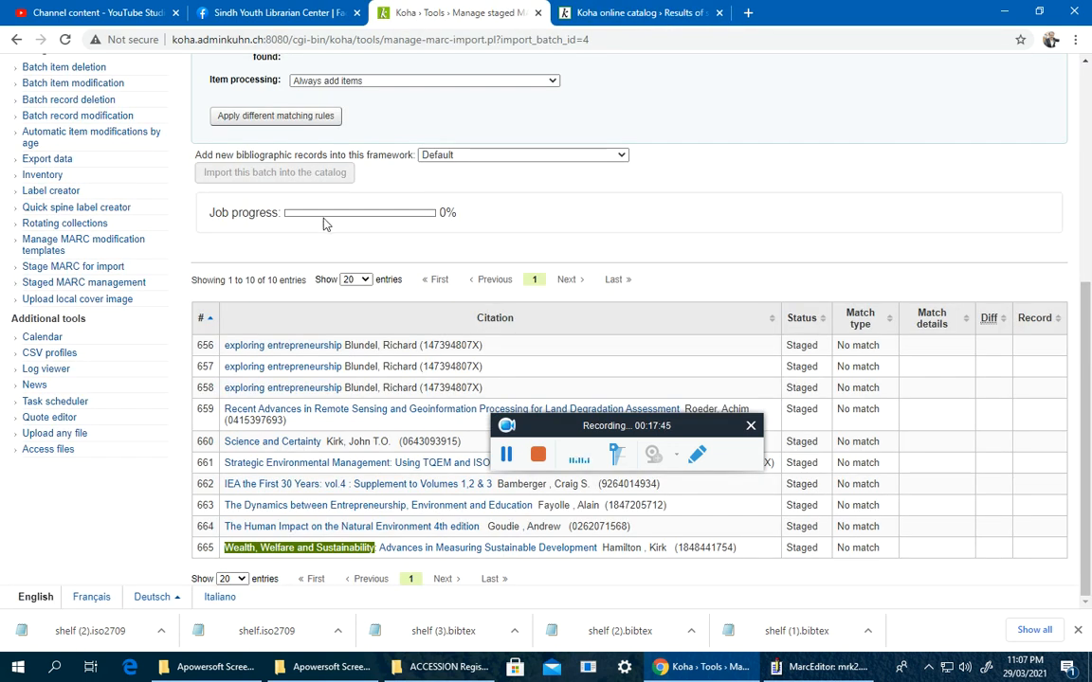
scroll(363, 417, up, 2)
scroll(363, 417, down, 2)
click(353, 219)
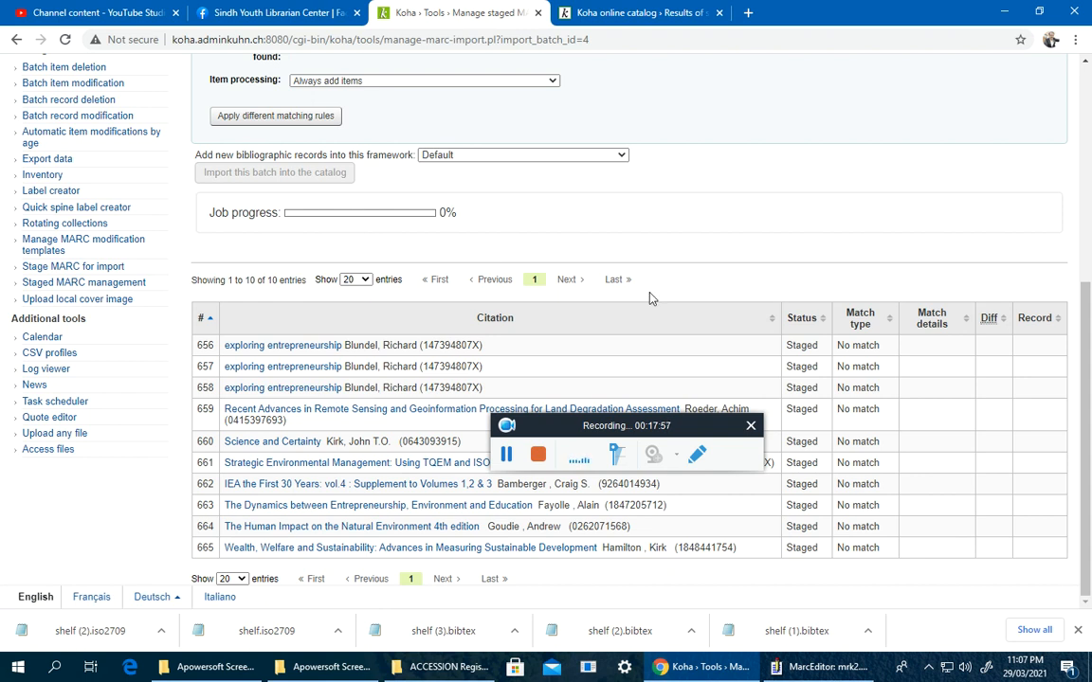
drag(1088, 376, 1084, 497)
Step: Rerun the online catalog search for "Wealth, Welfare and Sustainability"
click(618, 12)
click(488, 133)
click(1023, 127)
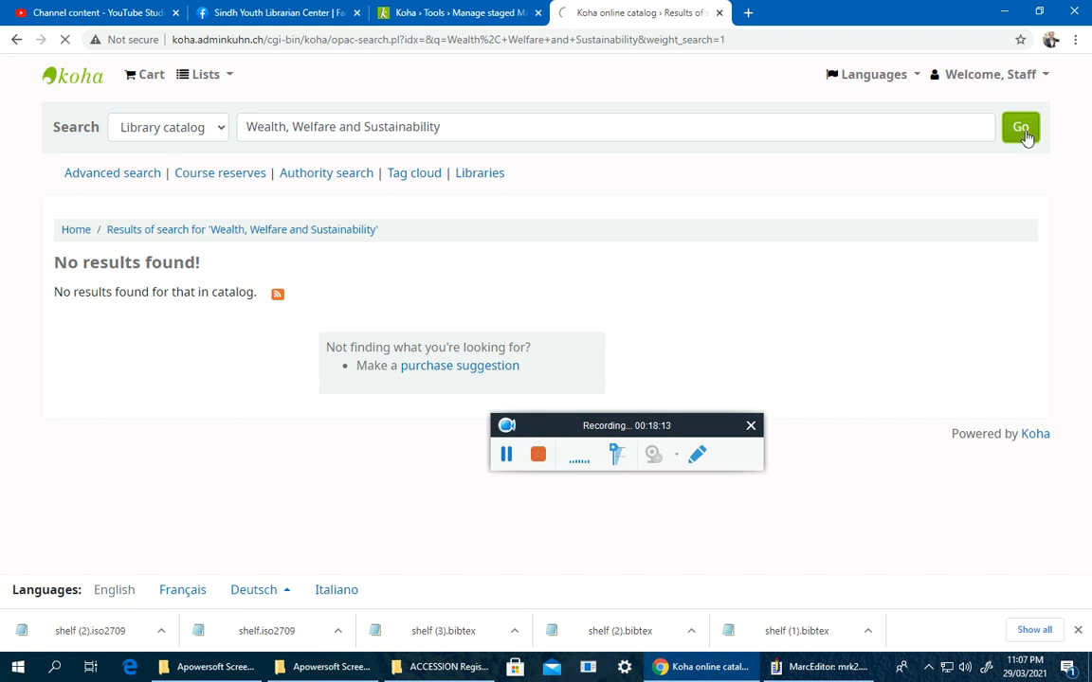
Step: Compare the record statuses and job progress of the staged batch with the online catalog's search results once more
click(408, 15)
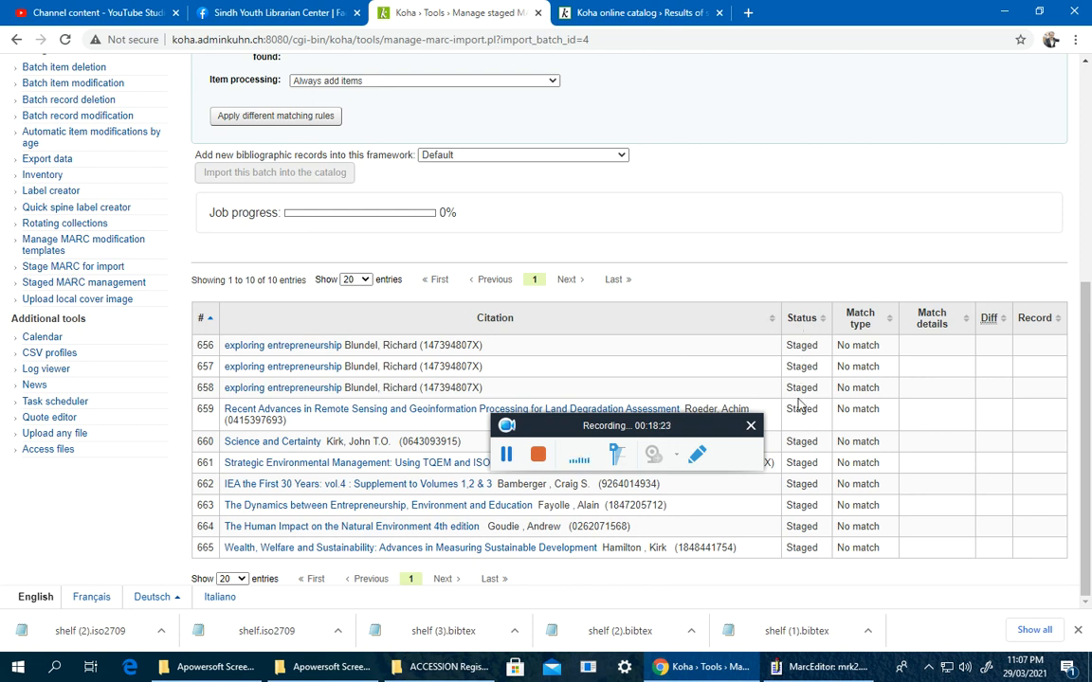
click(625, 12)
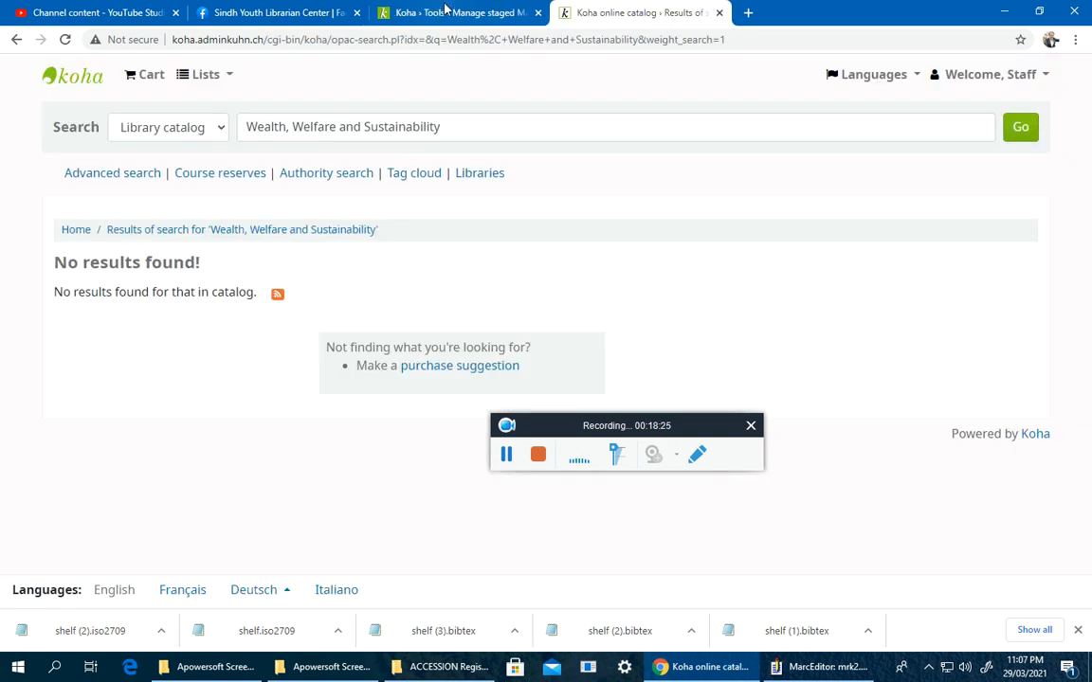
click(452, 14)
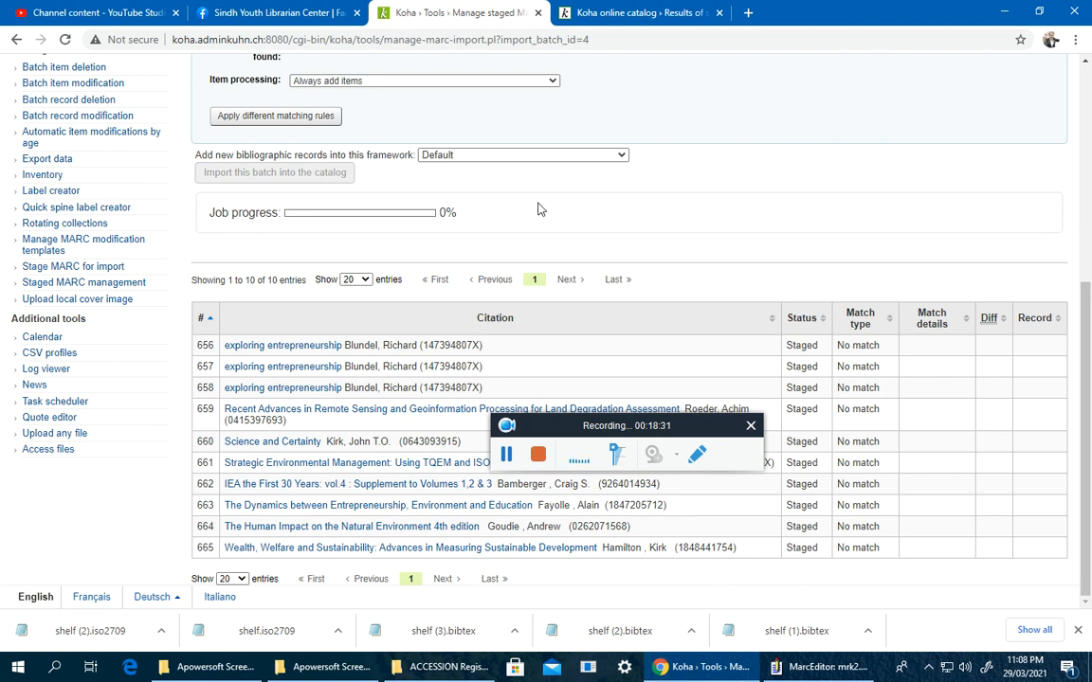
click(652, 13)
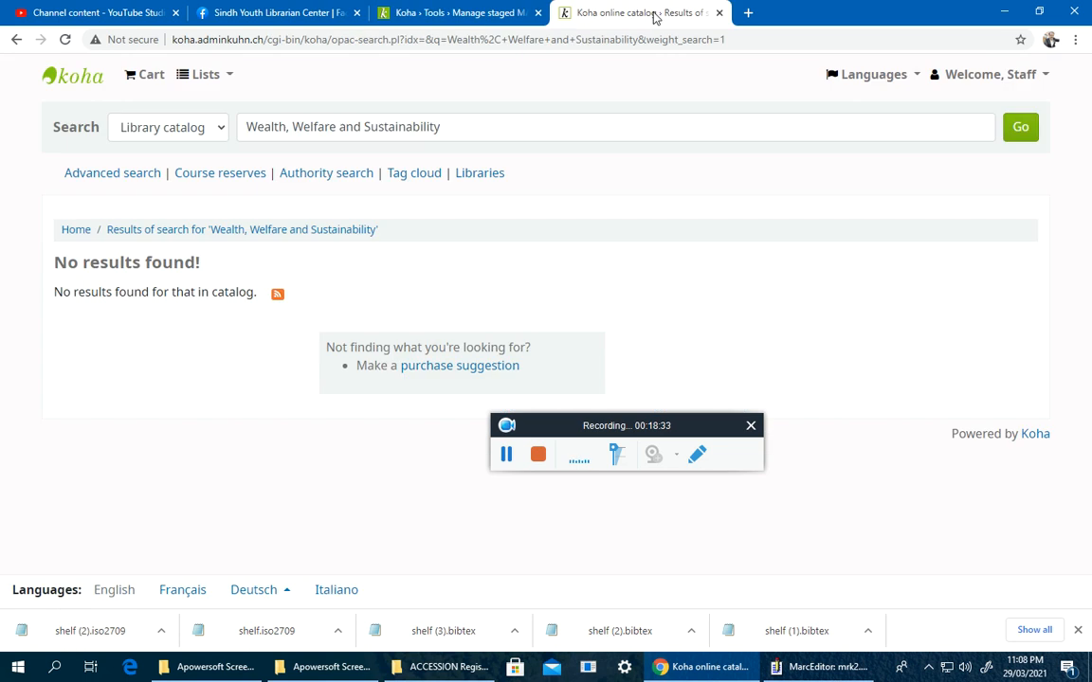
click(445, 13)
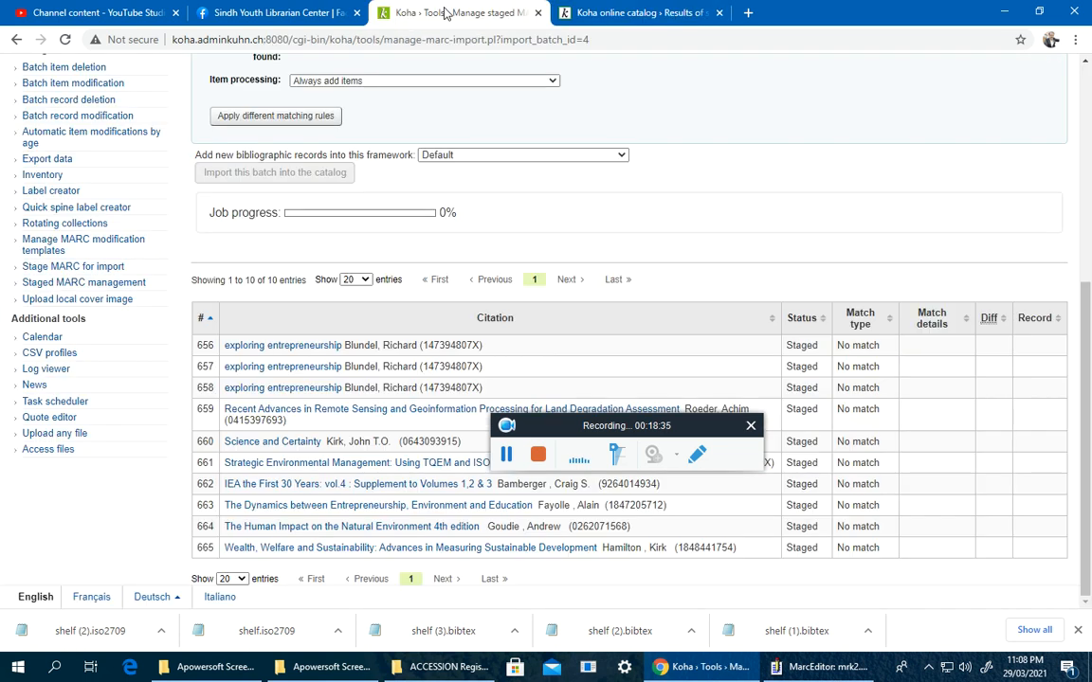